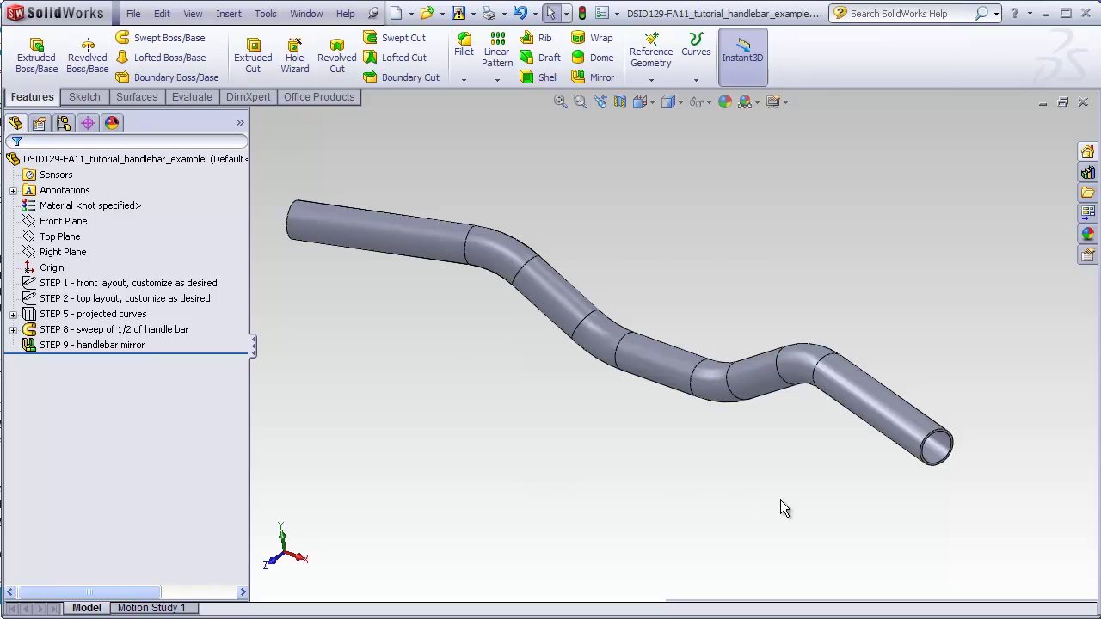
- Drag the rollback bar above STEP 9 - handlebar mirror, leaving only the STEP 8 half sweep
scroll(935, 453, down, 5)
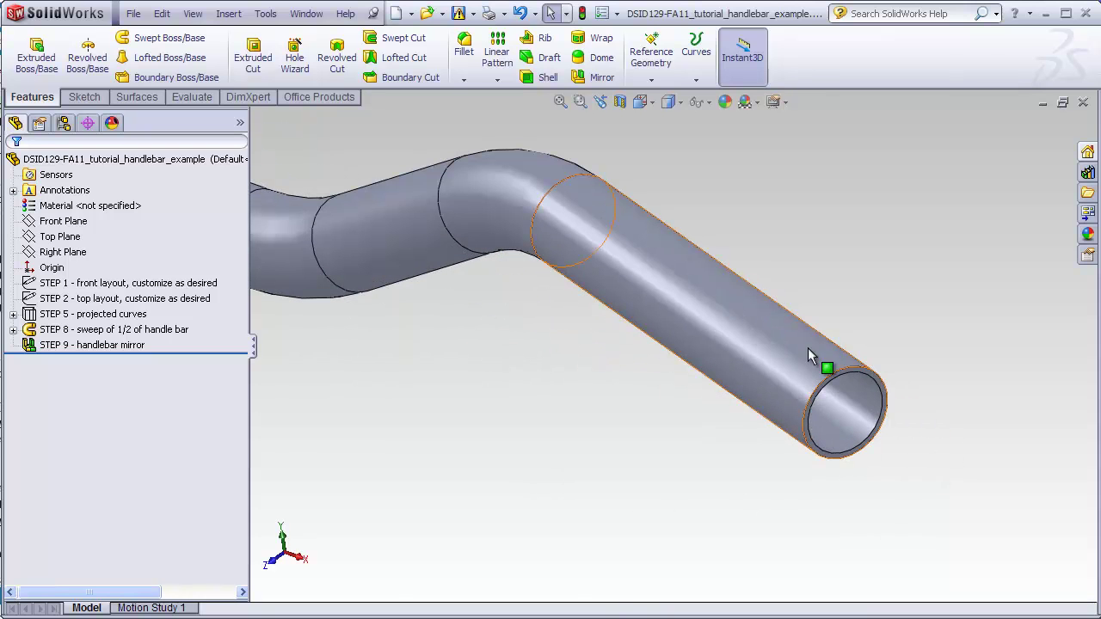
click(561, 101)
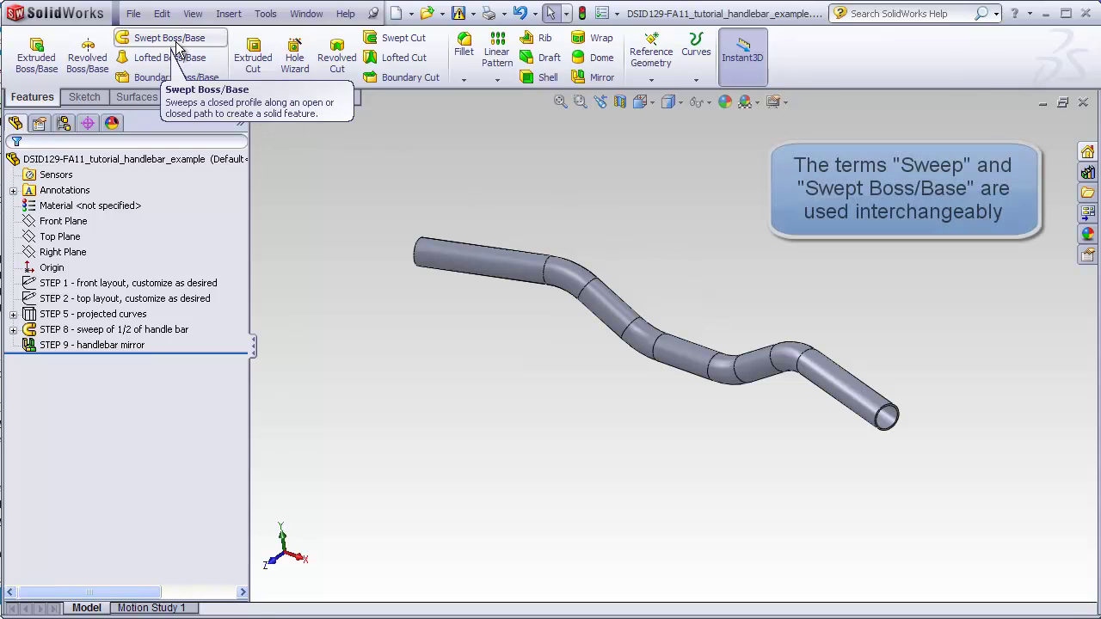
scroll(860, 372, down, 3)
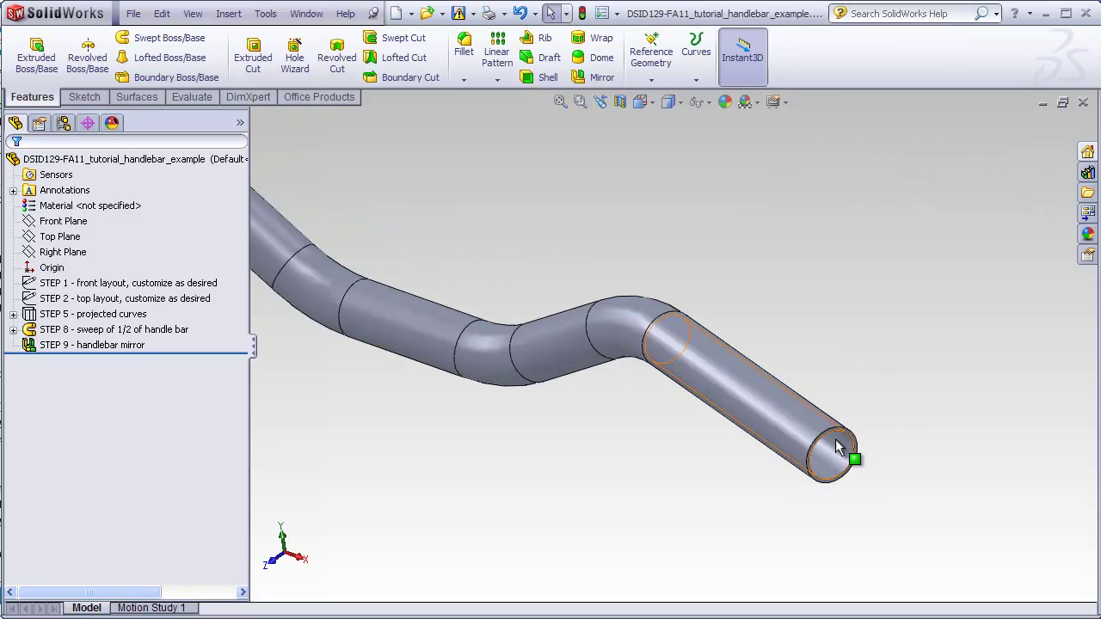
scroll(614, 421, up, 1)
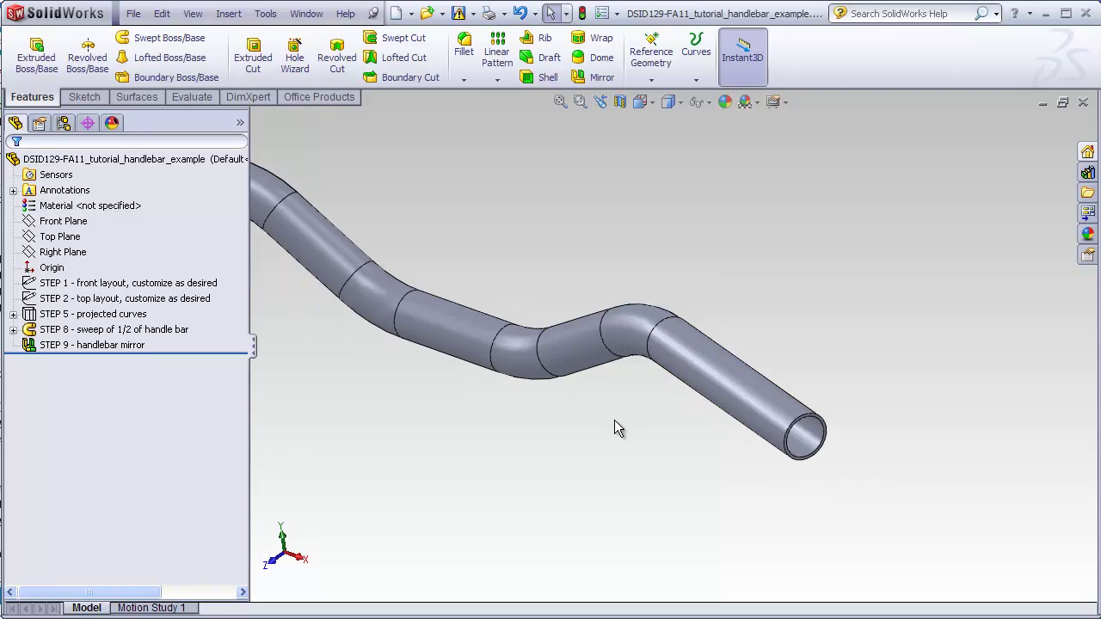
scroll(615, 419, up, 2)
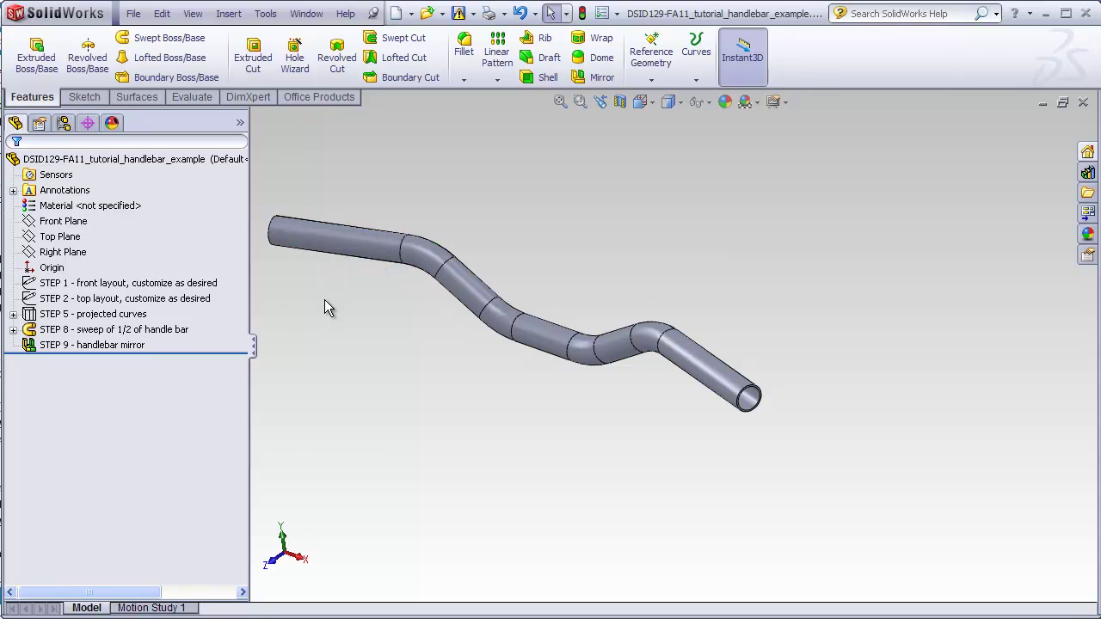
middle_drag(399, 352, 356, 306)
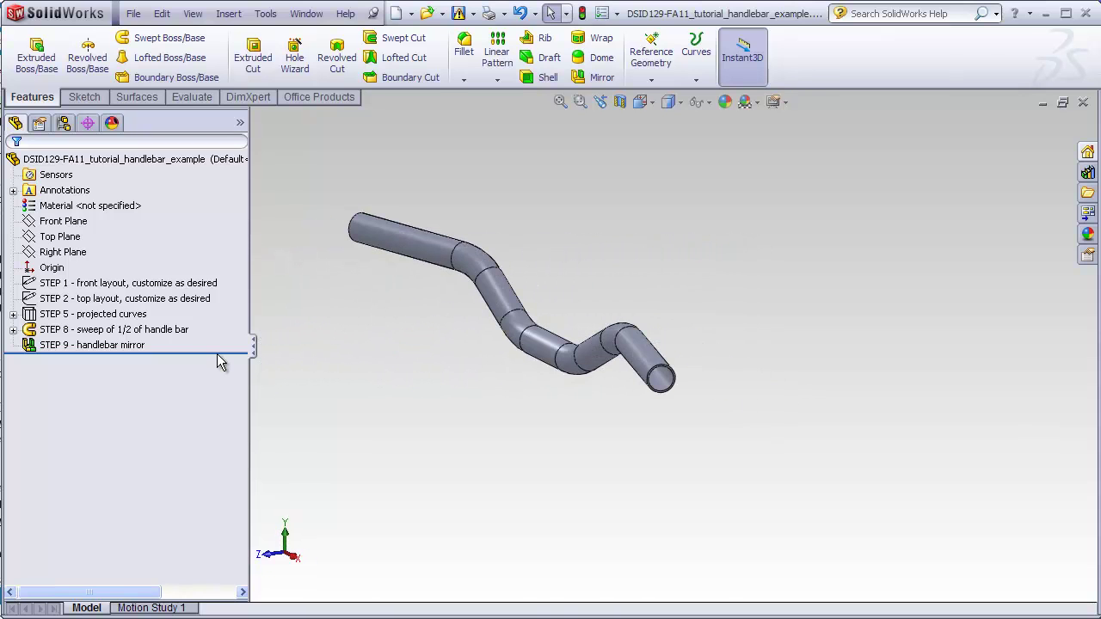
drag(226, 353, 229, 339)
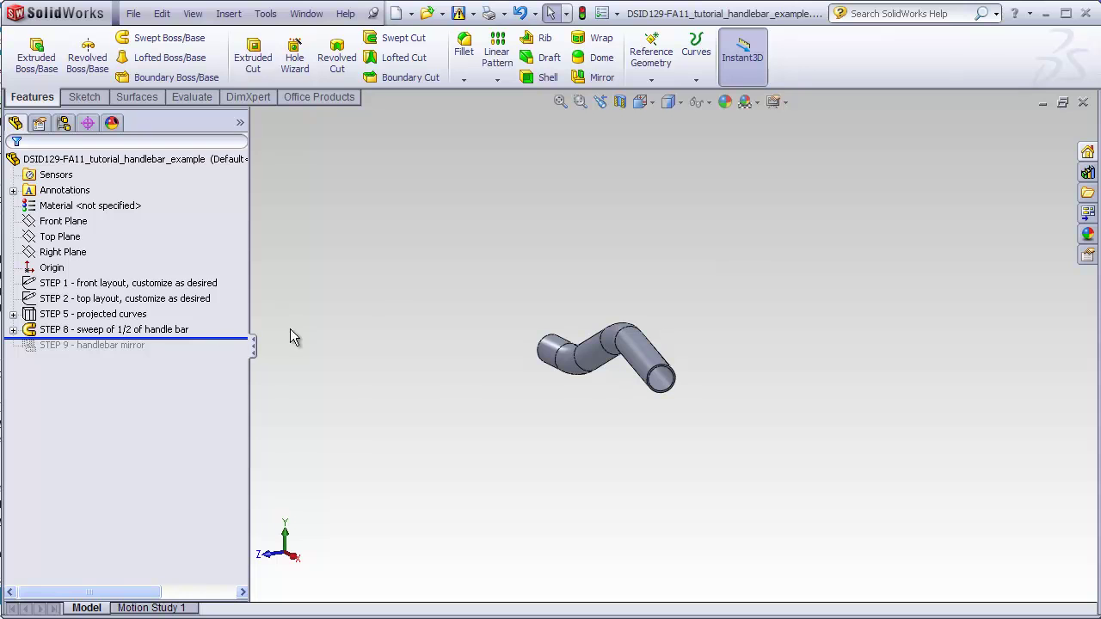
- View the half-handlebar sweep from the Front orientation, then from the Top (Ctrl+5)
click(647, 103)
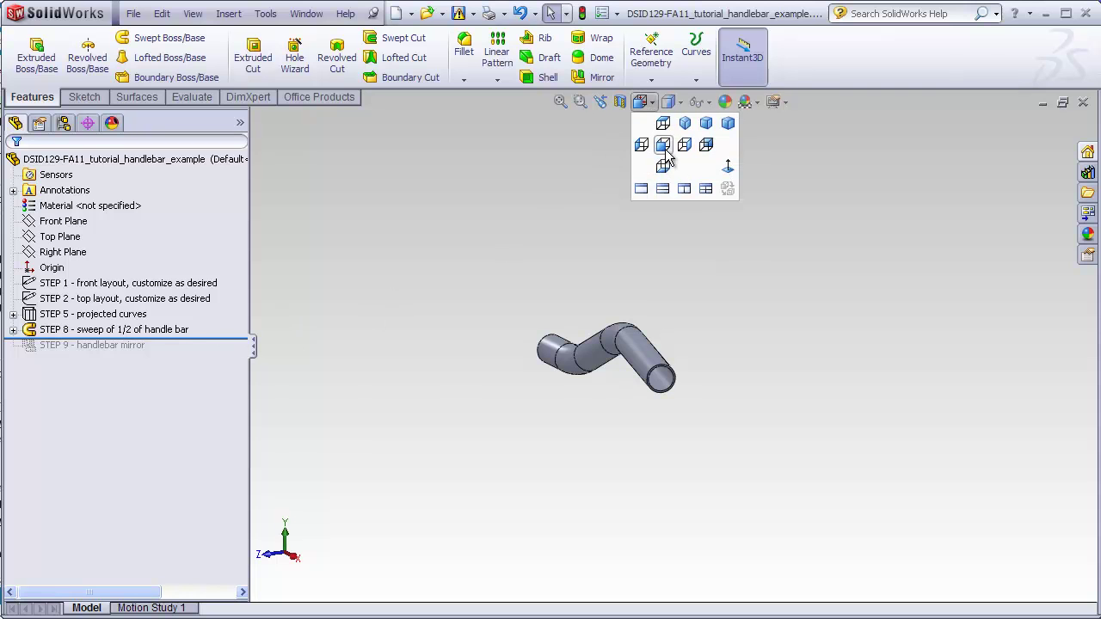
click(664, 146)
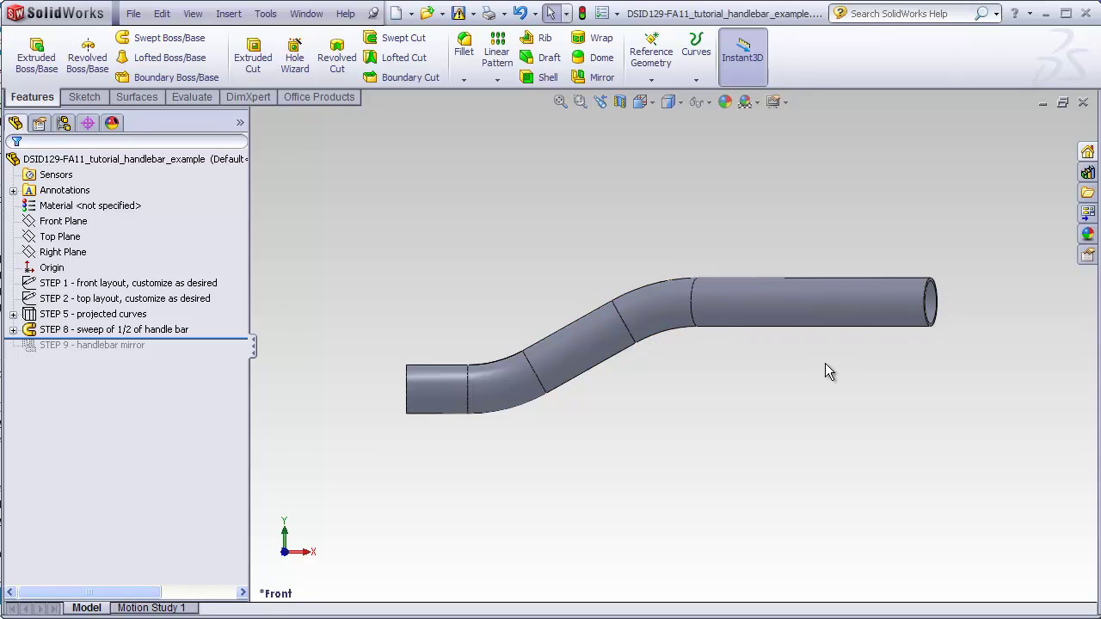
key(ctrl+5)
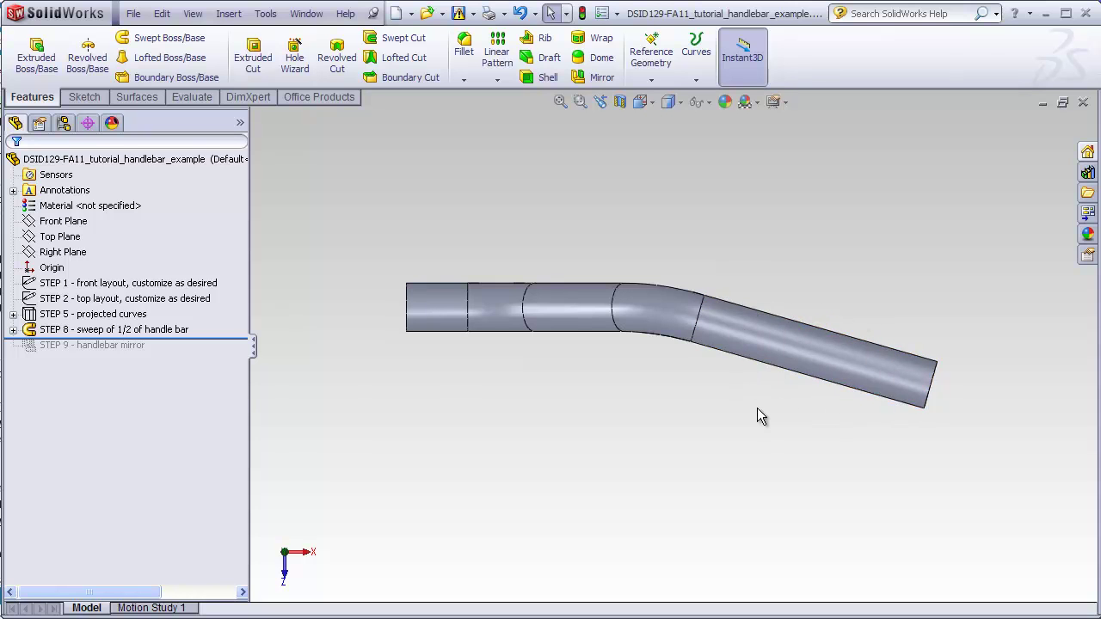
- Select the straight, R70 bent and end tube sections to display their sweep dimensions
middle_drag(832, 311, 789, 207)
click(517, 318)
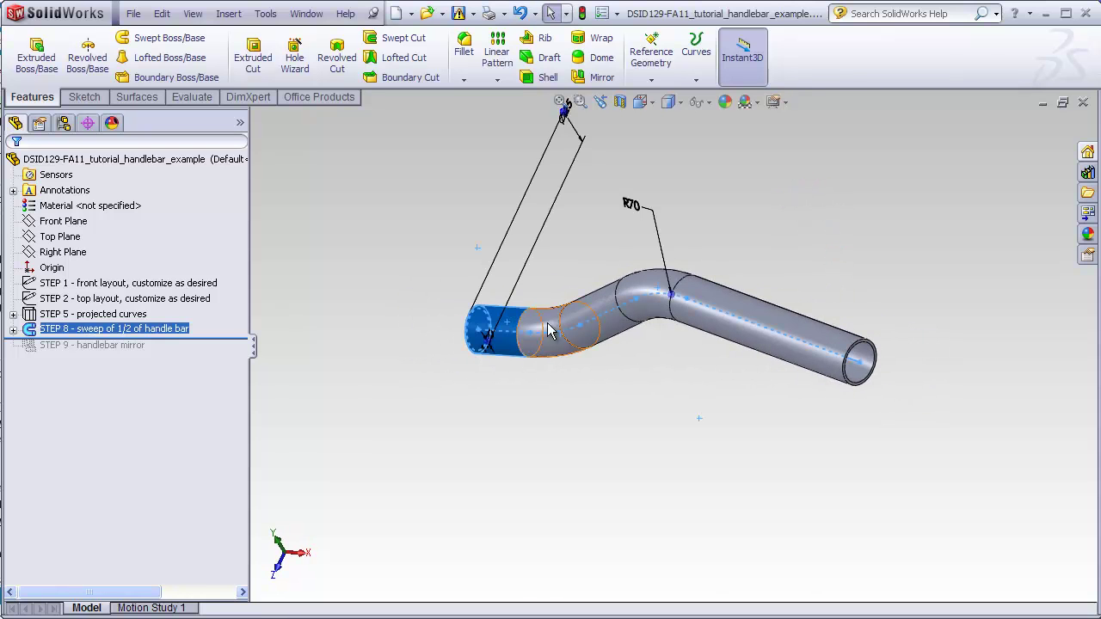
click(599, 336)
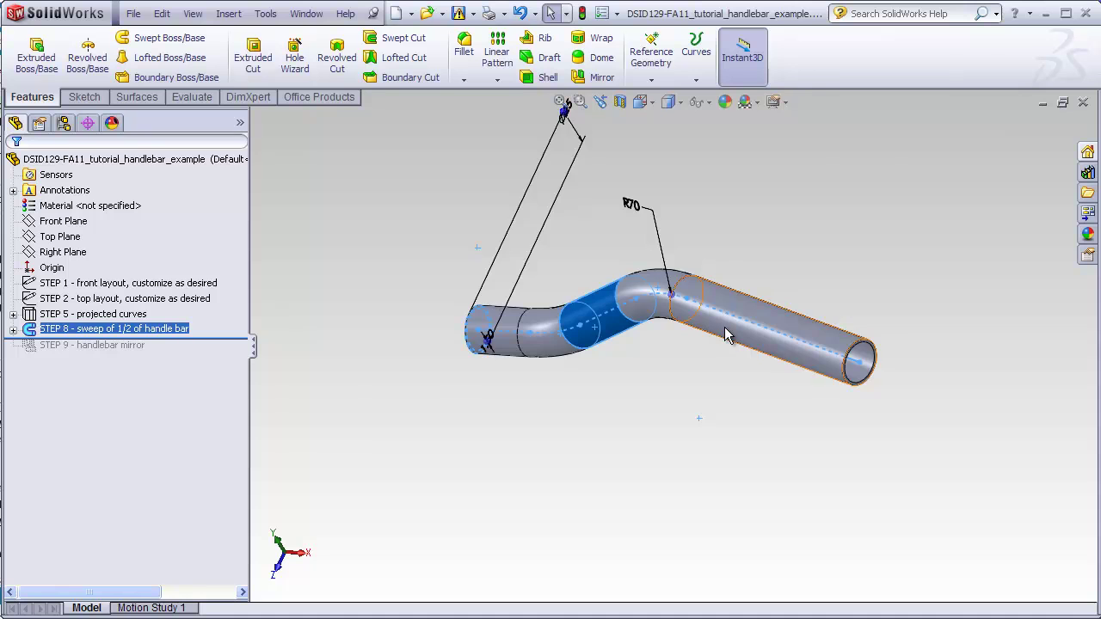
click(731, 336)
click(602, 357)
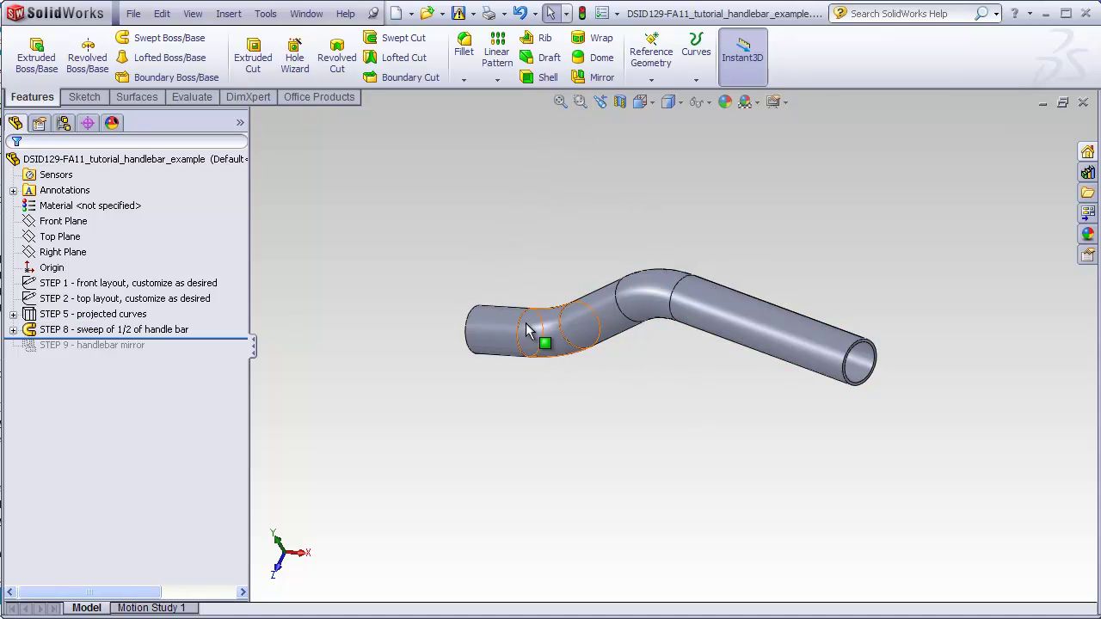
middle_drag(622, 381, 617, 356)
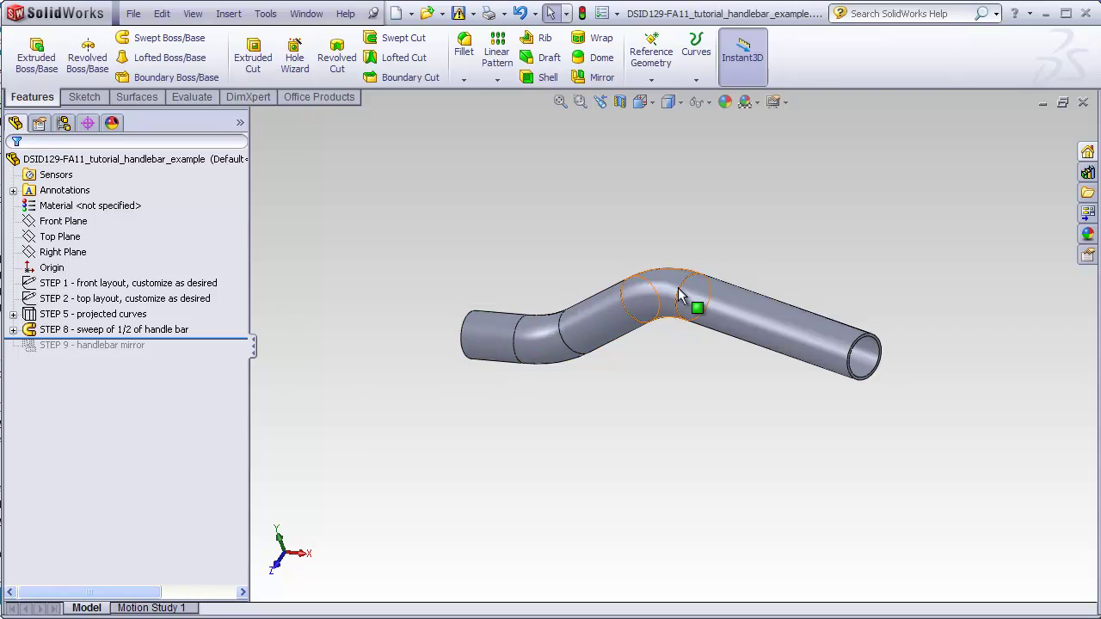
click(499, 343)
click(604, 347)
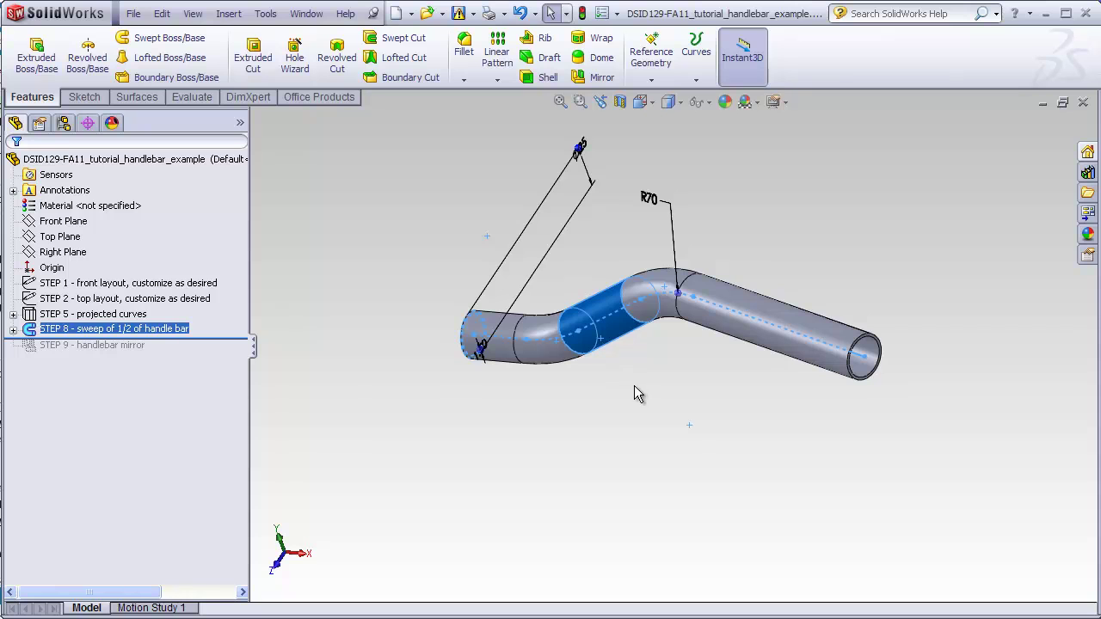
click(633, 386)
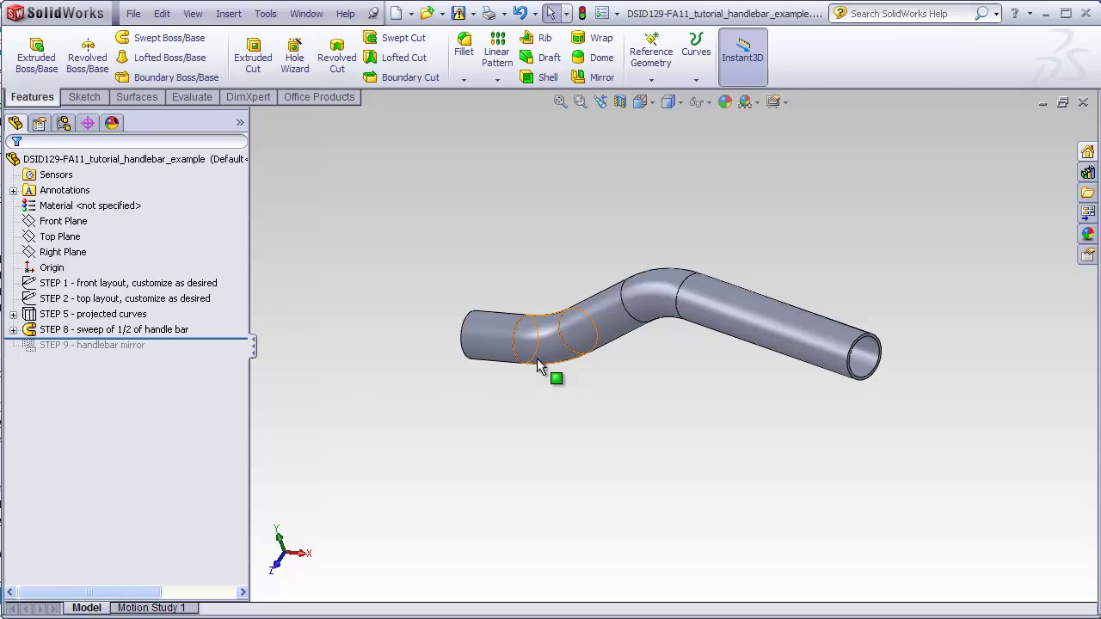
- Check the tube from Front and Top views, then switch to the handlebar_starter part
key(ctrl+1)
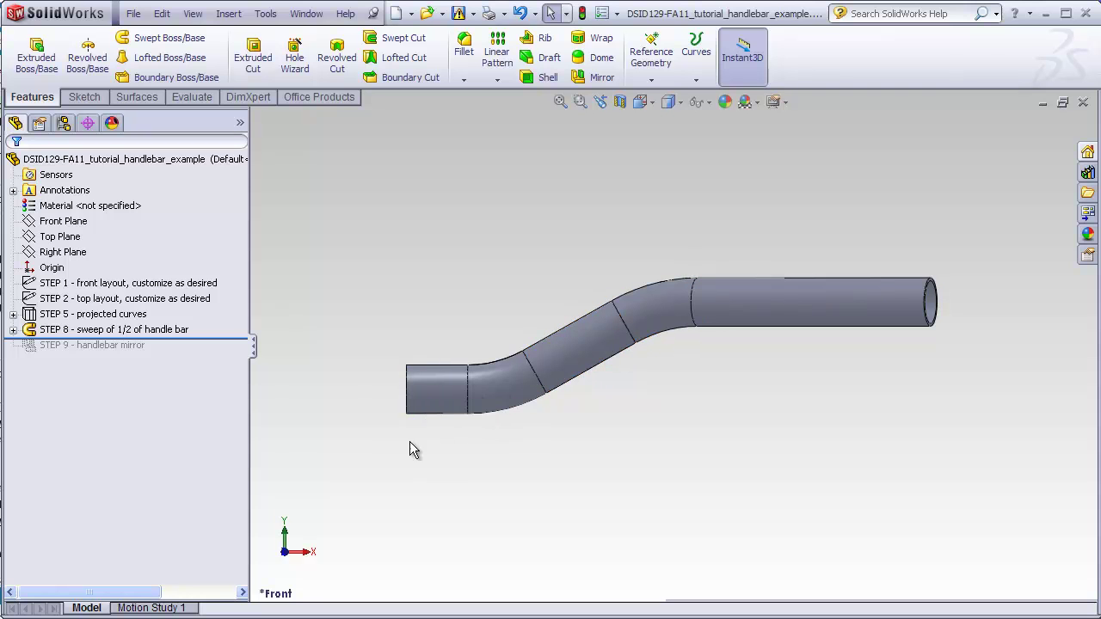
key(ctrl+5)
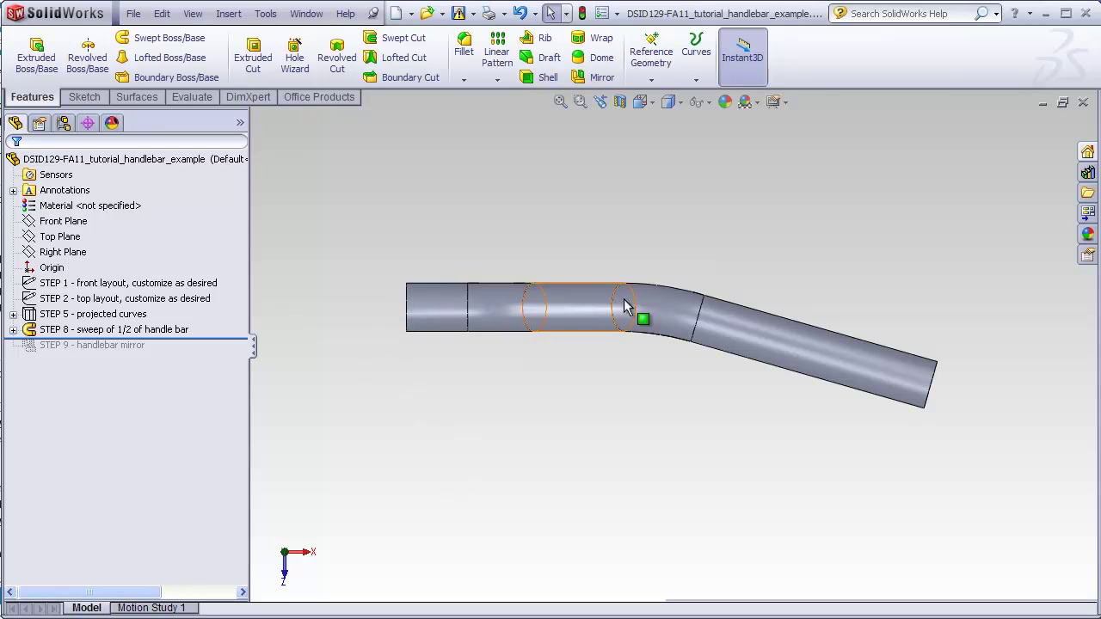
middle_drag(662, 461, 631, 295)
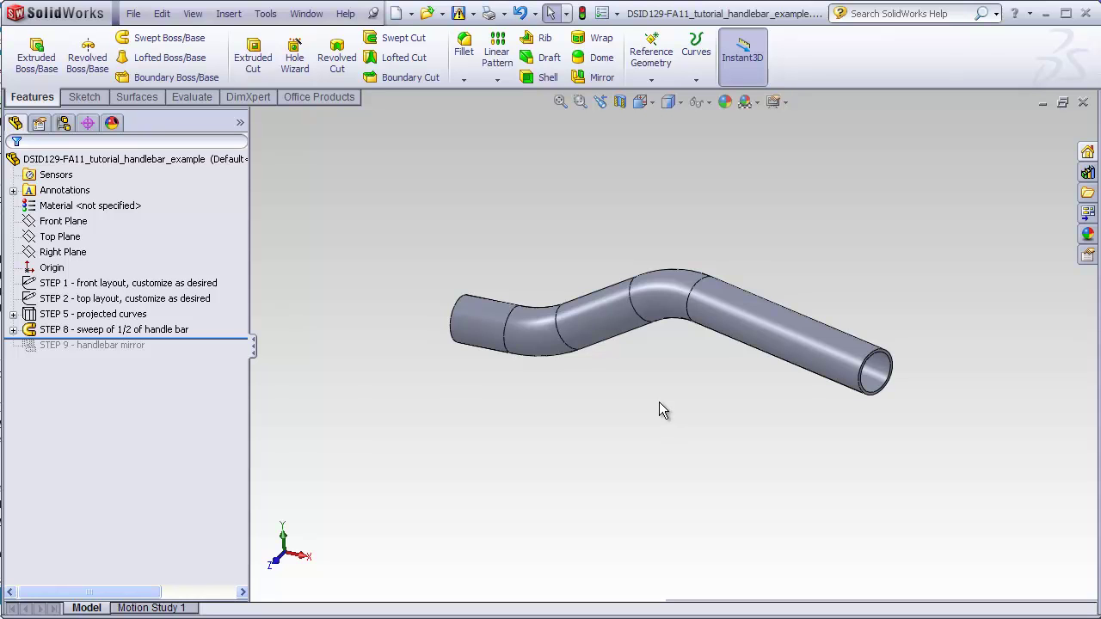
key(ctrl+Tab)
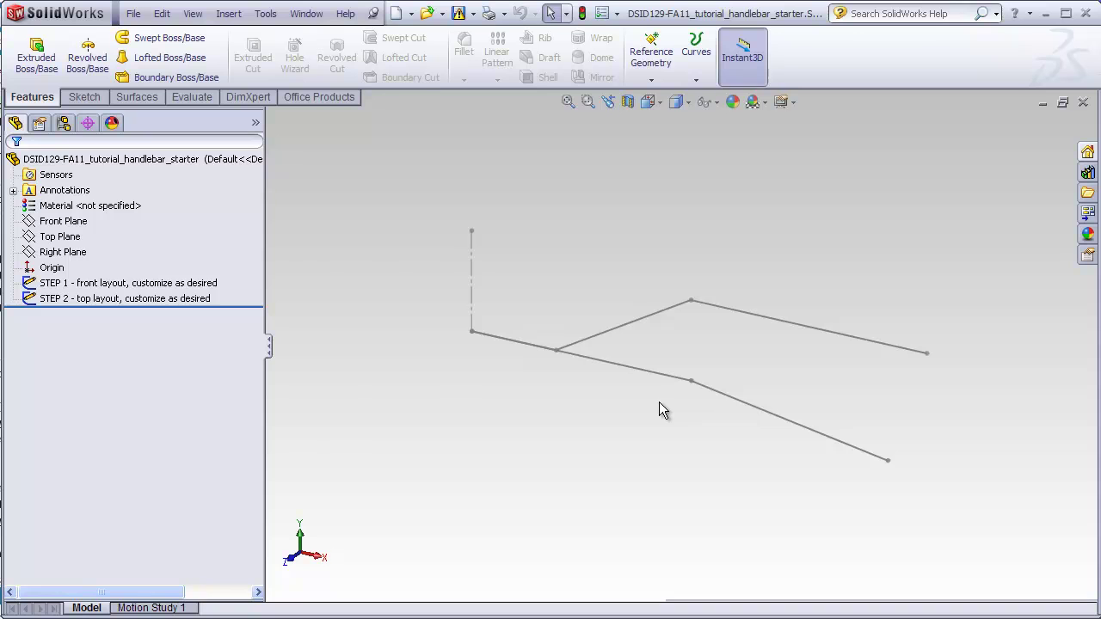
- View the STEP 1 front layout sketch from the Front, then from the Top
click(203, 285)
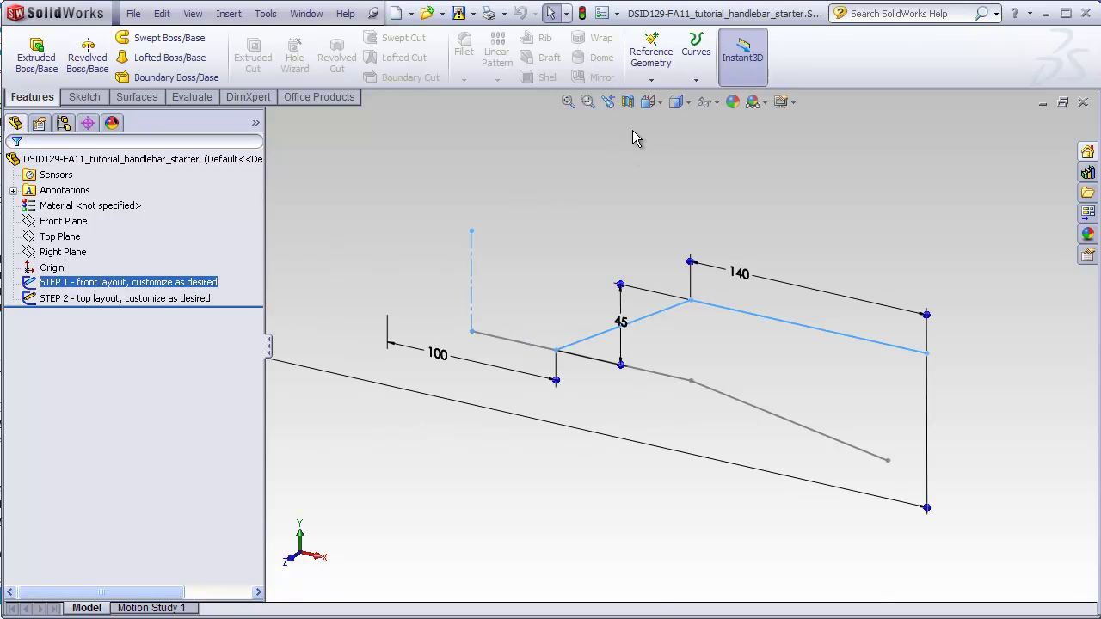
click(661, 101)
click(671, 143)
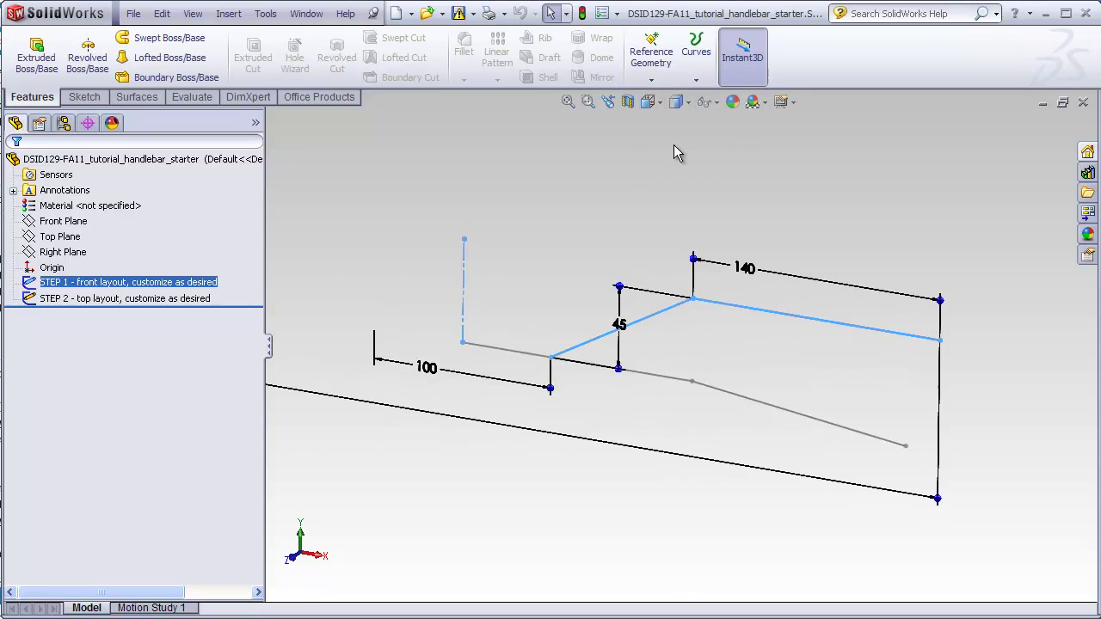
click(635, 169)
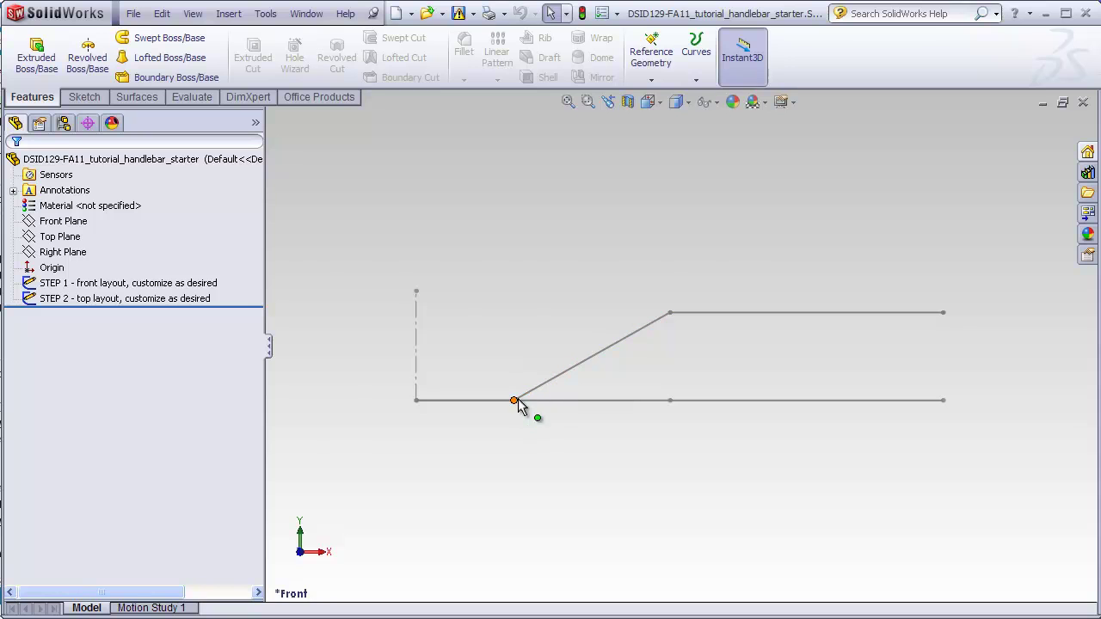
key(ctrl+5)
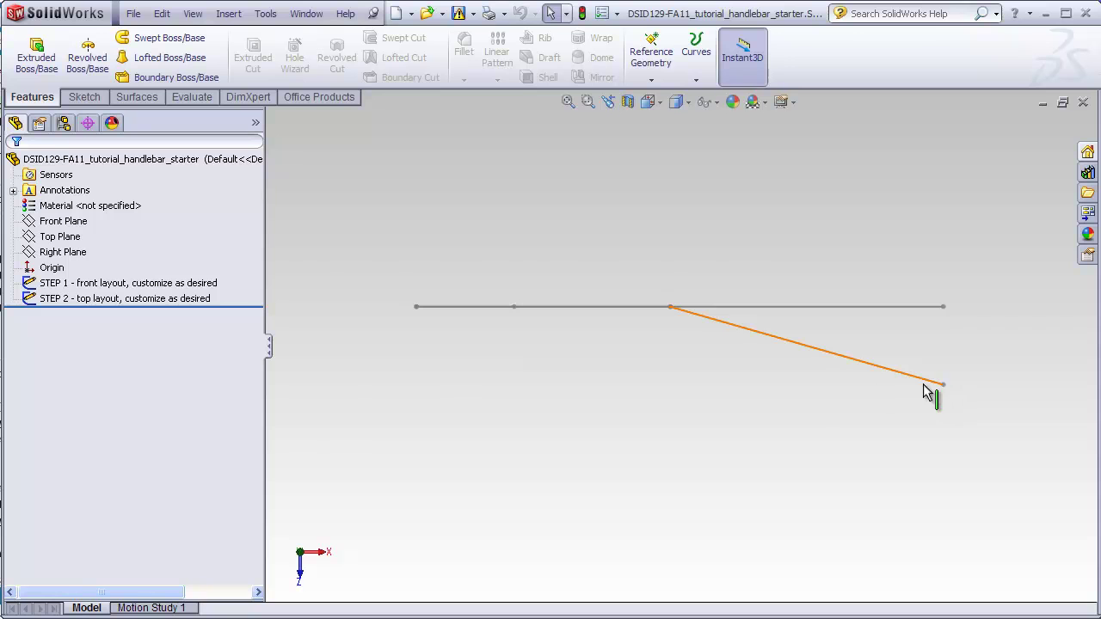
- Orbit and zoom to inspect the STEP 1 and STEP 2 layout sketches together in 3D
mouse_move(645, 436)
middle_down()
mouse_move(659, 374)
mouse_move(634, 263)
mouse_move(642, 241)
mouse_move(628, 231)
middle_up()
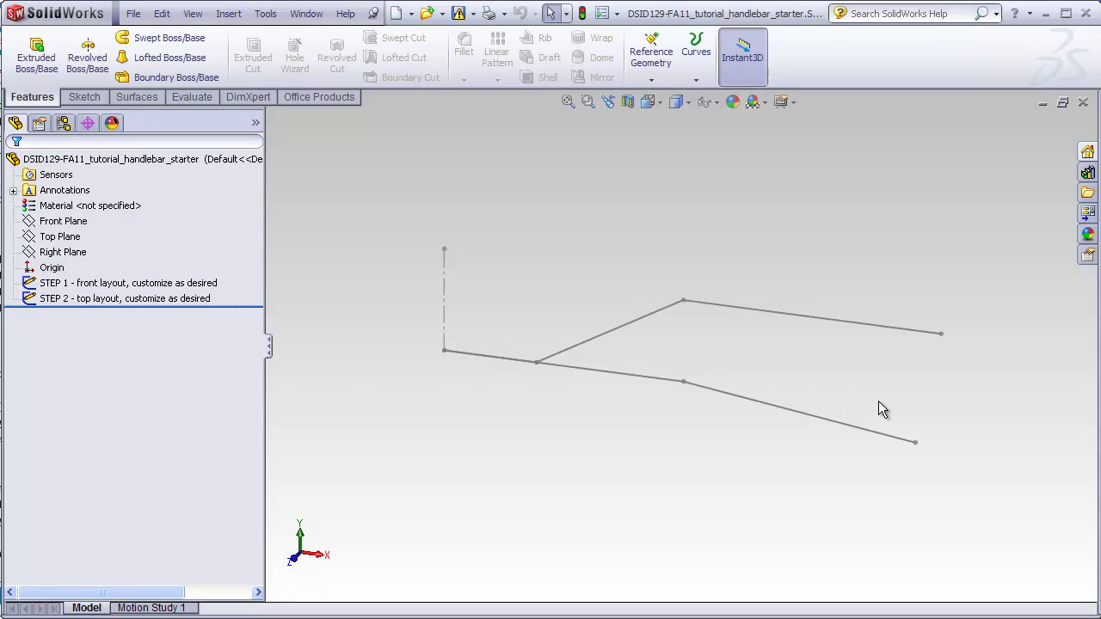
middle_drag(782, 359, 777, 440)
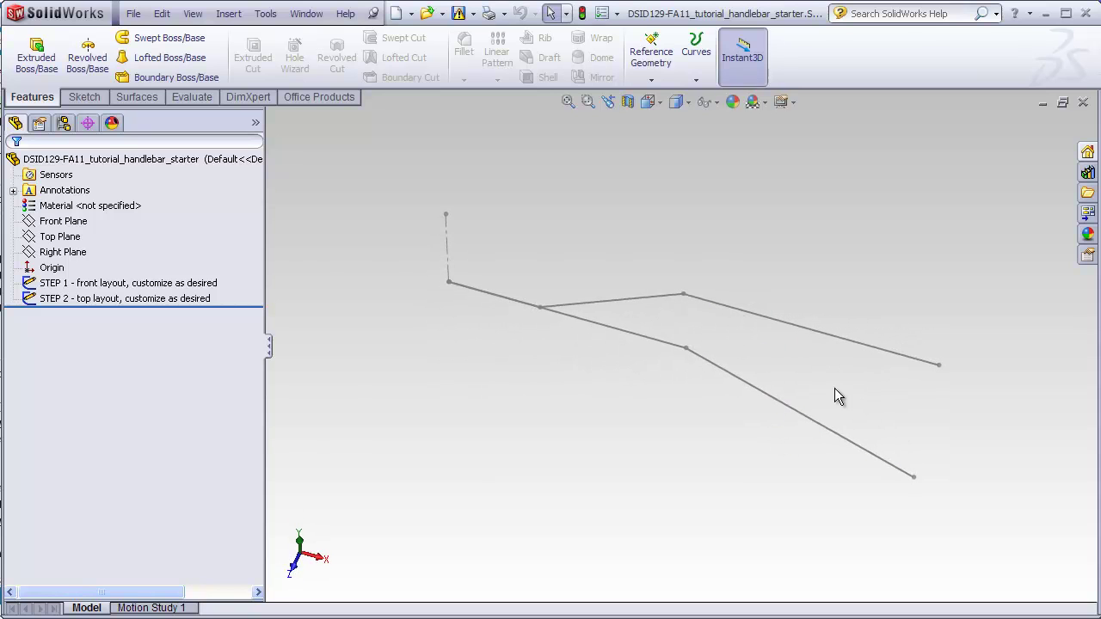
middle_drag(673, 403, 666, 366)
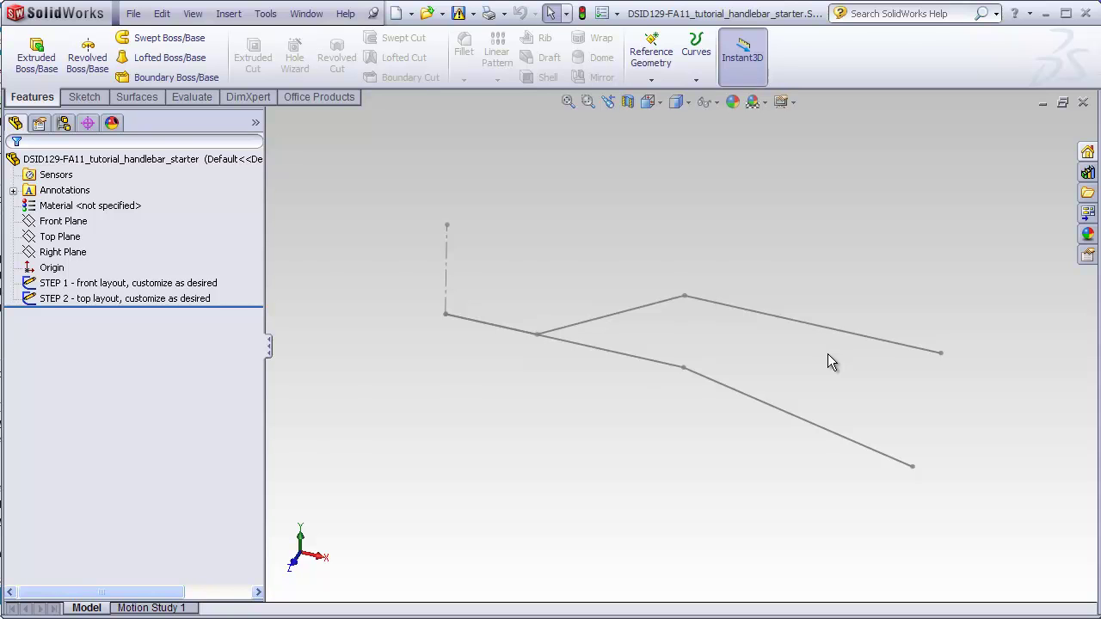
mouse_move(843, 366)
middle_down()
mouse_move(829, 352)
mouse_move(806, 369)
mouse_move(824, 370)
mouse_move(818, 361)
mouse_move(807, 373)
middle_up()
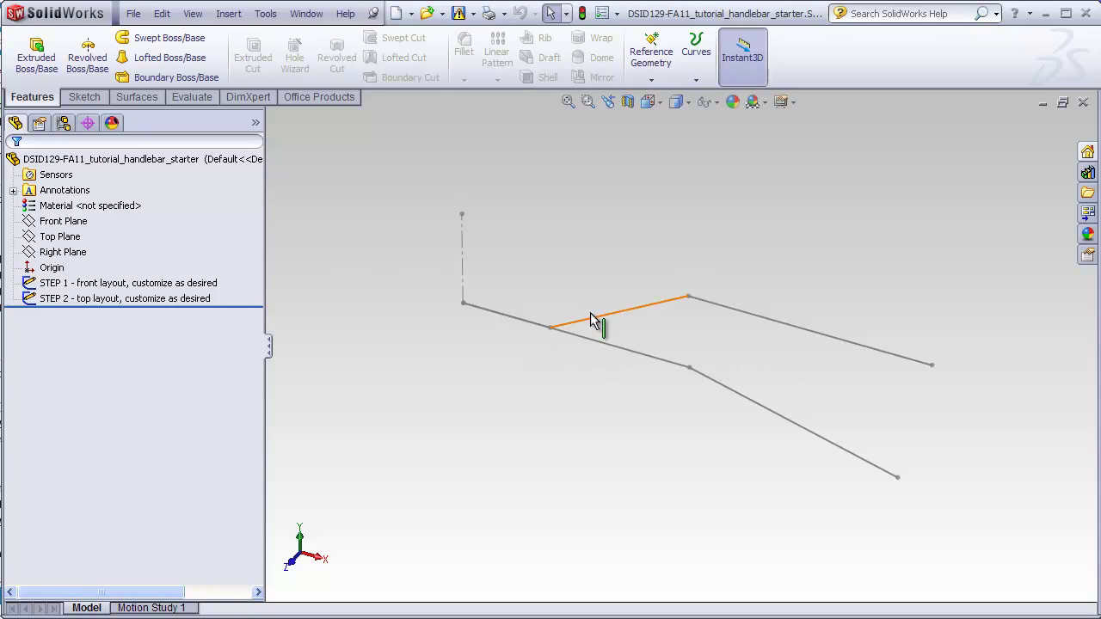
click(142, 284)
click(205, 301)
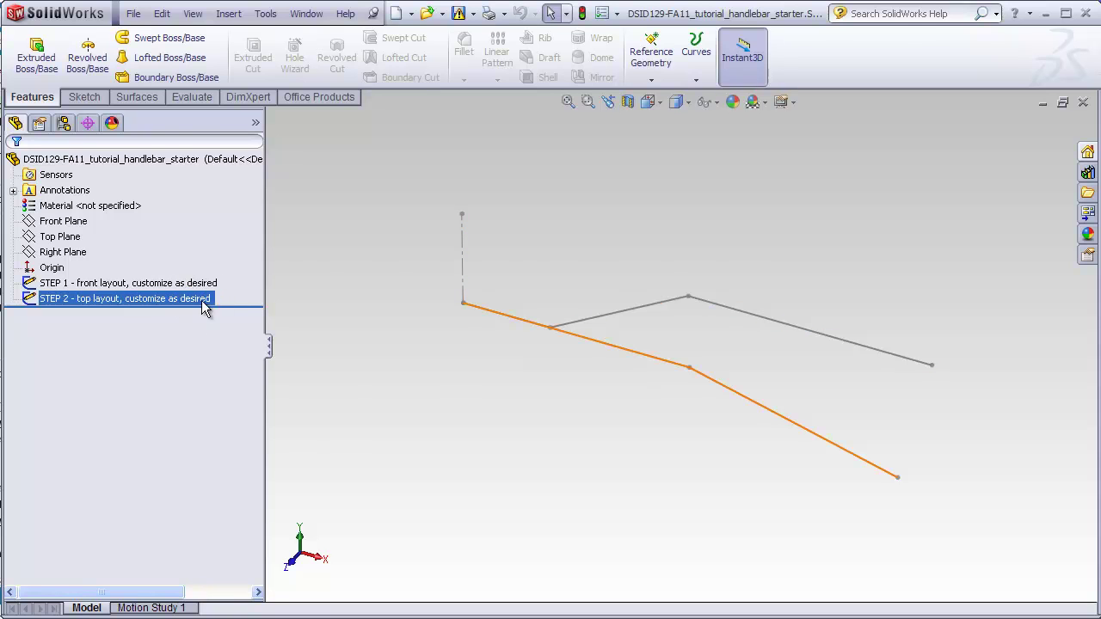
click(400, 340)
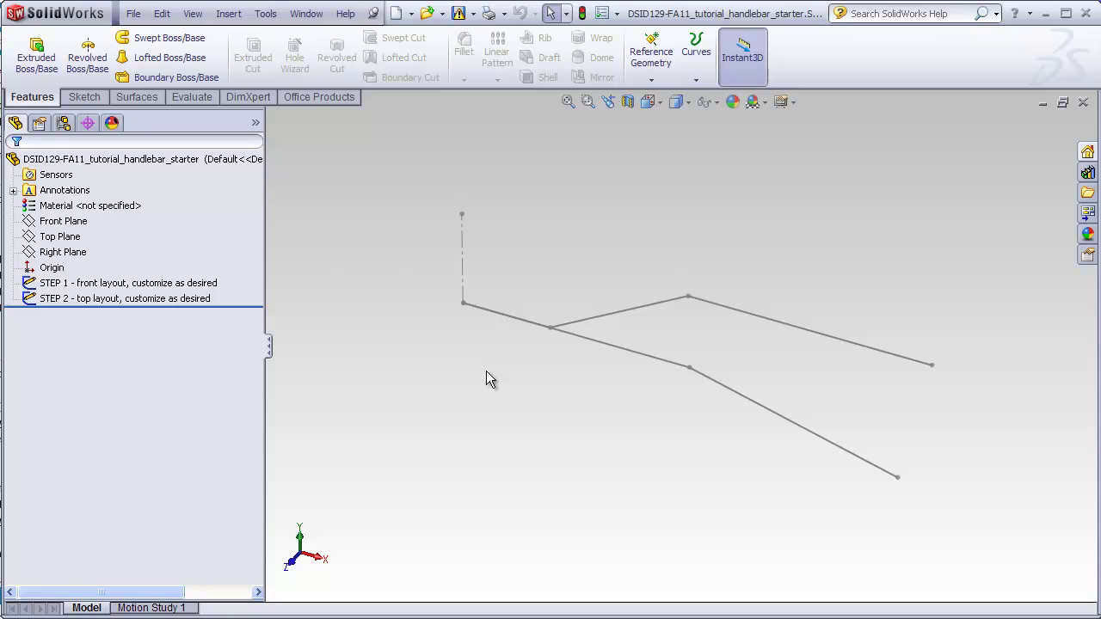
mouse_move(728, 386)
middle_down()
mouse_move(826, 356)
mouse_move(782, 342)
mouse_move(798, 356)
middle_up()
scroll(799, 360, down, 1)
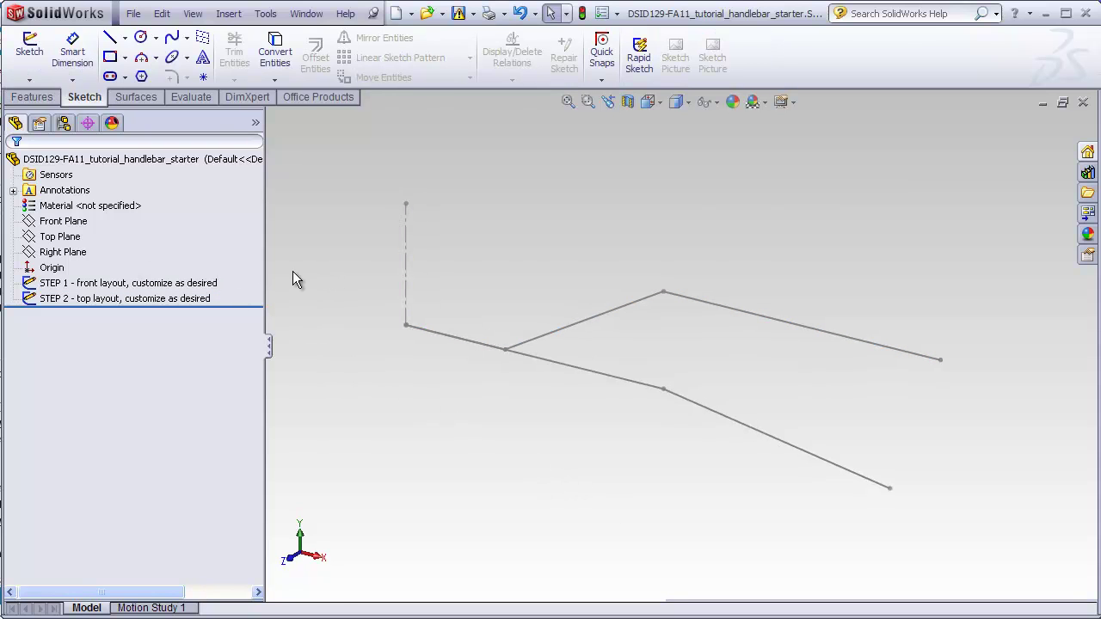
- Sketch on the Front Plane, convert the STEP 1 layout lines into Sketch3, and exit
click(64, 220)
click(29, 49)
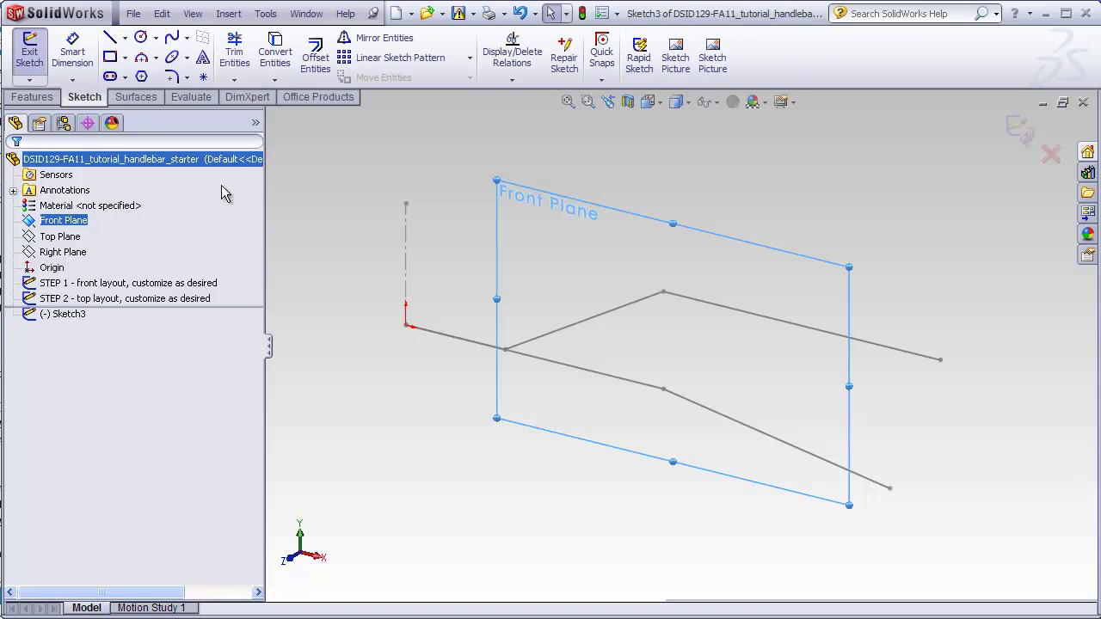
click(389, 441)
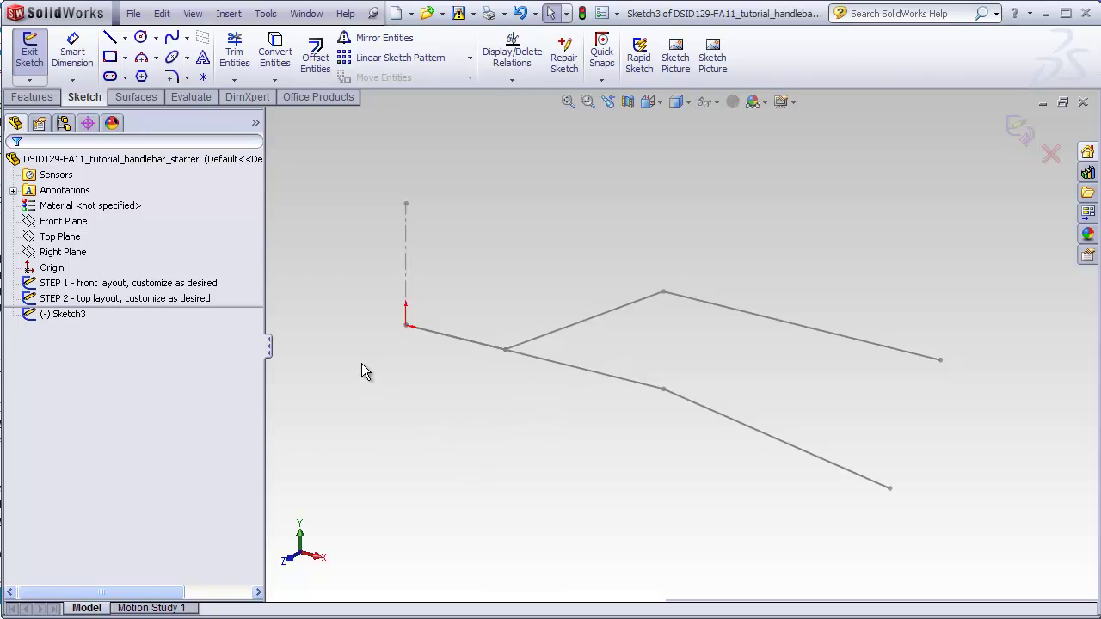
click(274, 79)
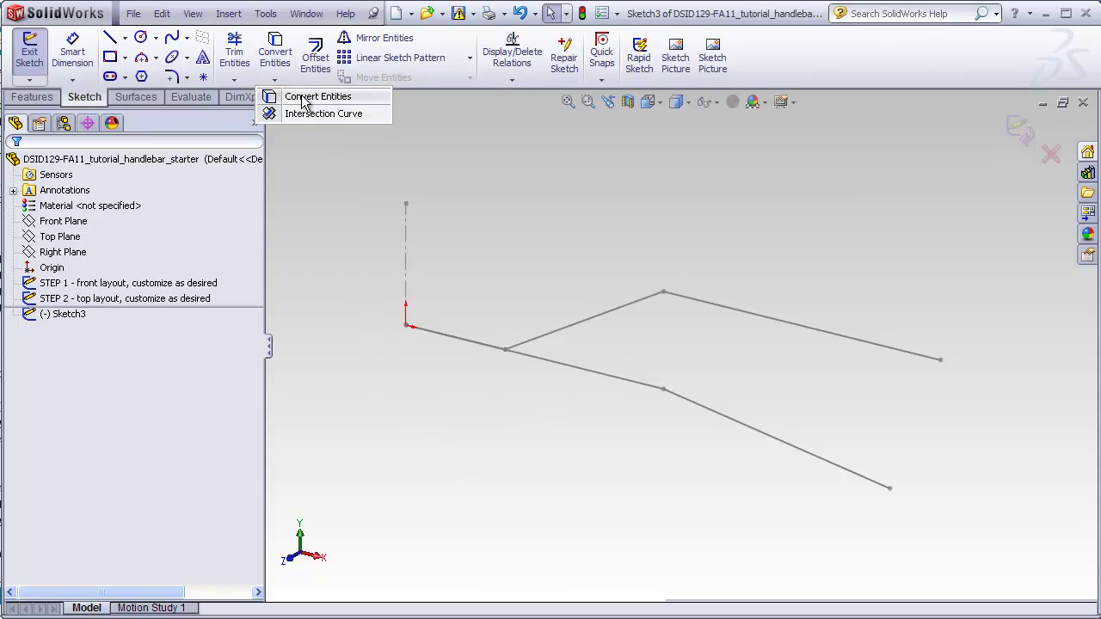
click(305, 95)
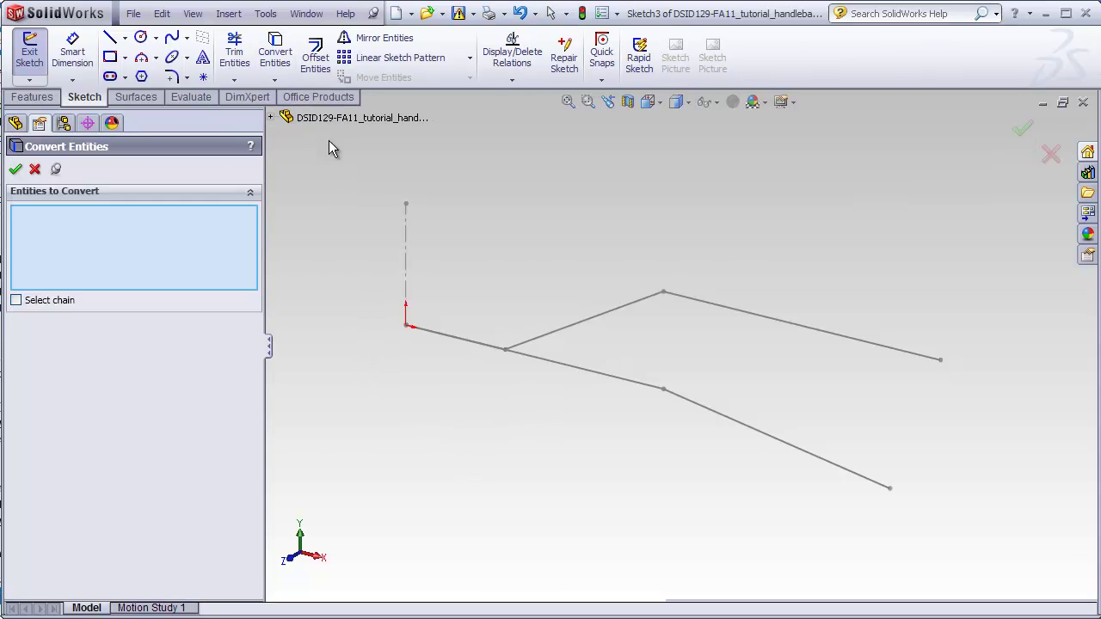
click(271, 118)
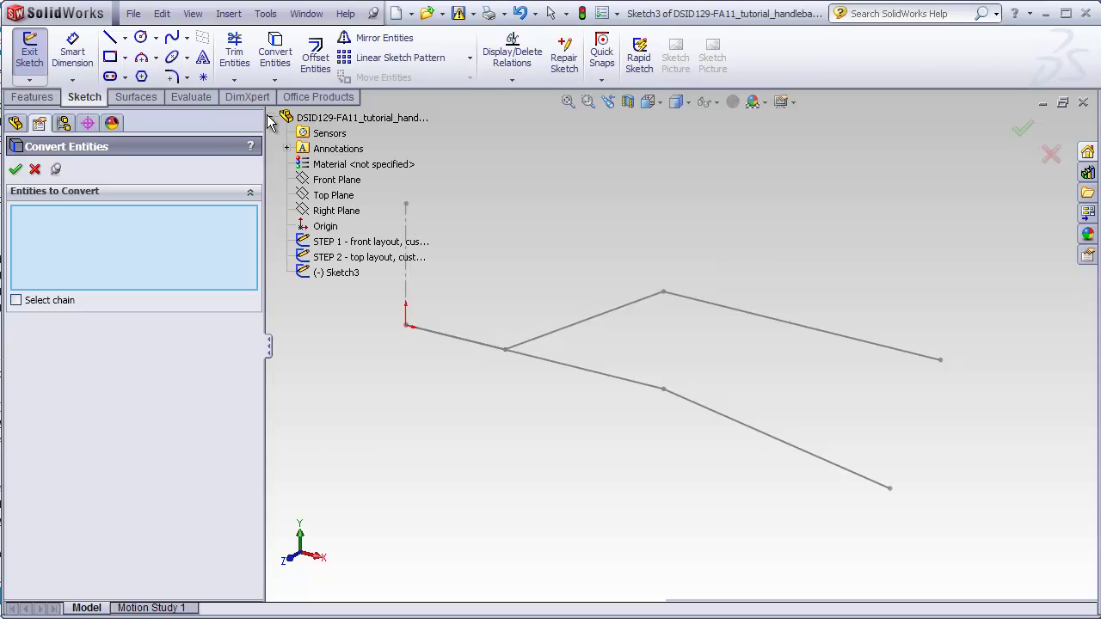
click(369, 244)
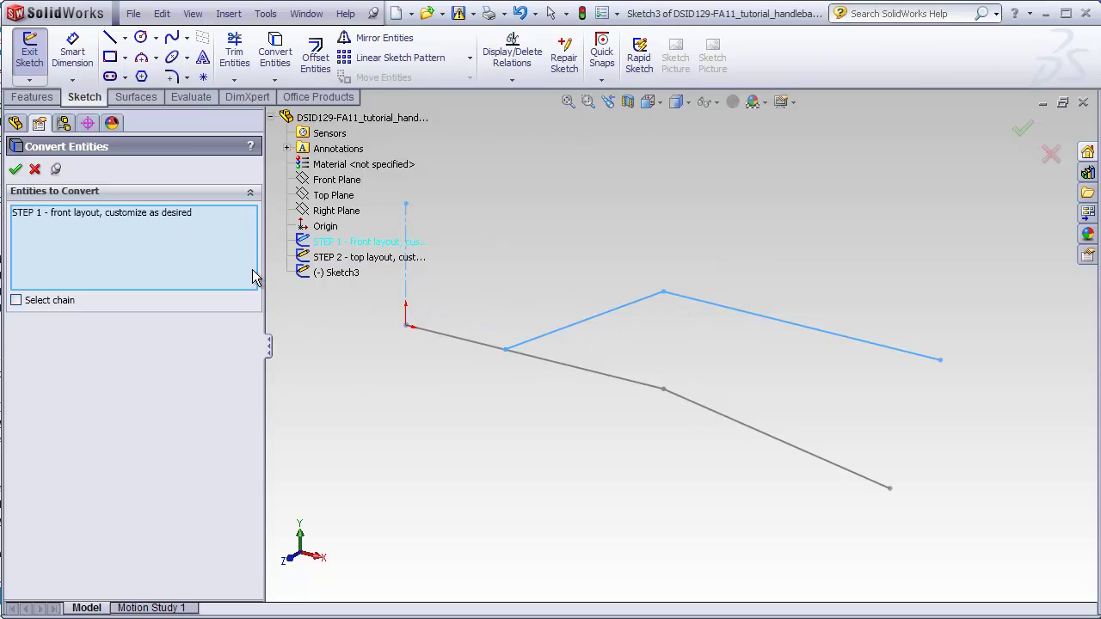
click(15, 171)
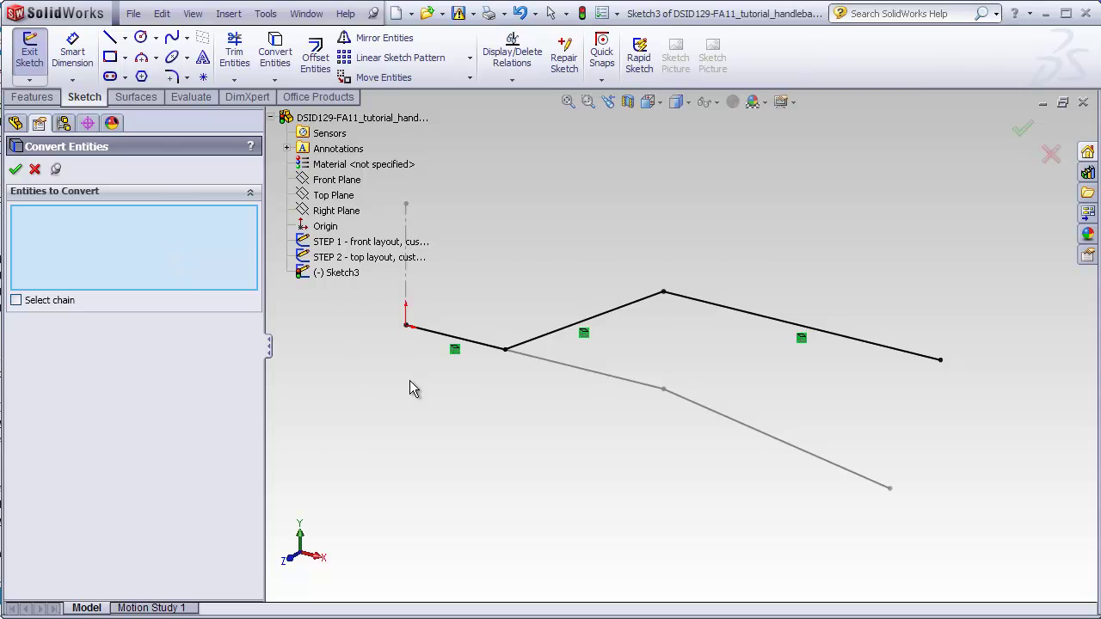
click(16, 169)
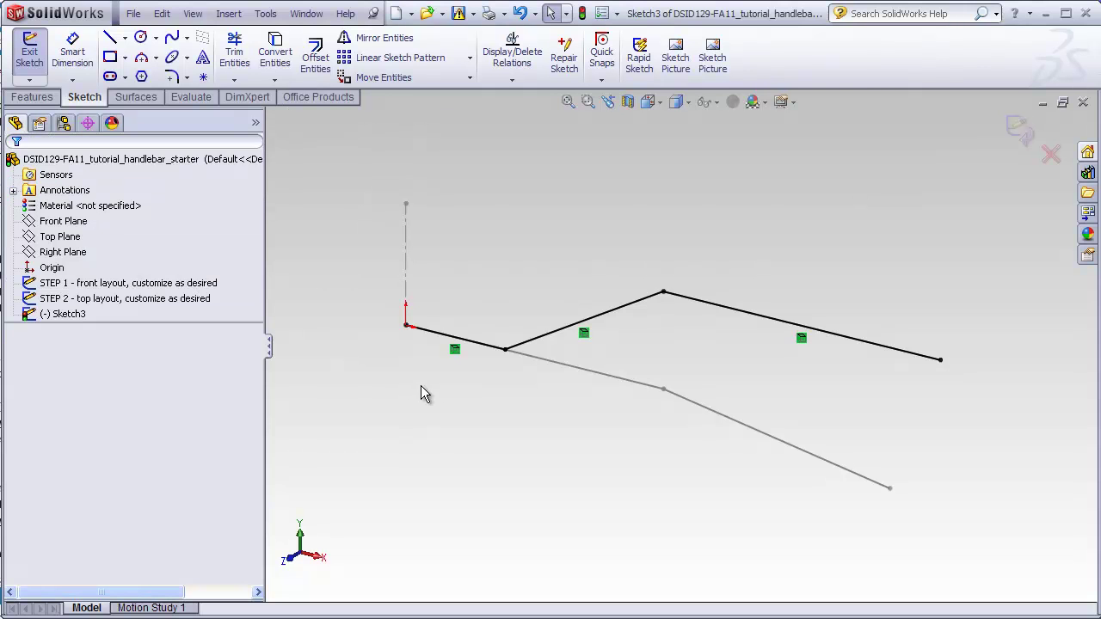
click(1018, 136)
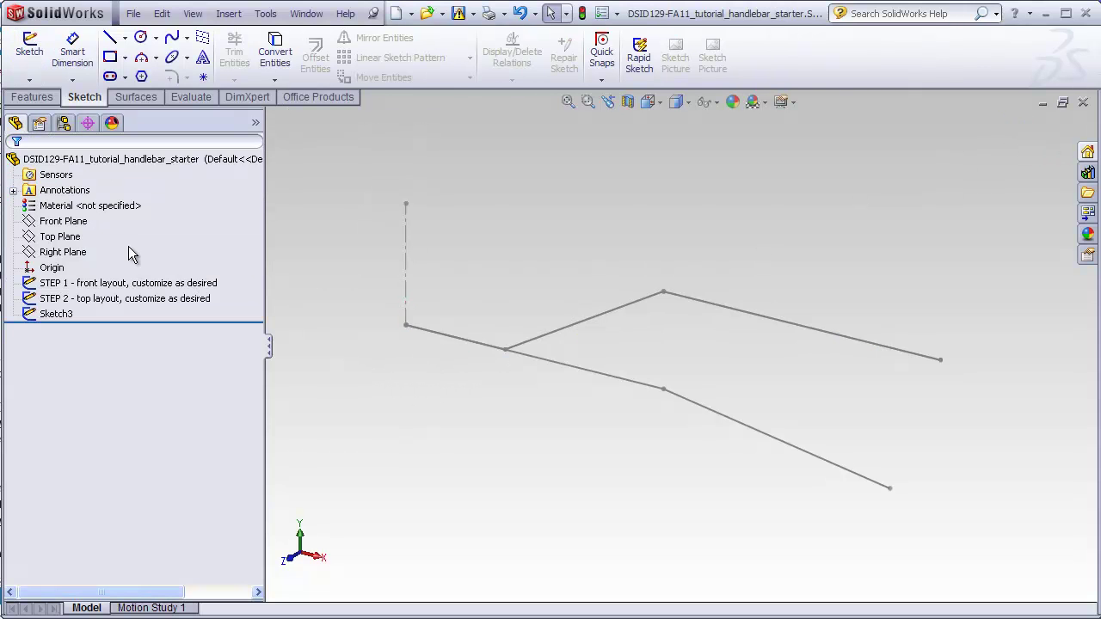
- Sketch on the Top Plane, convert the STEP 2 layout lines into Sketch4, and exit
click(60, 237)
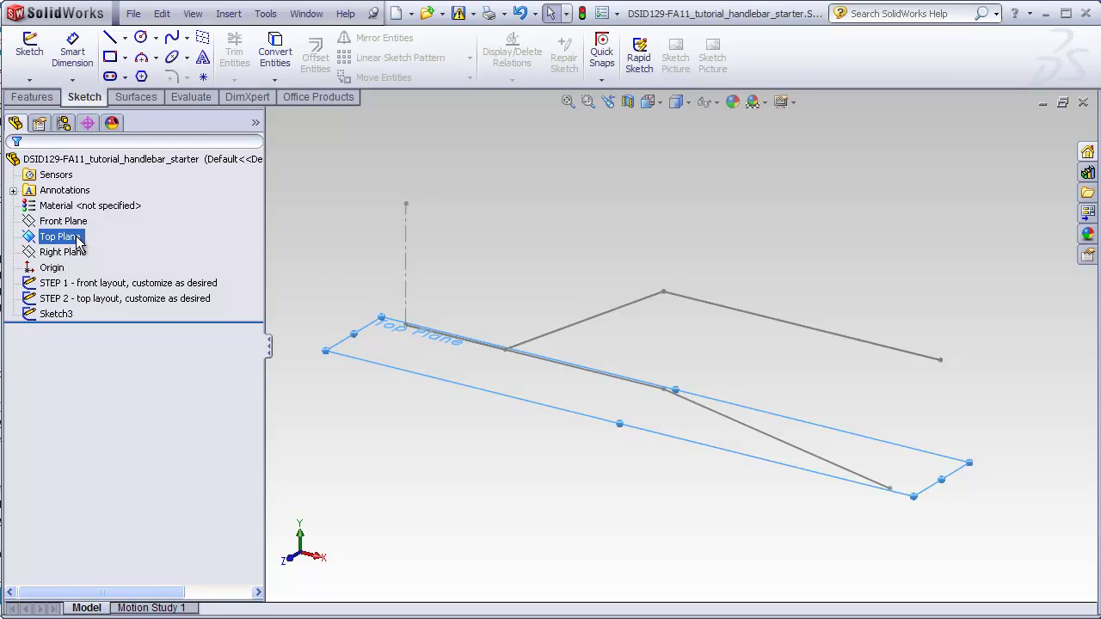
click(38, 54)
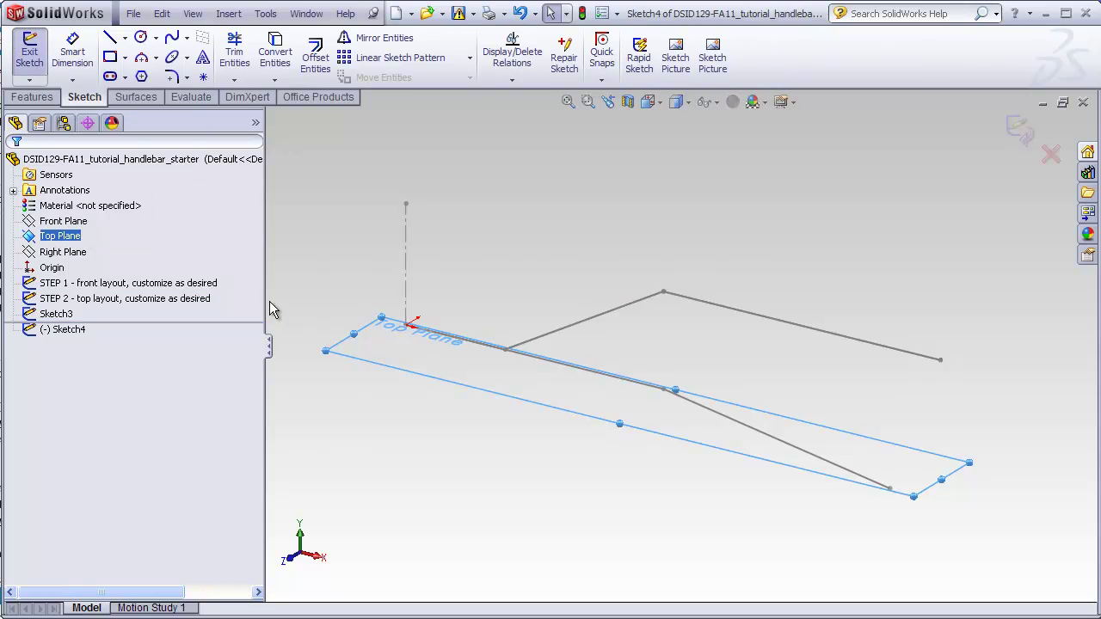
click(275, 51)
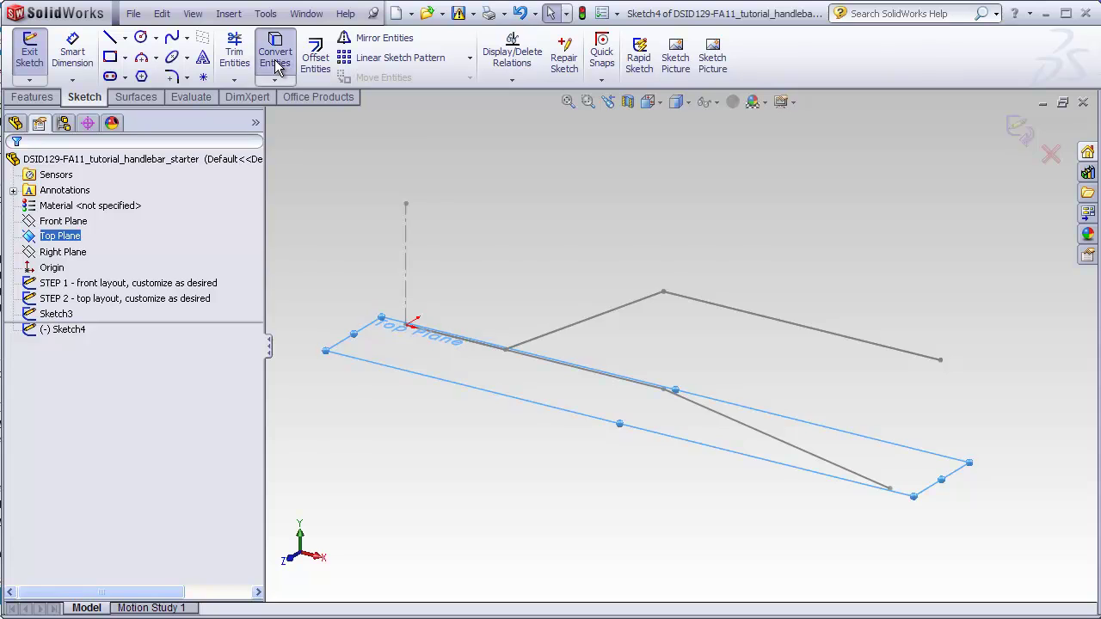
click(270, 118)
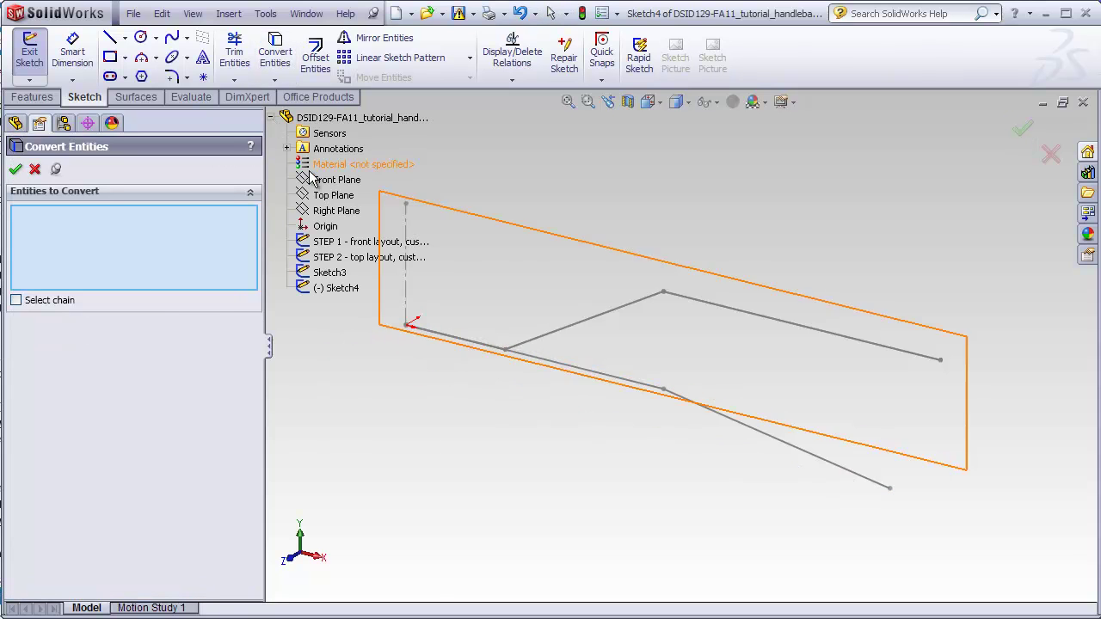
click(360, 260)
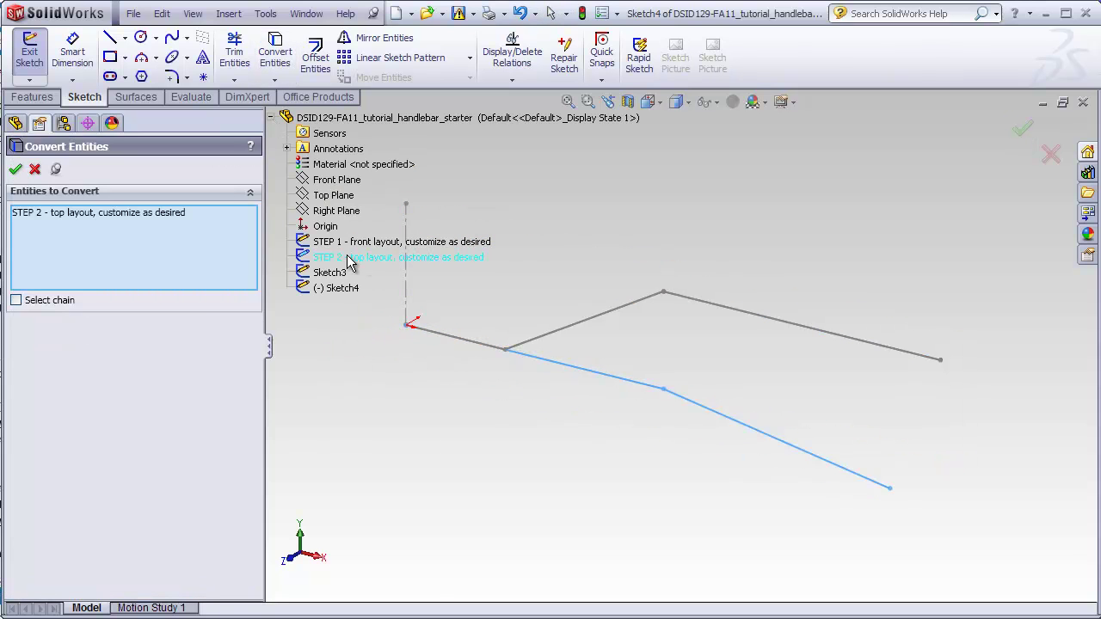
click(17, 169)
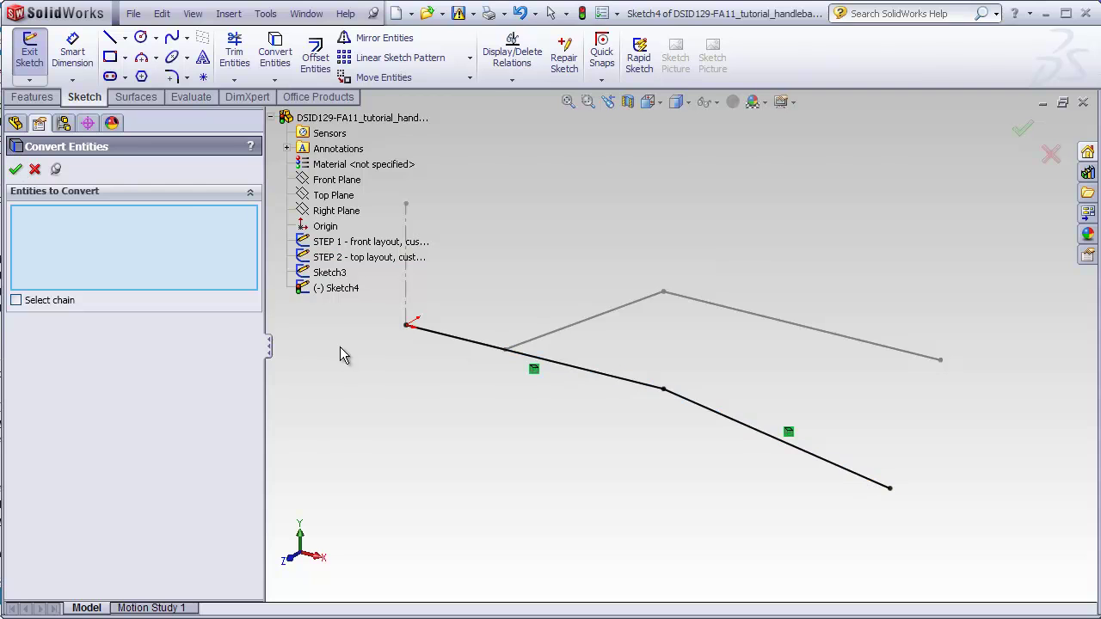
click(19, 170)
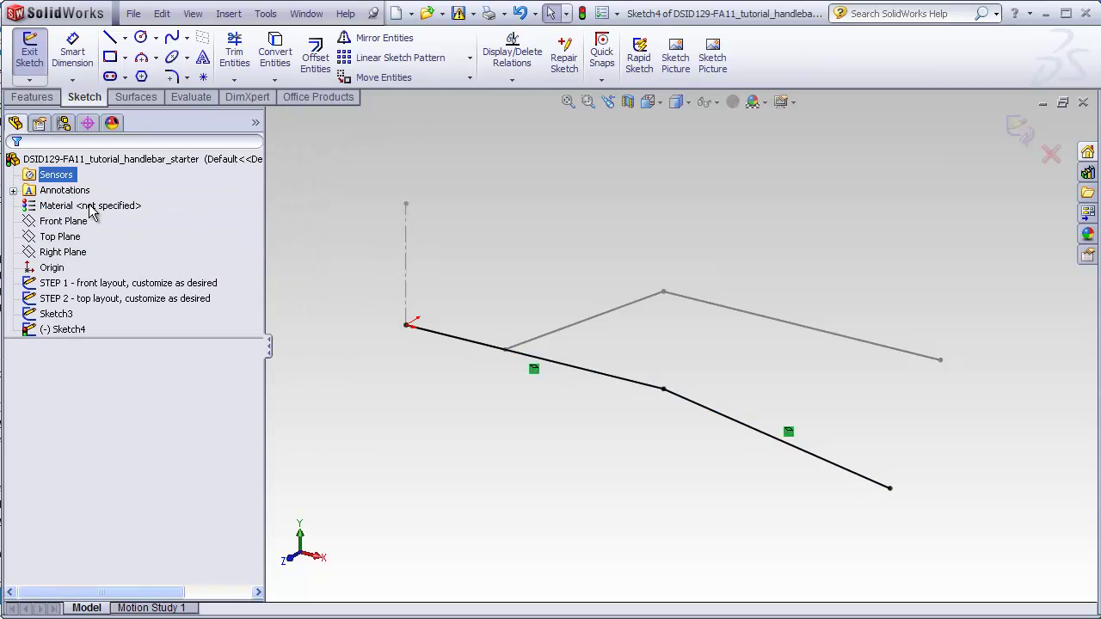
click(1020, 129)
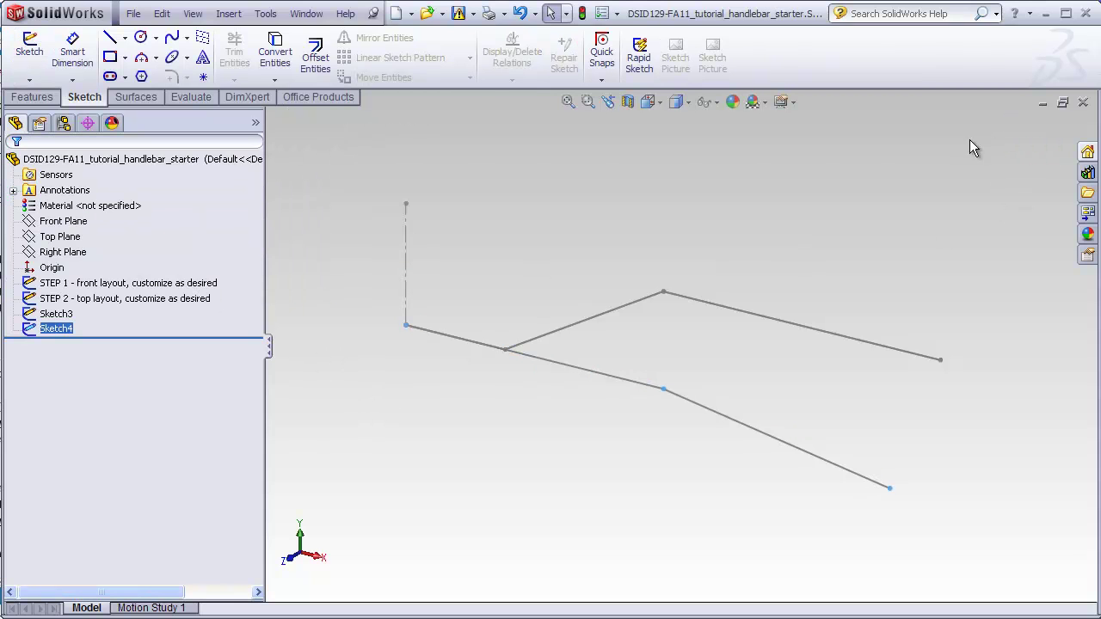
- Create projected curve Curve2 from Sketch3 and Sketch4 using sketch-on-sketch
click(356, 364)
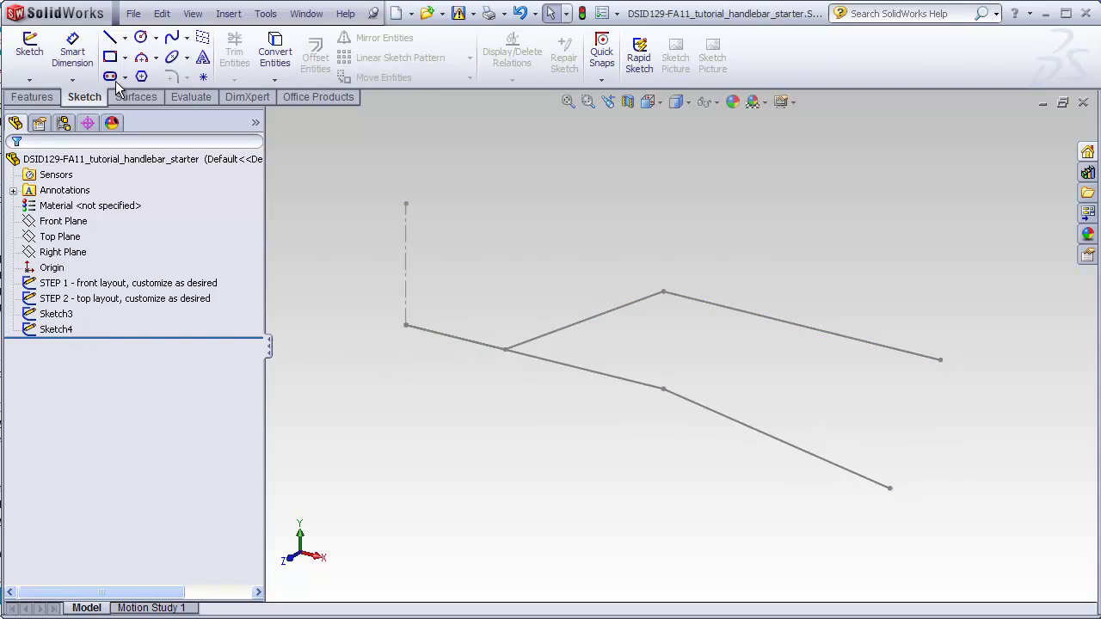
click(228, 12)
mouse_move(274, 181)
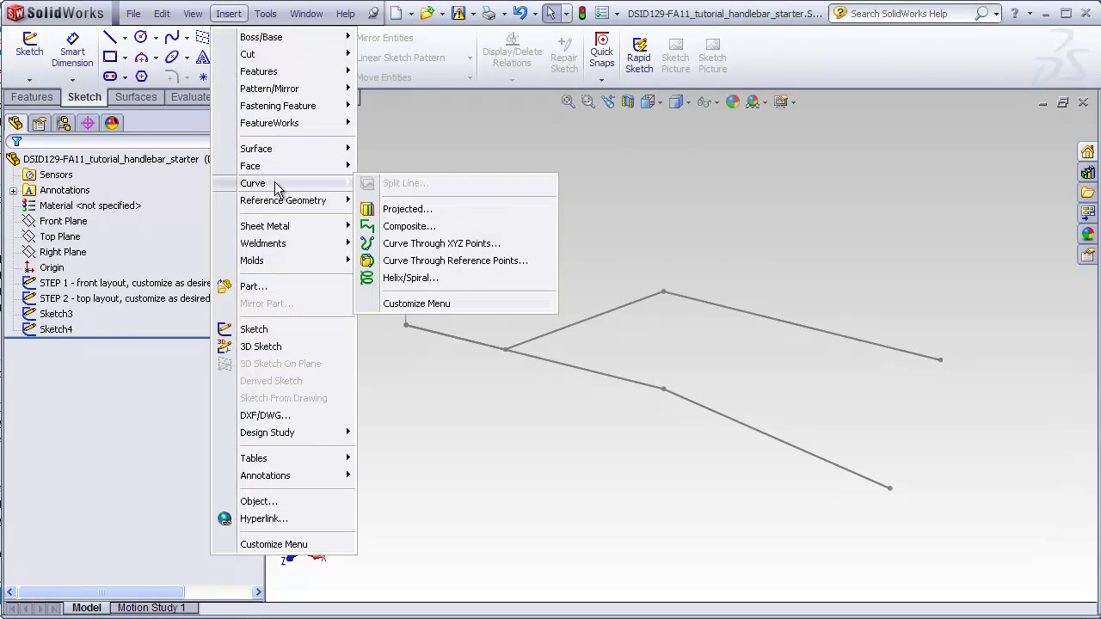
click(383, 201)
click(271, 118)
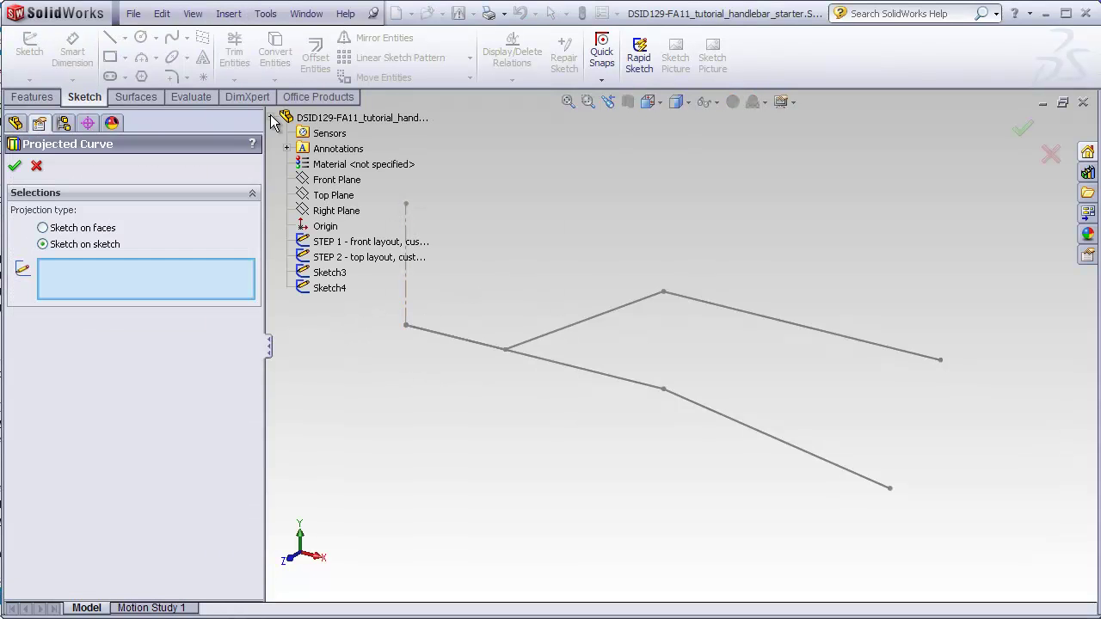
click(329, 272)
click(332, 289)
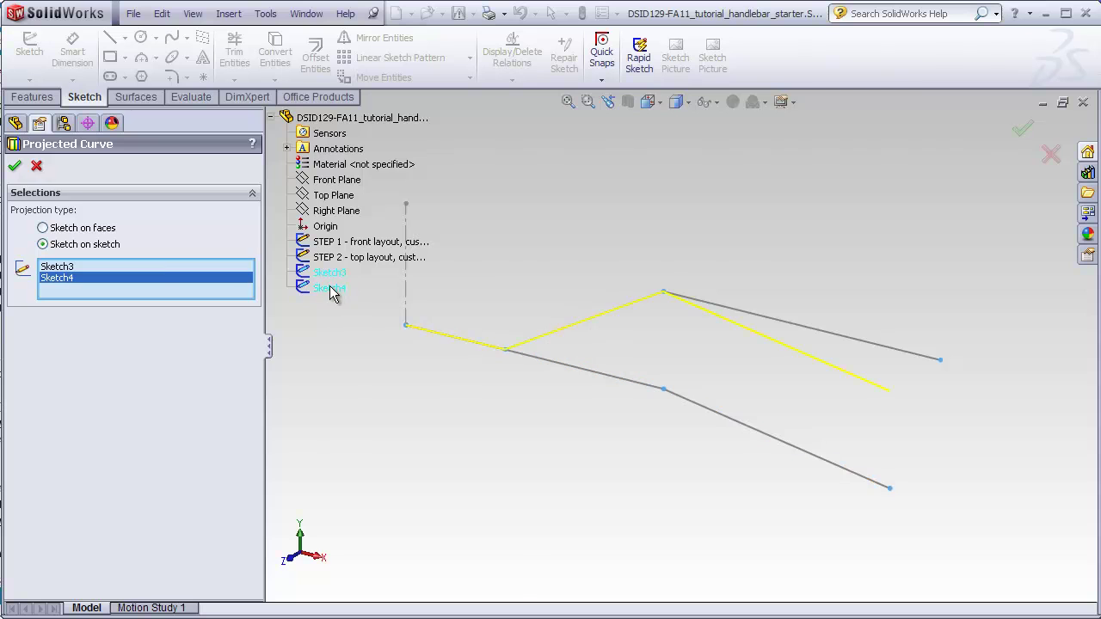
click(14, 166)
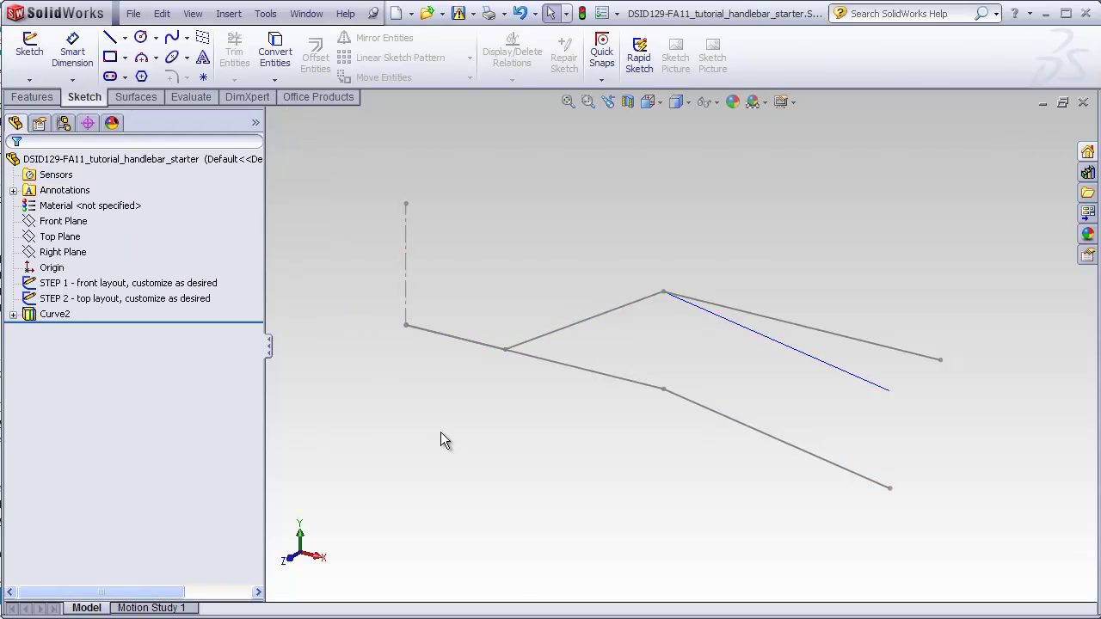
- Hide the STEP 1 and STEP 2 layout sketches
right_click(120, 283)
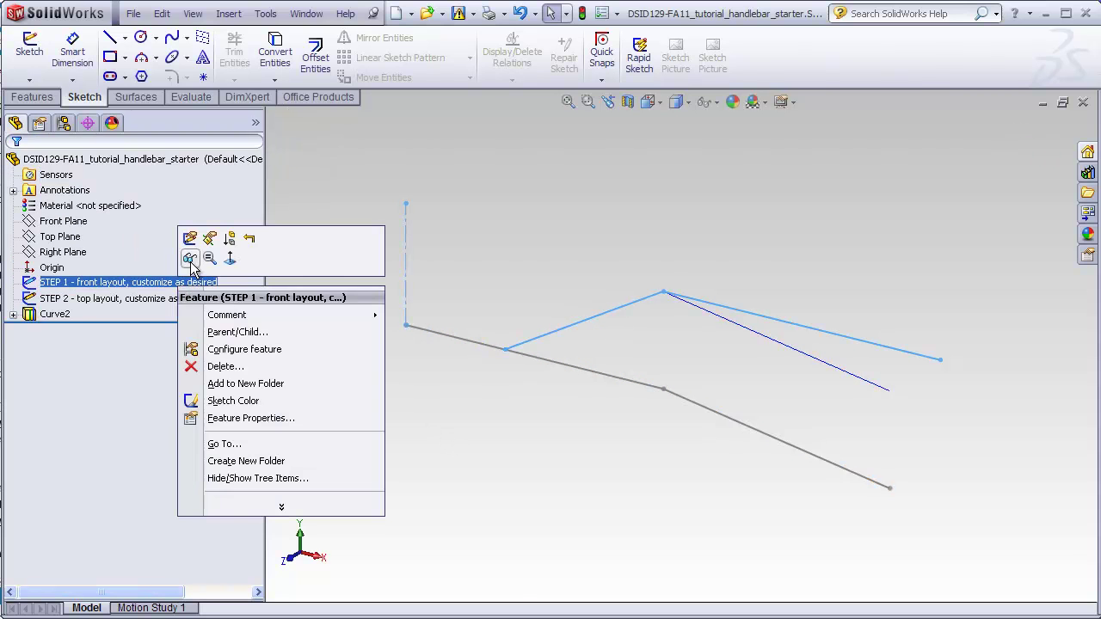
click(117, 256)
right_click(152, 301)
click(152, 276)
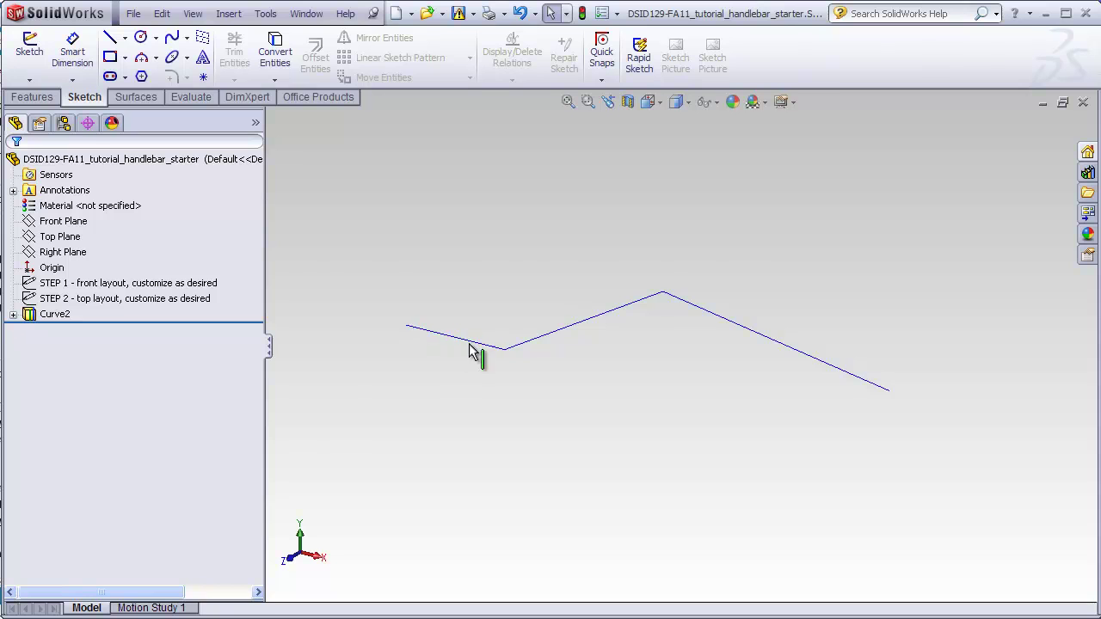
middle_drag(467, 295, 482, 492)
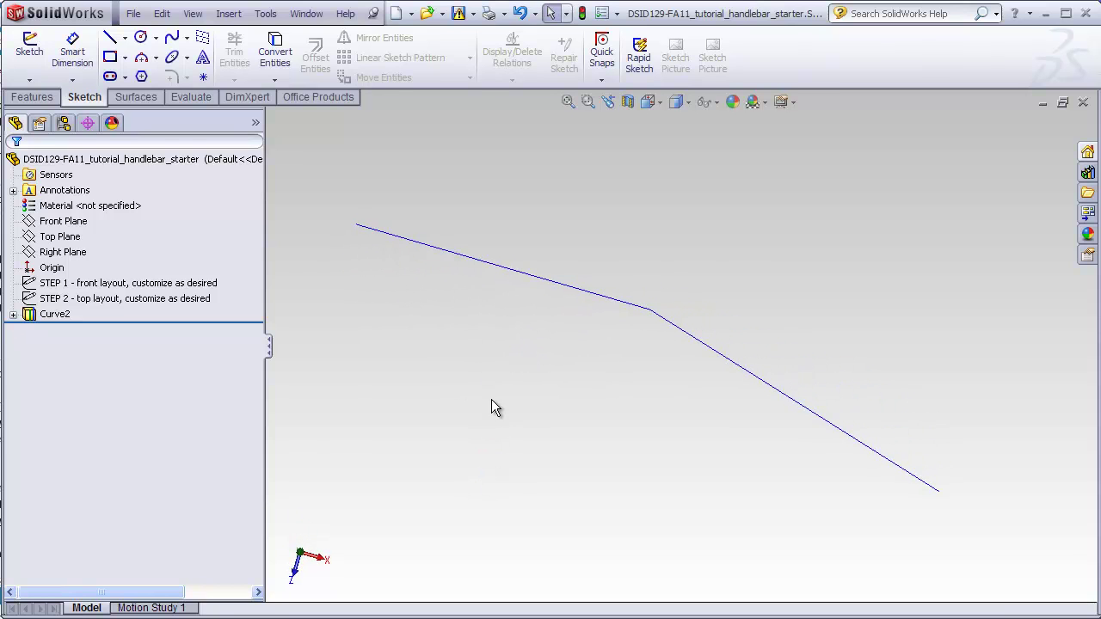
middle_drag(494, 405, 539, 197)
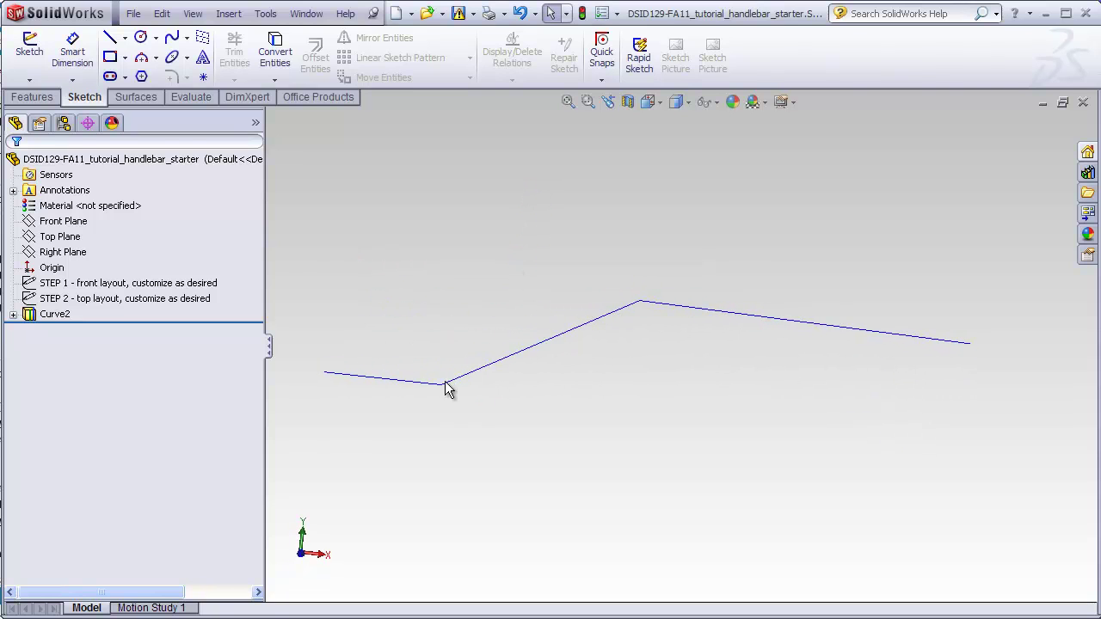
middle_drag(561, 258, 514, 451)
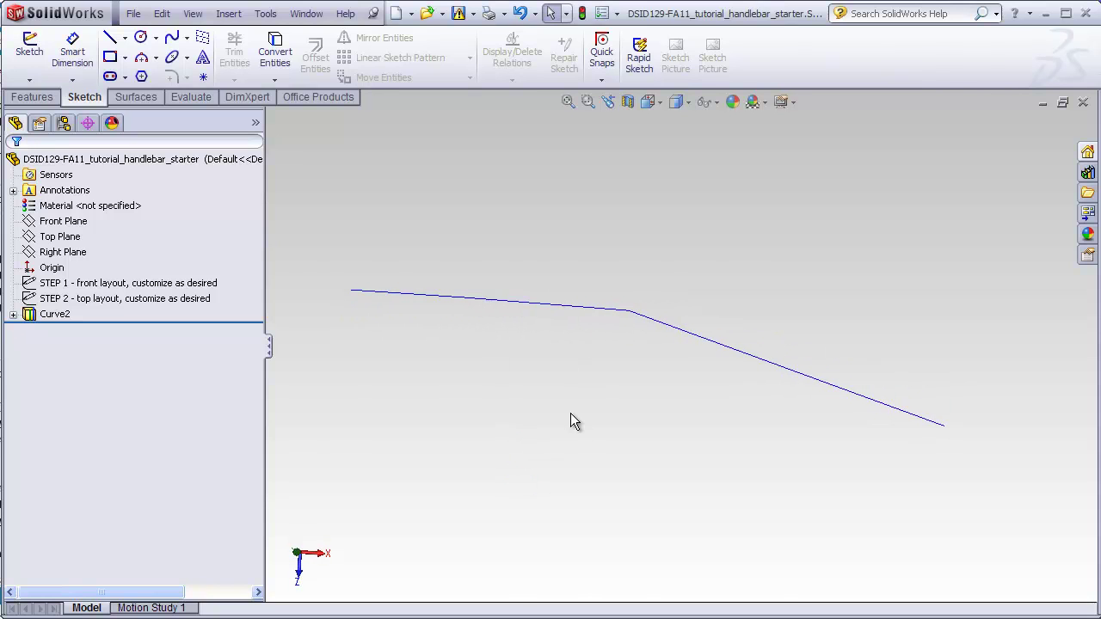
middle_drag(568, 474, 582, 227)
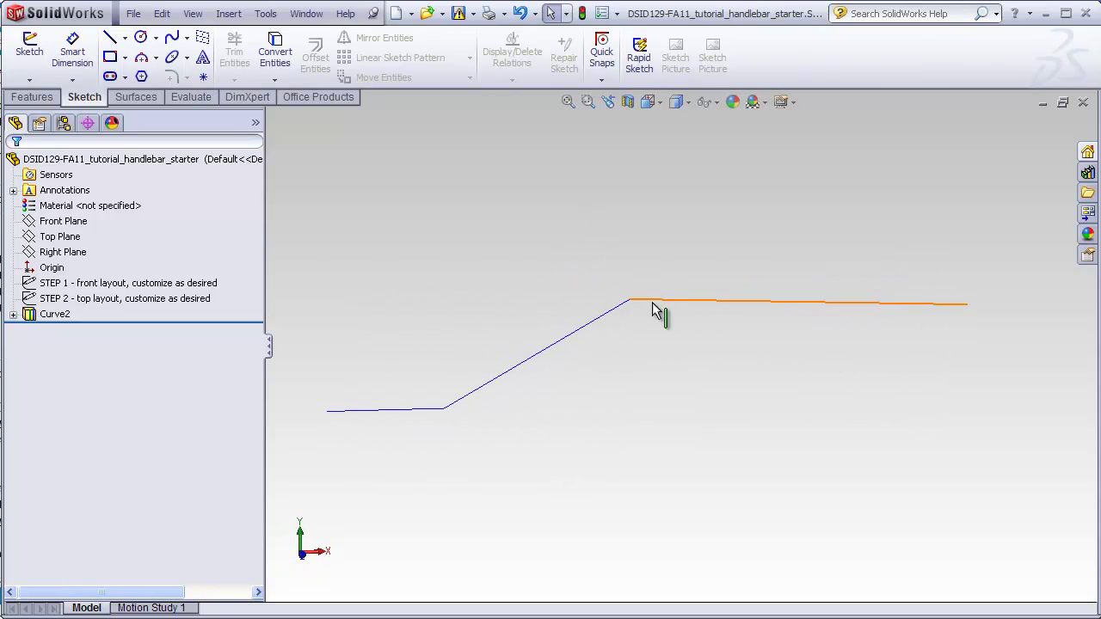
middle_drag(666, 243, 644, 447)
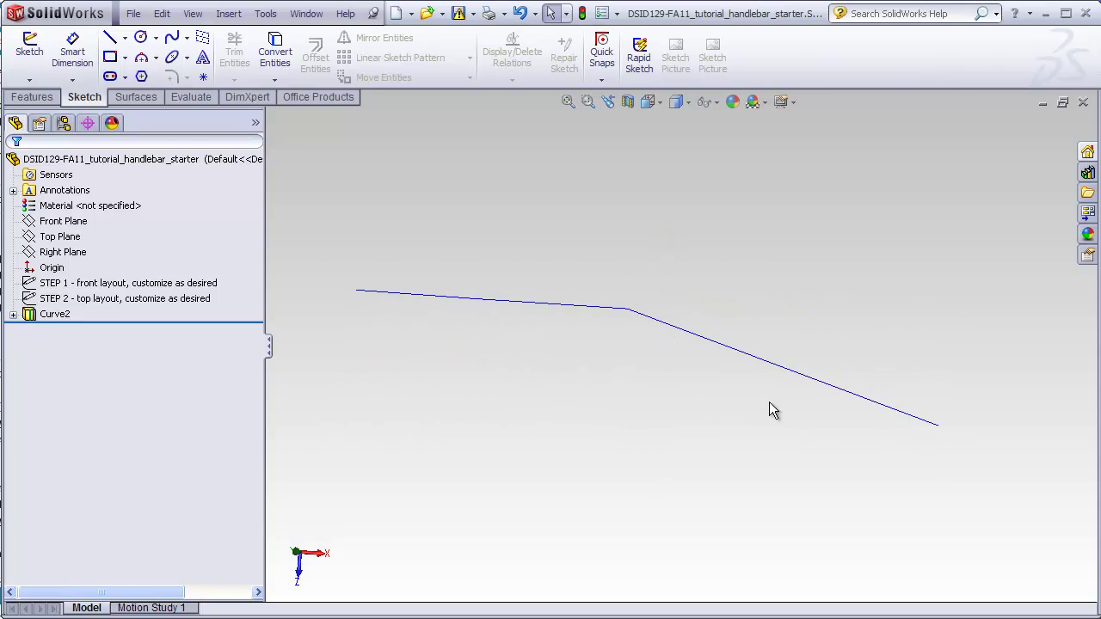
middle_drag(585, 492, 562, 354)
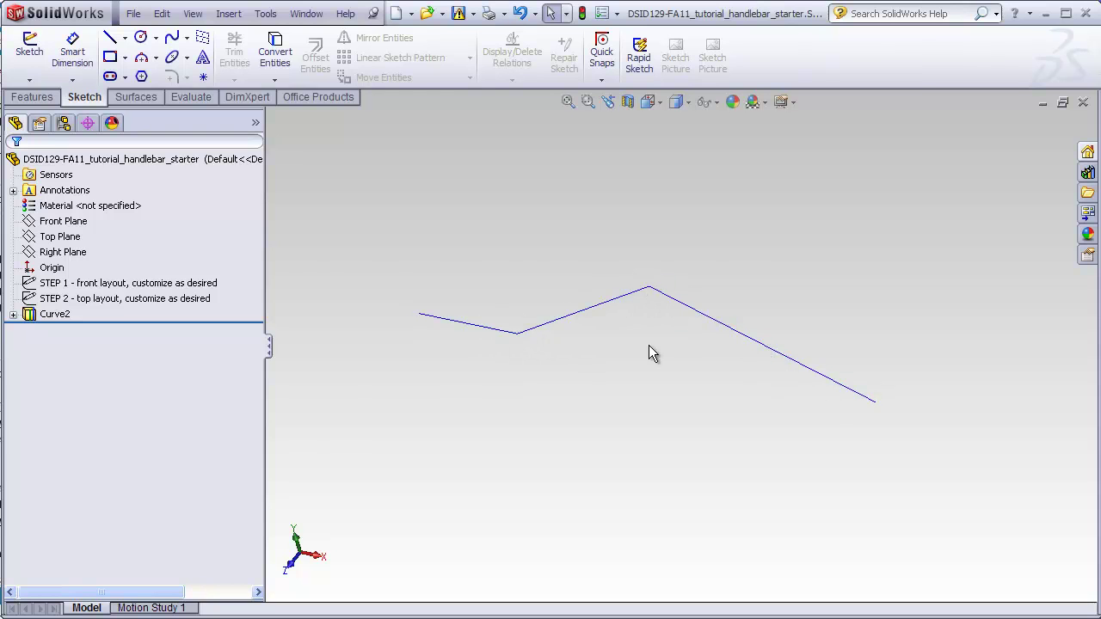
middle_drag(649, 347, 640, 361)
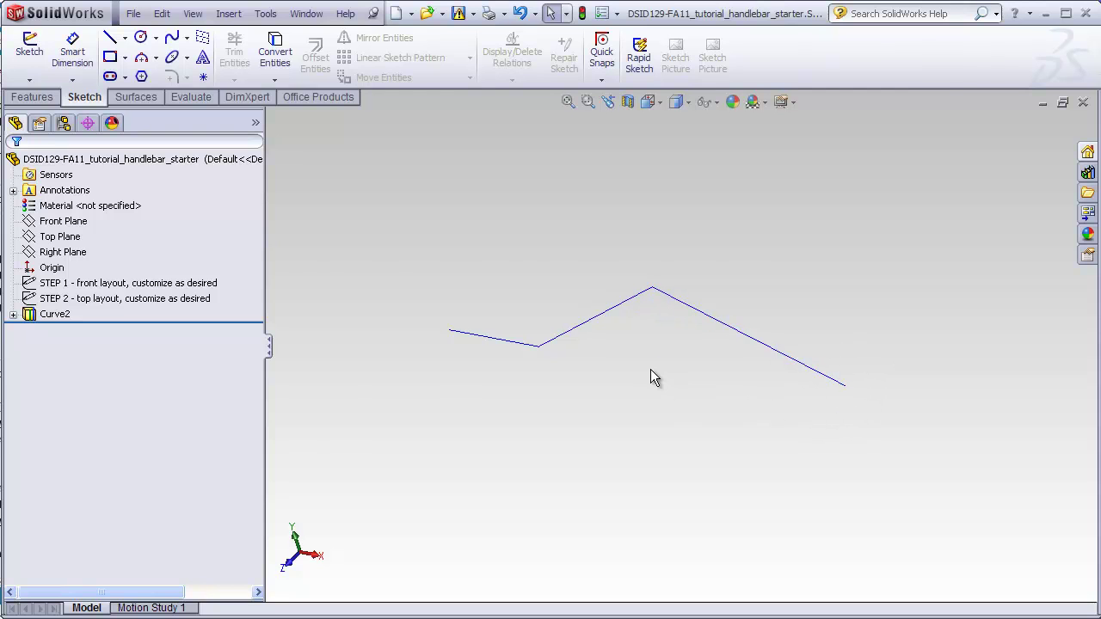
middle_drag(651, 372, 639, 264)
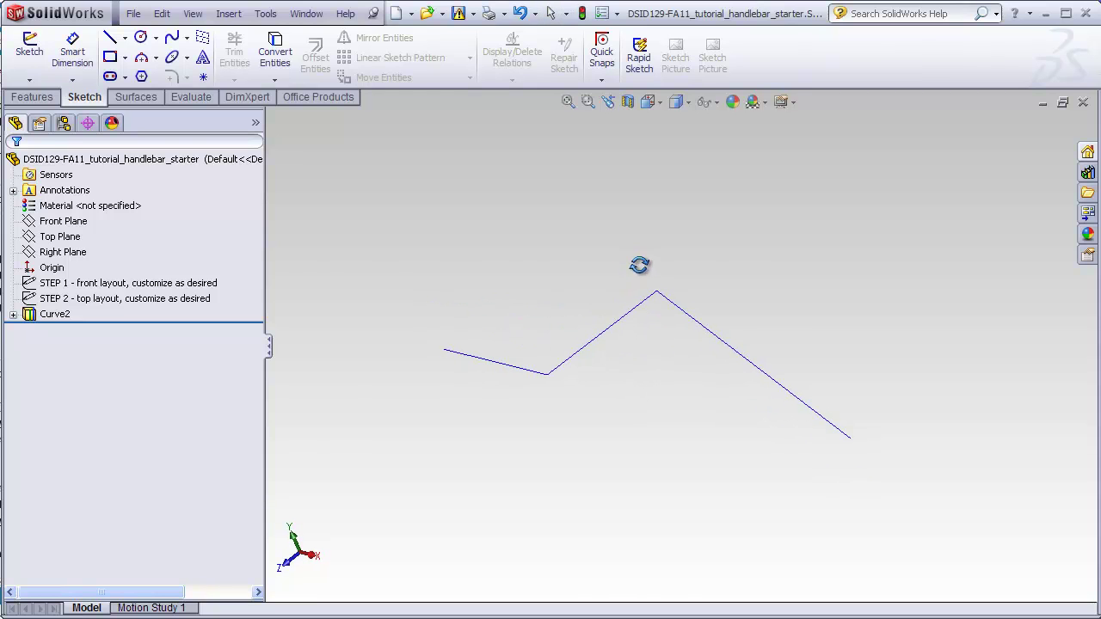
- Start 3DSketch1 from the Sketch dropdown and orbit the view around the Curve2 path
click(30, 80)
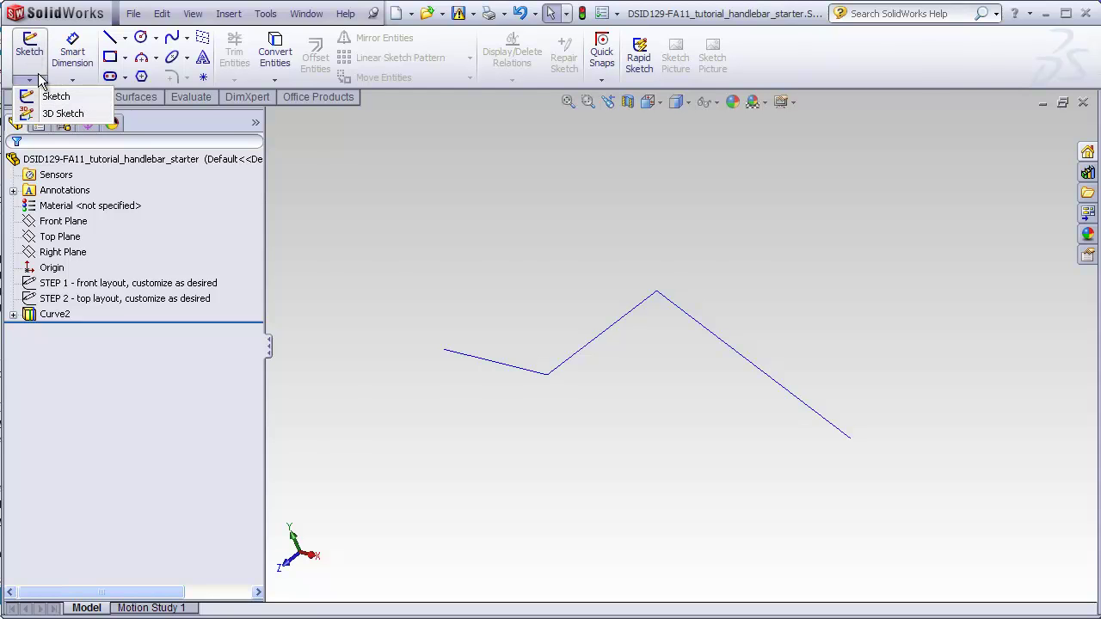
click(62, 114)
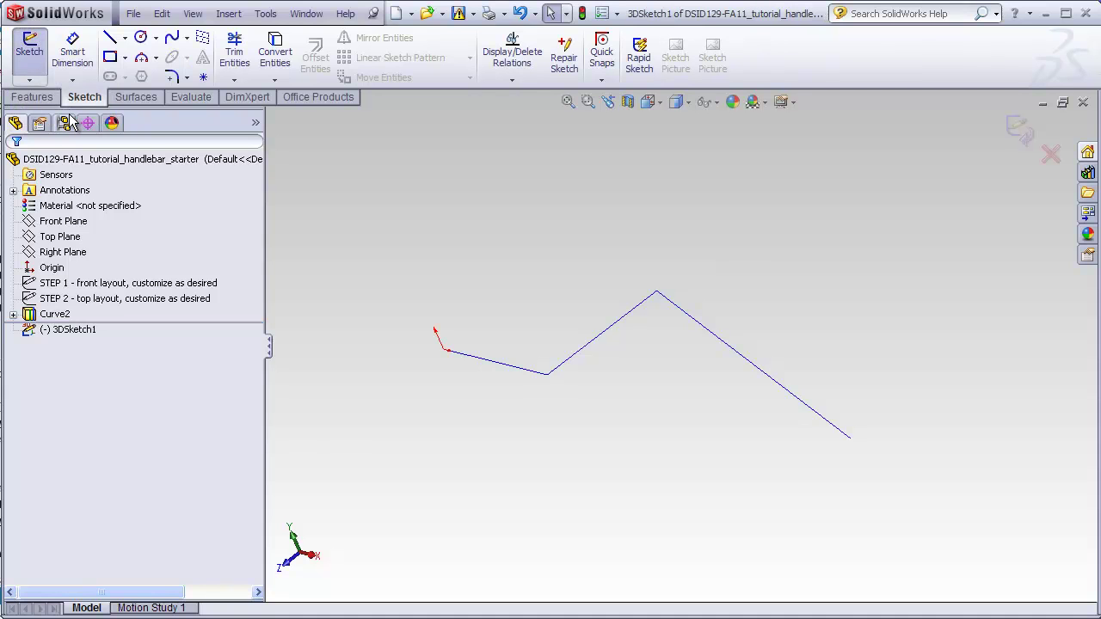
mouse_move(390, 245)
middle_down()
mouse_move(418, 236)
mouse_move(381, 221)
mouse_move(406, 236)
middle_up()
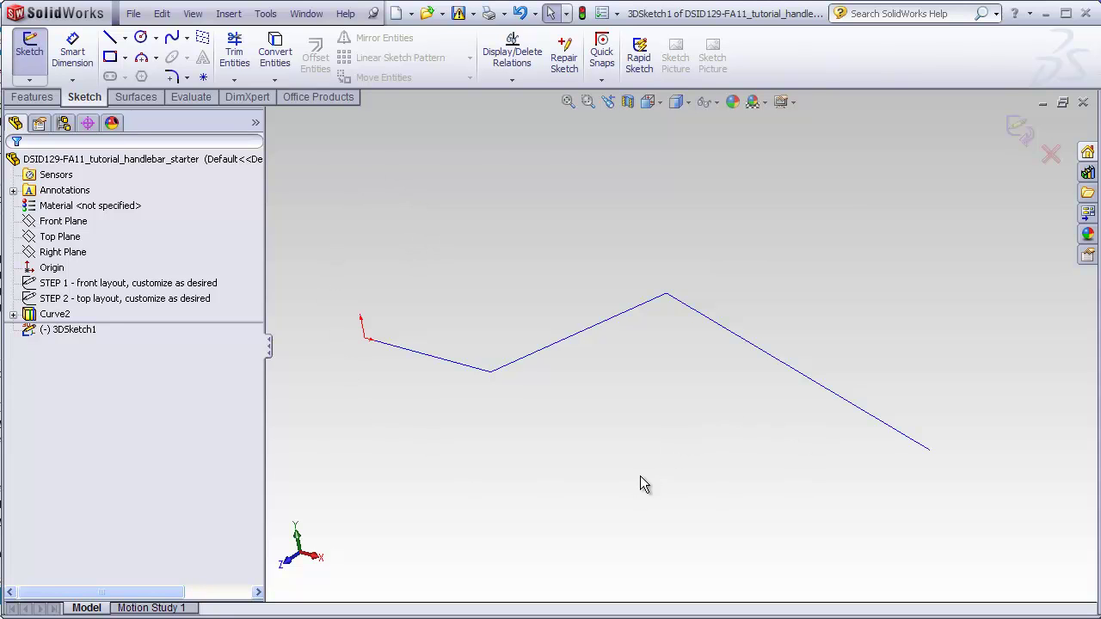
mouse_move(640, 478)
middle_down()
mouse_move(637, 450)
mouse_move(610, 457)
mouse_move(633, 479)
middle_up()
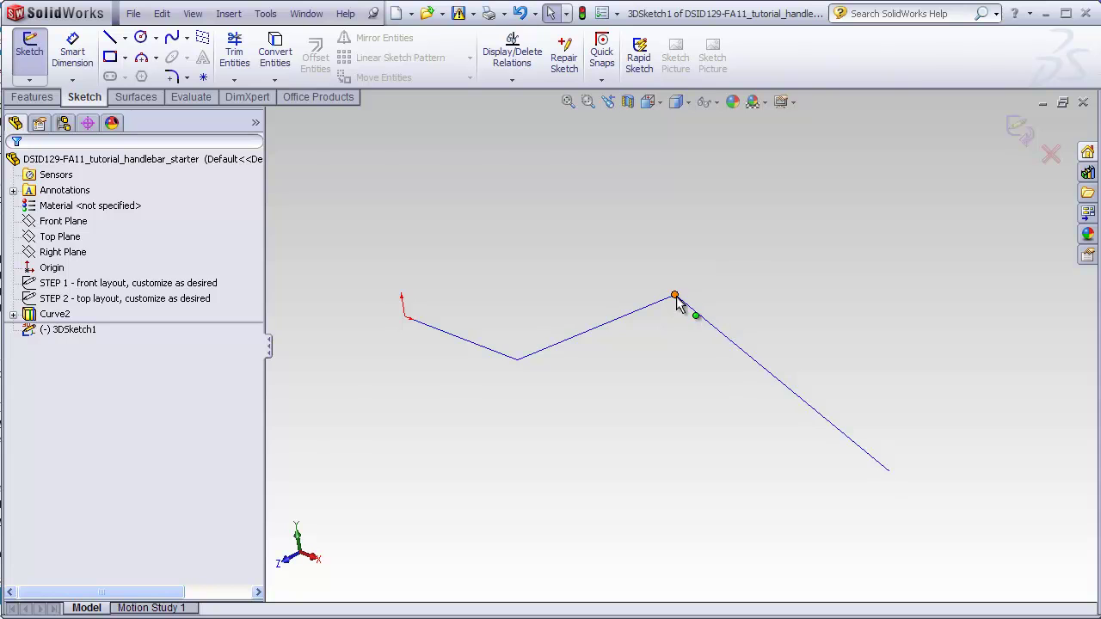
mouse_move(588, 246)
middle_down()
mouse_move(580, 334)
mouse_move(568, 329)
mouse_move(573, 256)
mouse_move(599, 223)
mouse_move(572, 235)
mouse_move(577, 243)
middle_up()
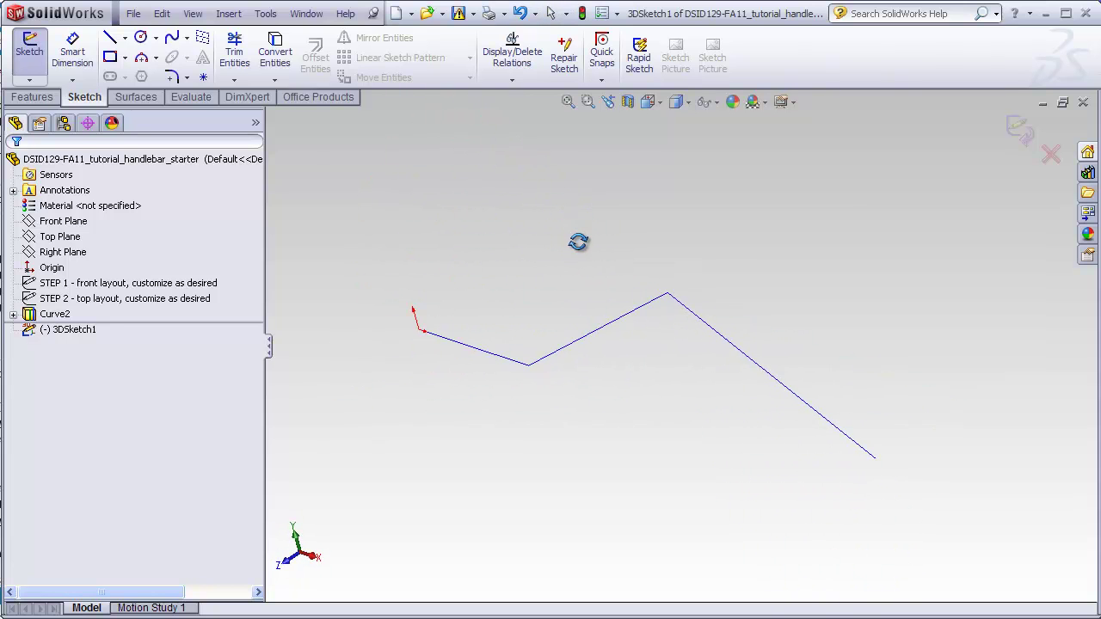
mouse_move(392, 426)
middle_down()
mouse_move(361, 435)
mouse_move(369, 416)
mouse_move(357, 430)
middle_up()
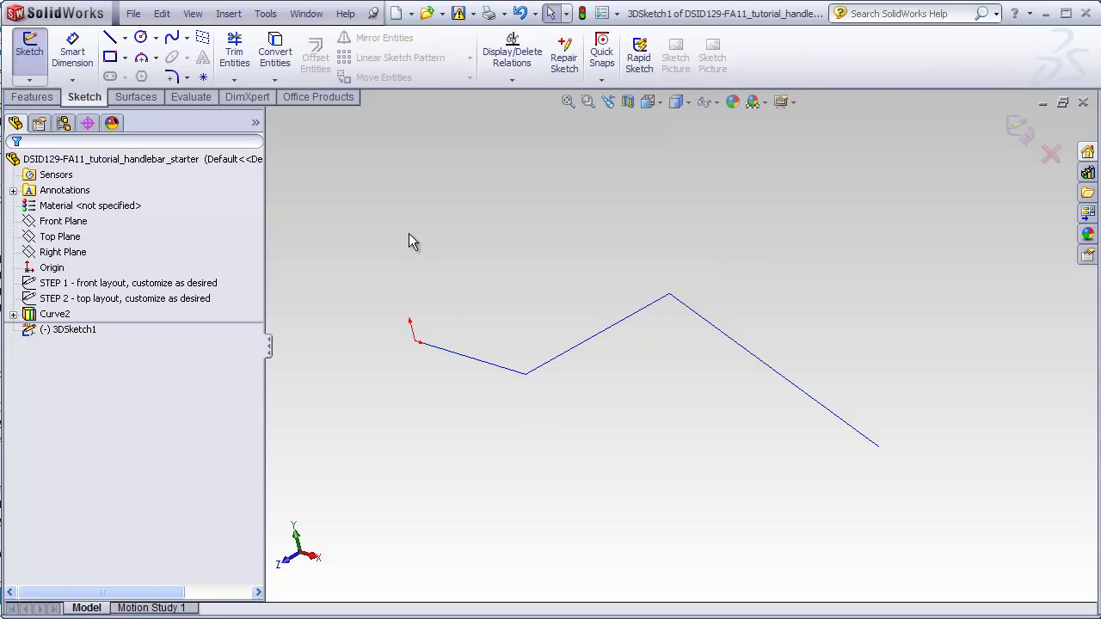
middle_drag(408, 242, 348, 342)
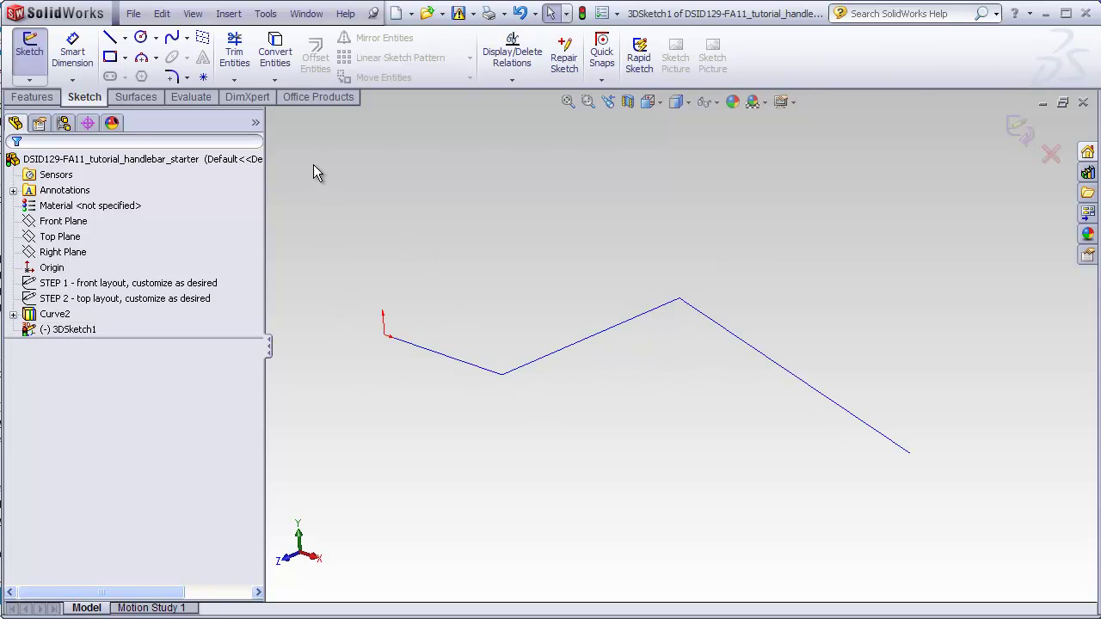
- Convert Curve2's three line segments into 3DSketch1 with Convert Entities
click(275, 57)
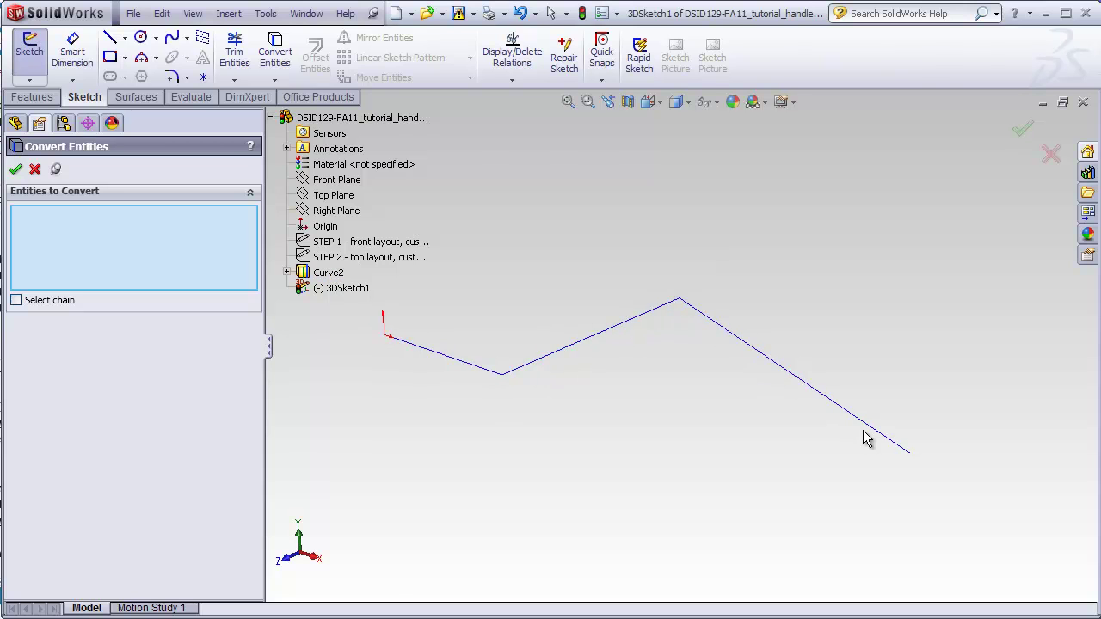
click(331, 273)
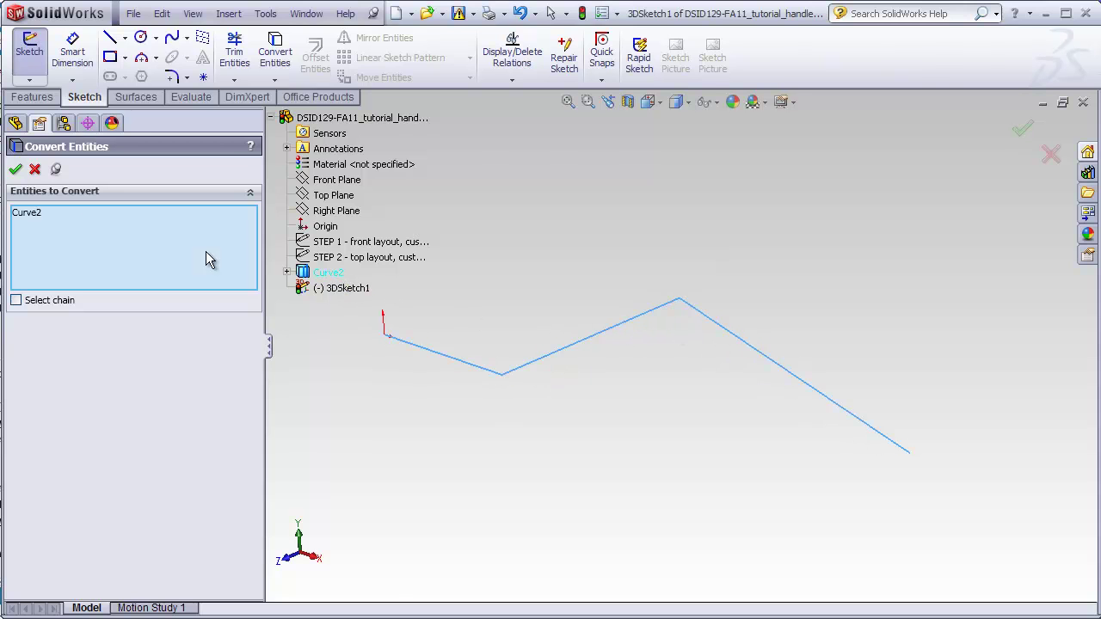
click(15, 170)
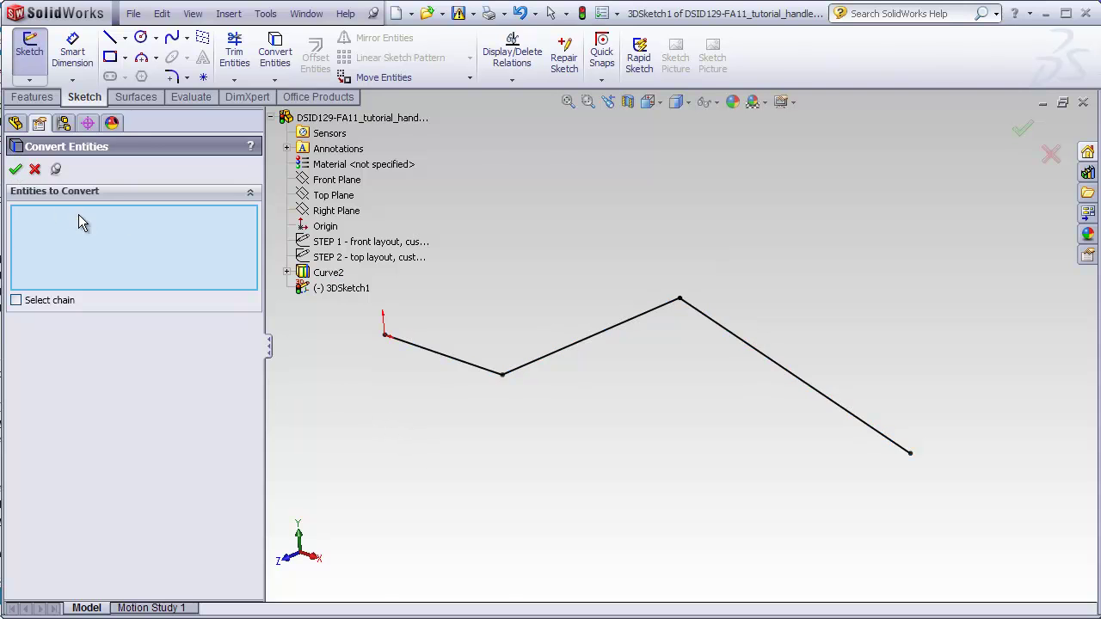
click(16, 171)
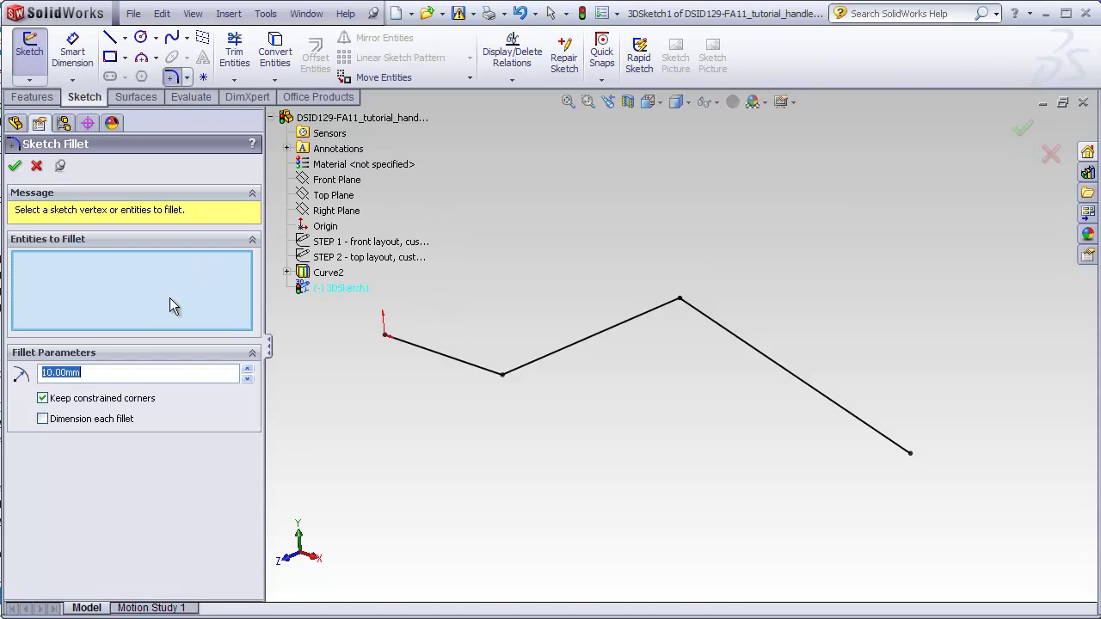
- Fillet the lower middle and top bends of the path with 70 mm radius
text(70)
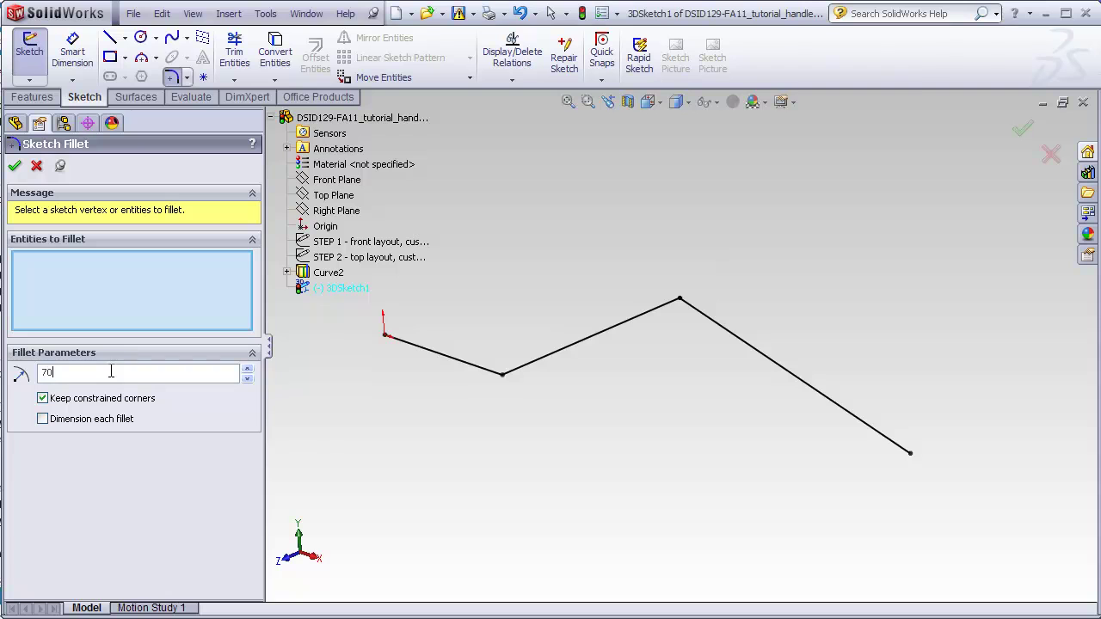
click(503, 376)
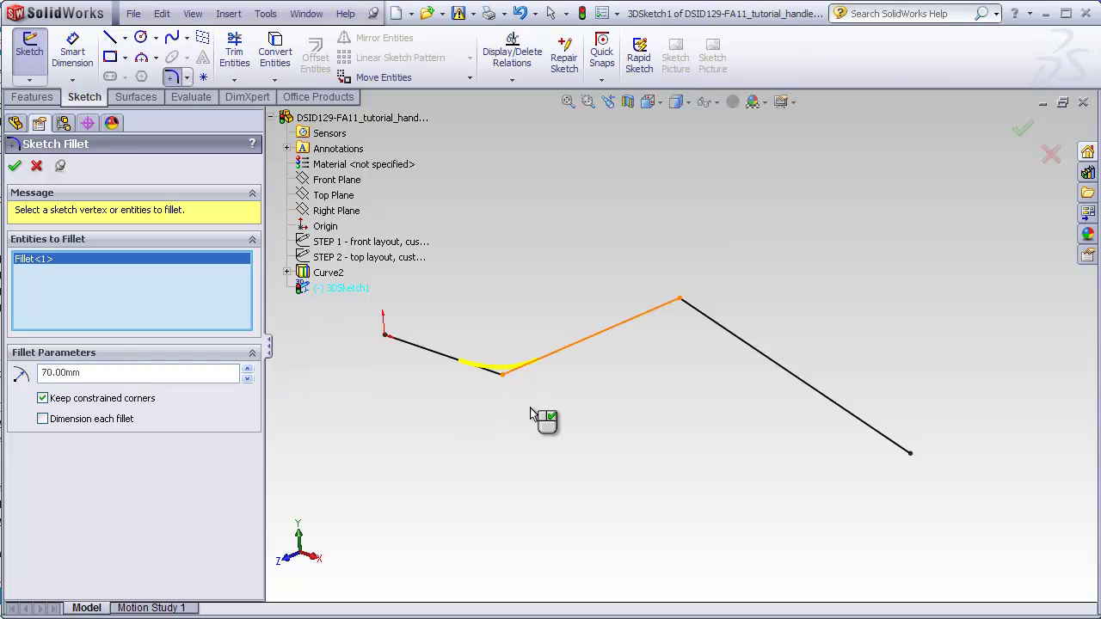
click(680, 300)
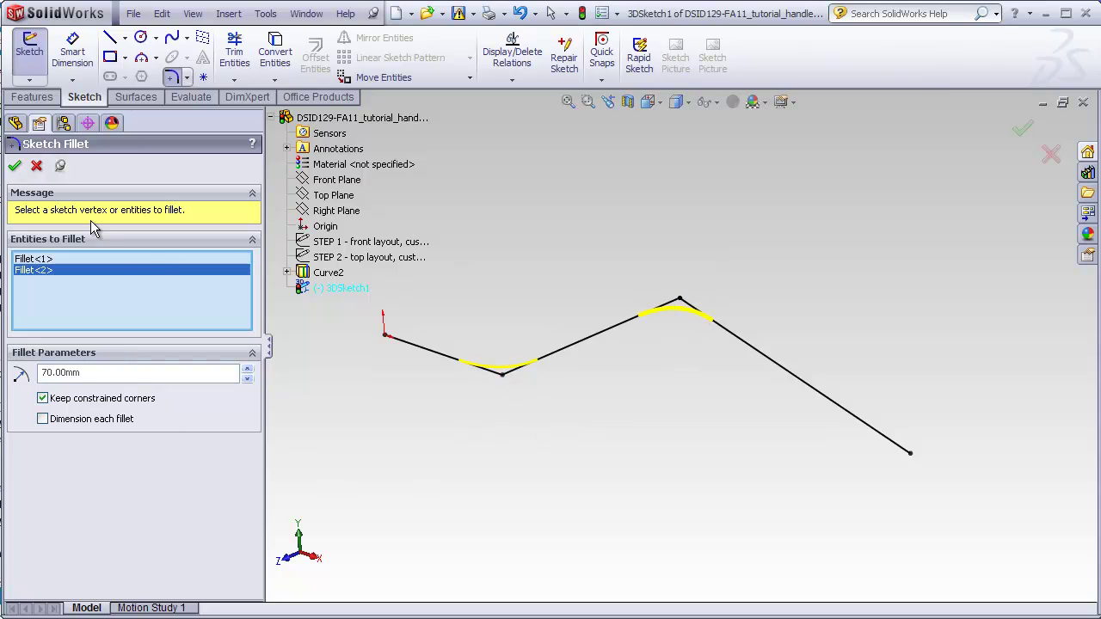
click(15, 167)
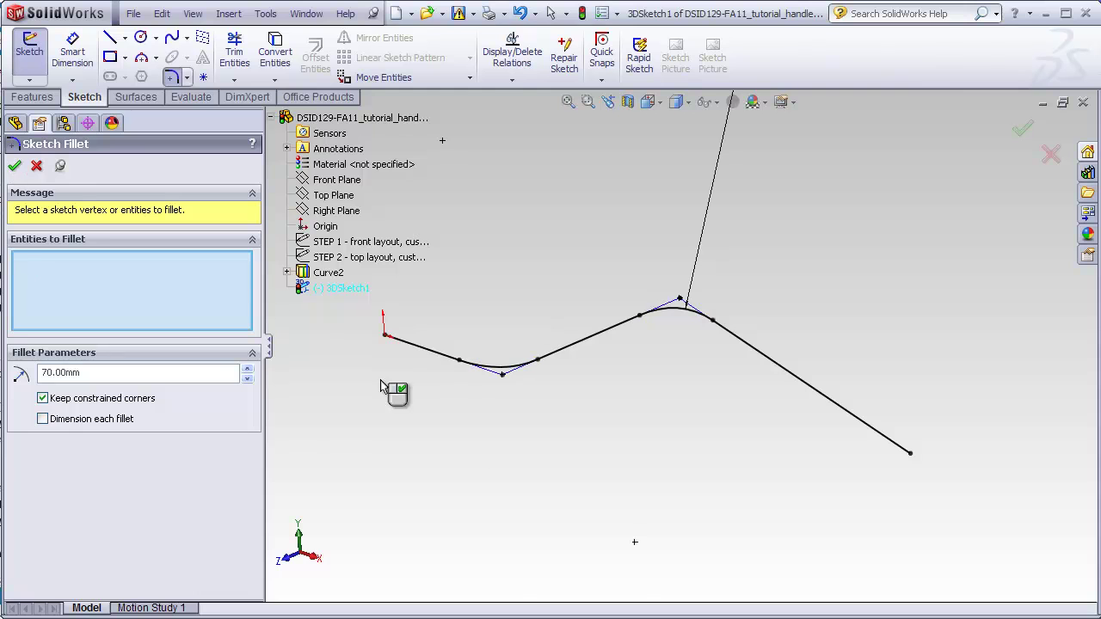
click(15, 166)
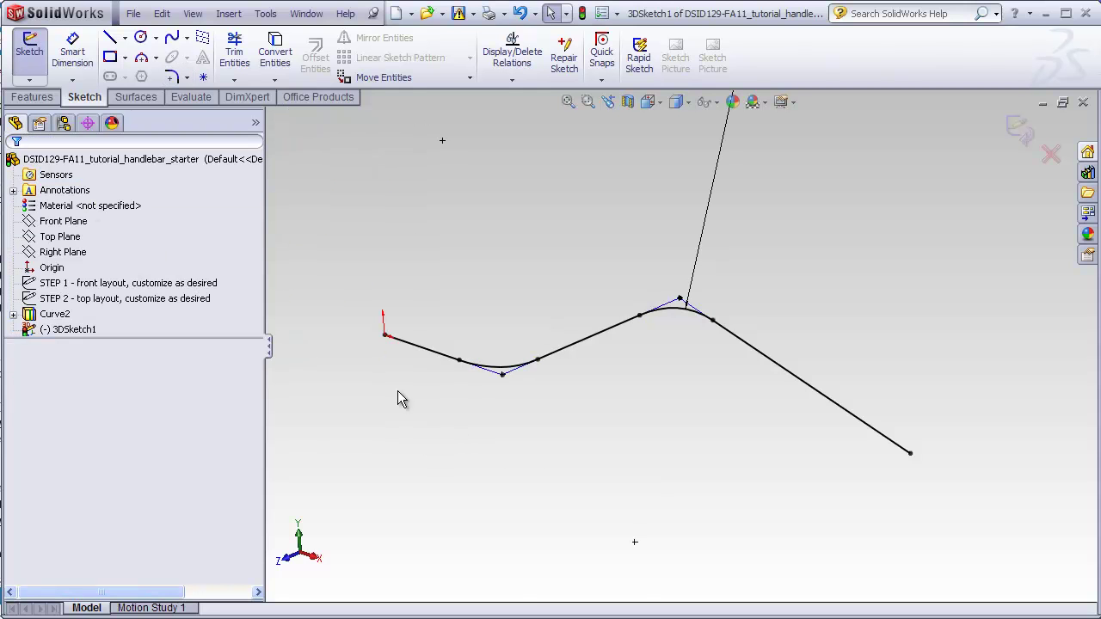
- View the filleted path straight down from the Top orientation
click(647, 101)
click(667, 117)
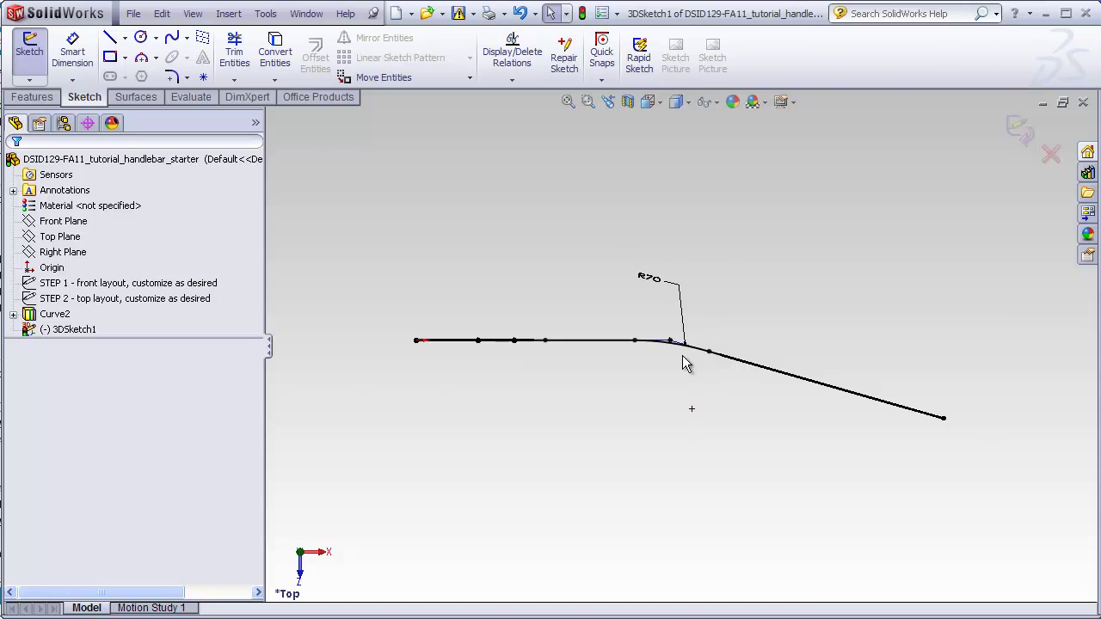
scroll(681, 356, down, 8)
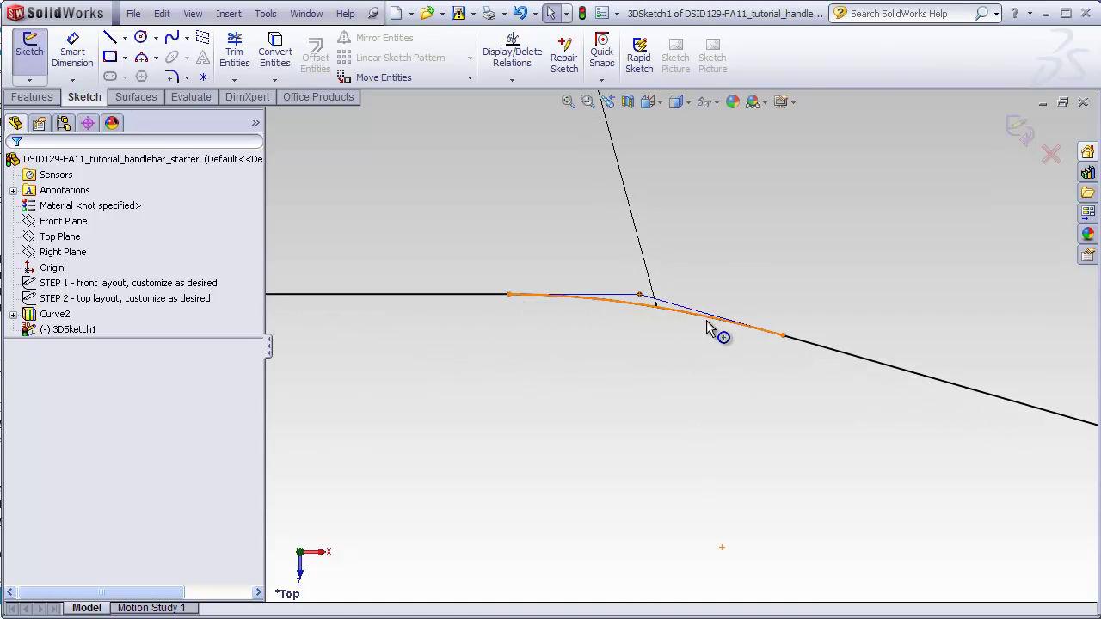
- View the 3D handlebar path from the bottom, then from the front standard orientation
scroll(556, 321, up, 5)
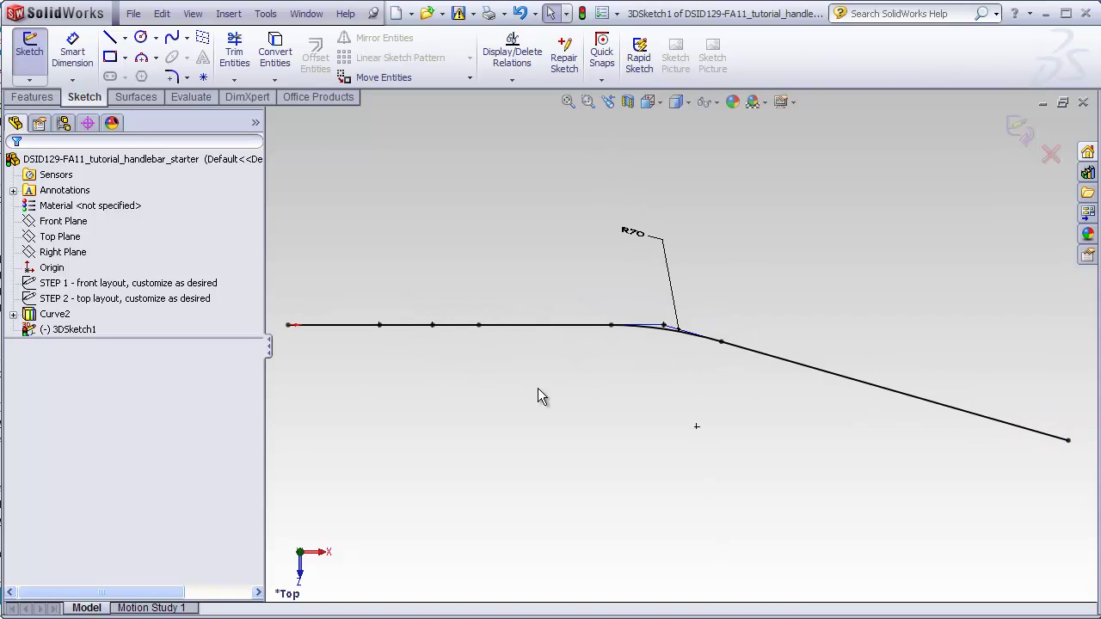
click(648, 102)
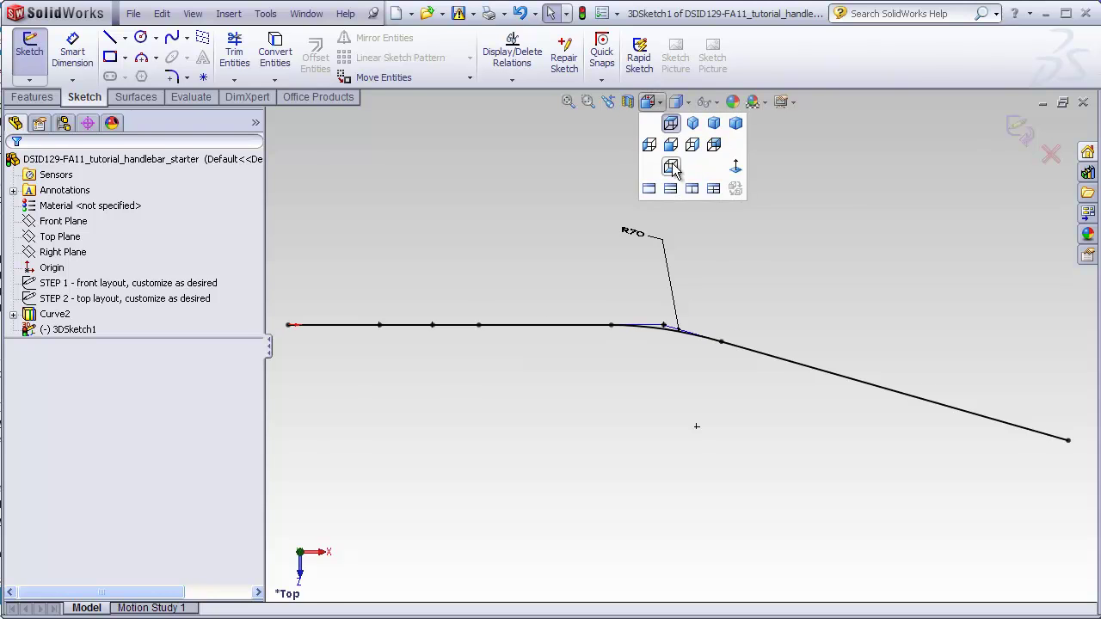
click(669, 177)
click(649, 101)
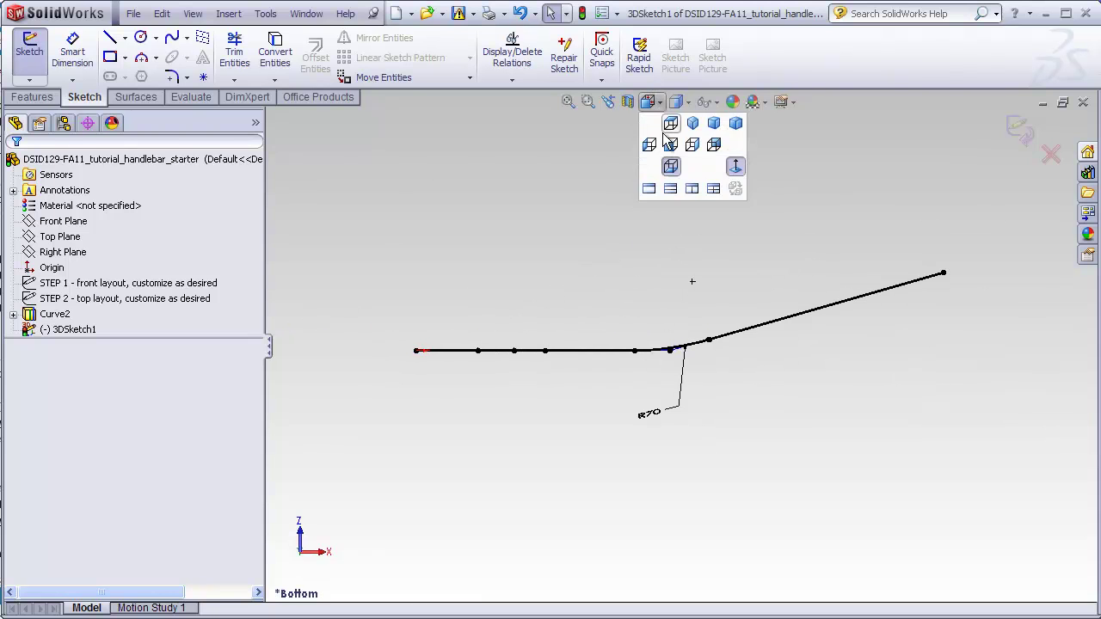
click(672, 150)
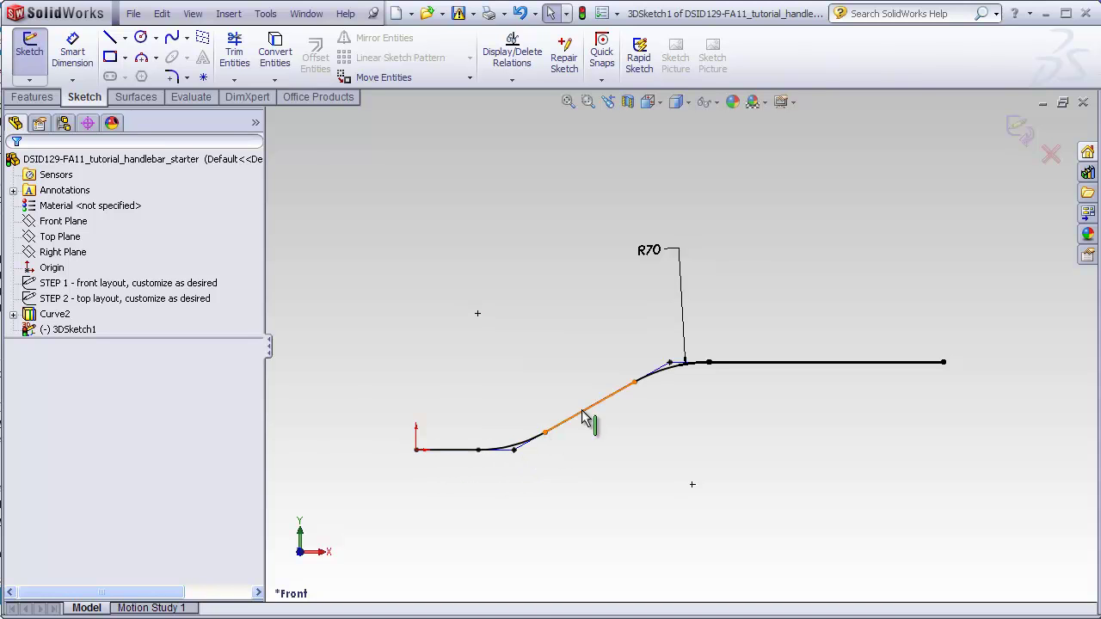
- Orbit around the filleted path to check the bends, then exit 3DSketch1
scroll(658, 382, down, 2)
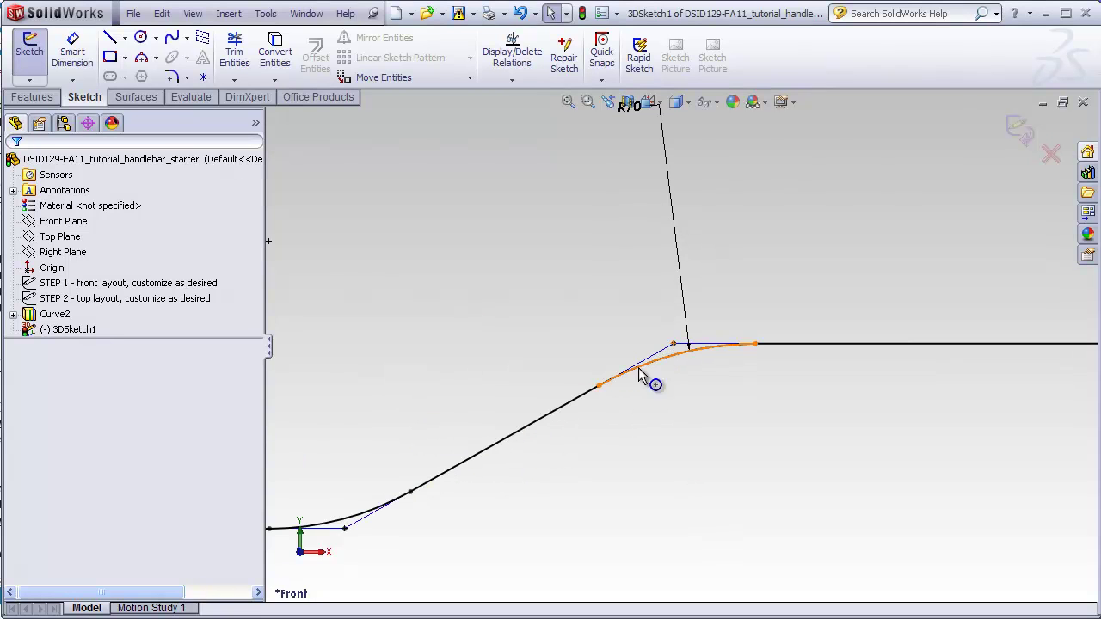
scroll(643, 378, up, 2)
mouse_move(643, 378)
middle_down()
mouse_move(610, 413)
mouse_move(685, 379)
mouse_move(639, 381)
mouse_move(641, 353)
middle_up()
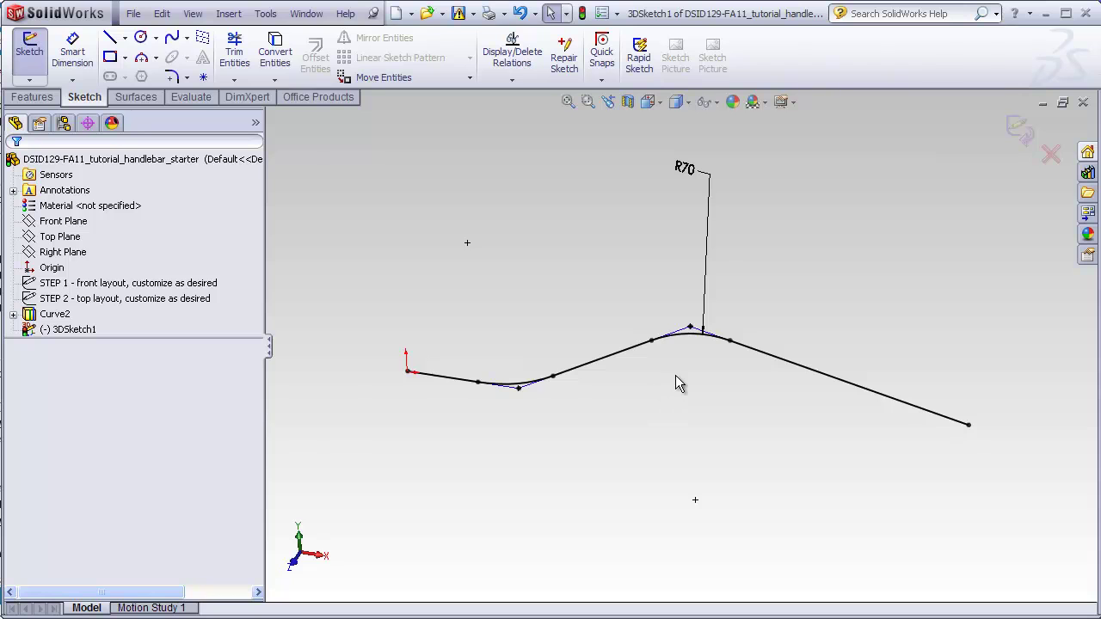
scroll(667, 359, down, 1)
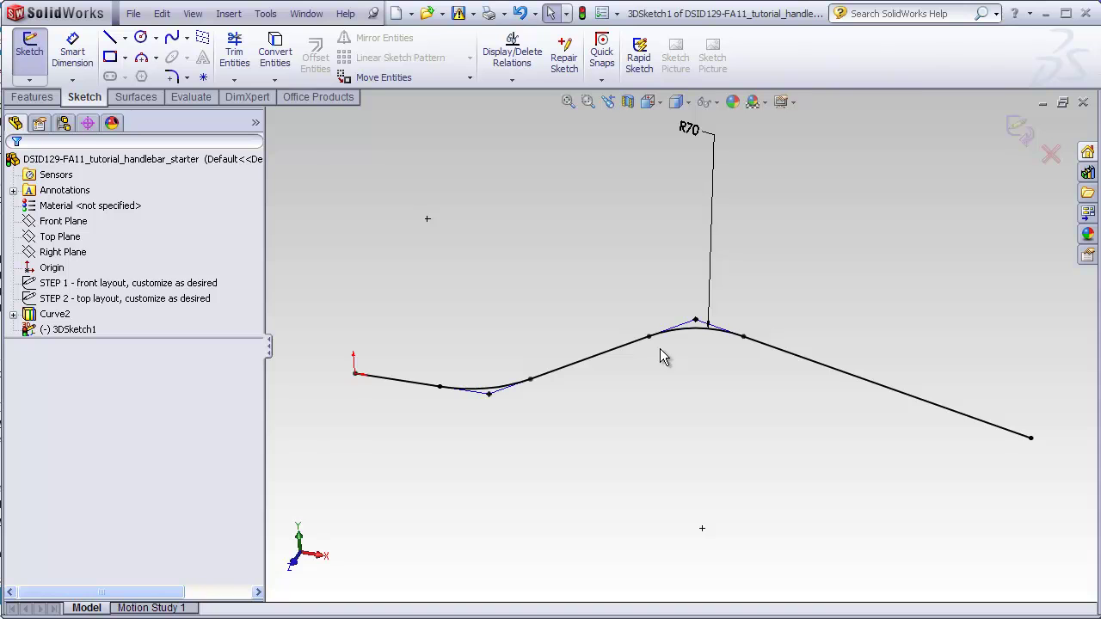
mouse_move(684, 348)
middle_down()
mouse_move(622, 344)
mouse_move(684, 347)
middle_up()
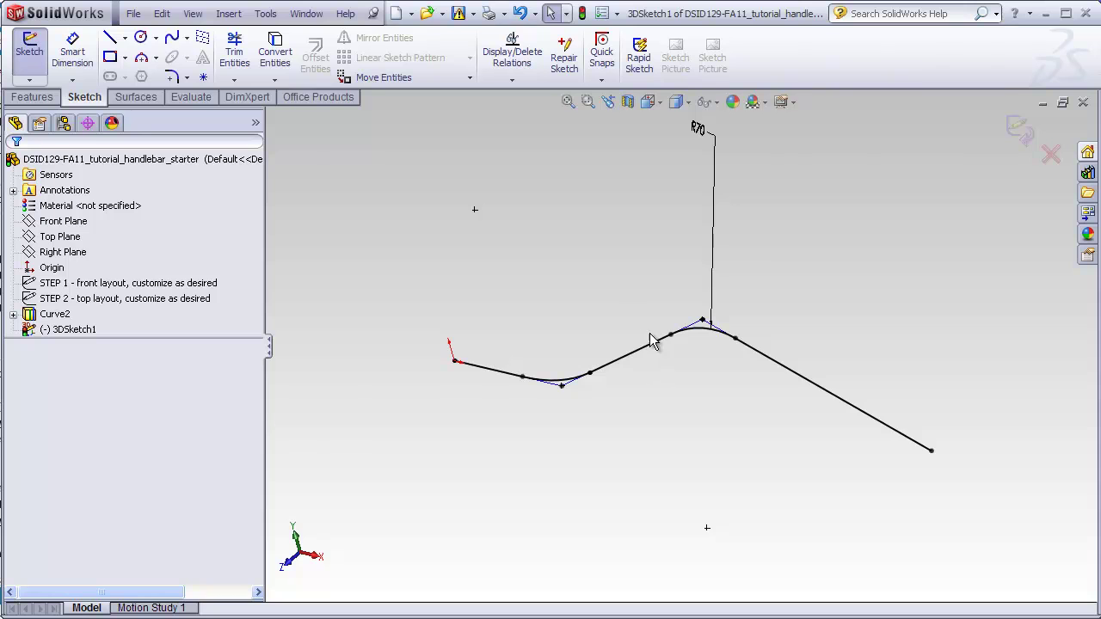
mouse_move(651, 339)
middle_down()
mouse_move(644, 326)
mouse_move(632, 400)
mouse_move(617, 361)
mouse_move(626, 360)
middle_up()
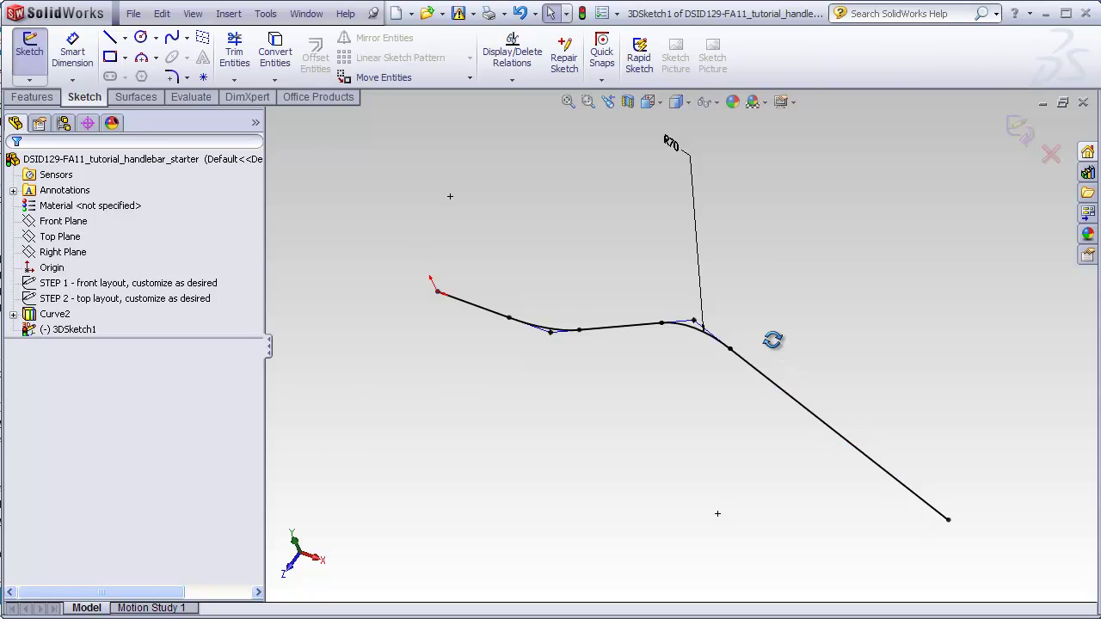
middle_drag(773, 339, 774, 320)
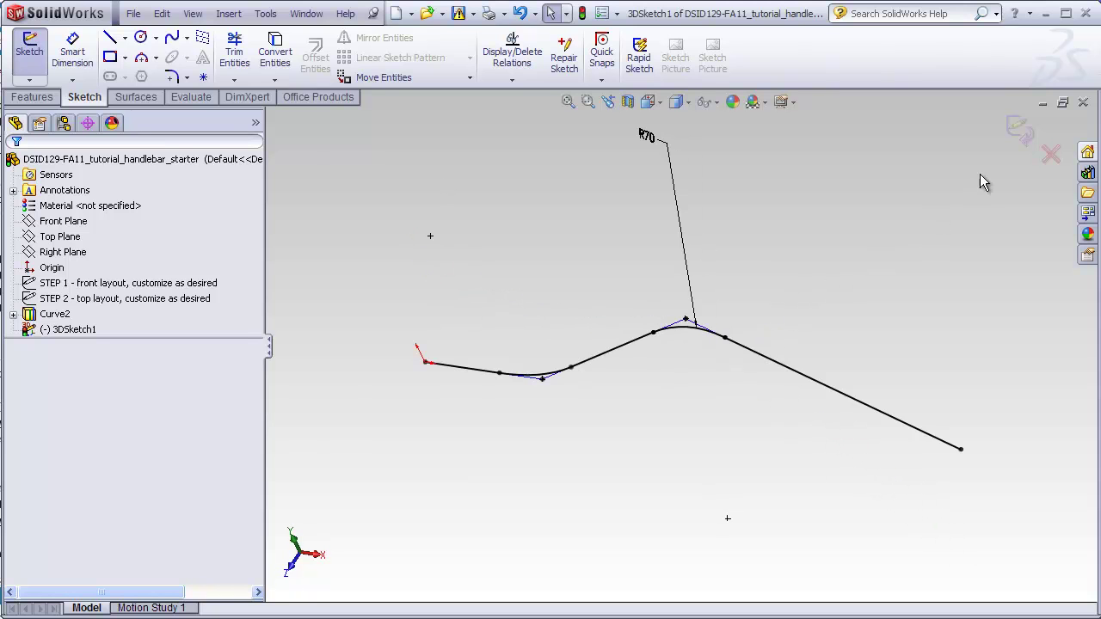
click(1021, 130)
- Expand Curve2 in the FeatureManager tree to show Sketch4 and Sketch3 while orbiting the path
mouse_move(436, 446)
middle_down()
mouse_move(438, 418)
mouse_move(437, 454)
middle_up()
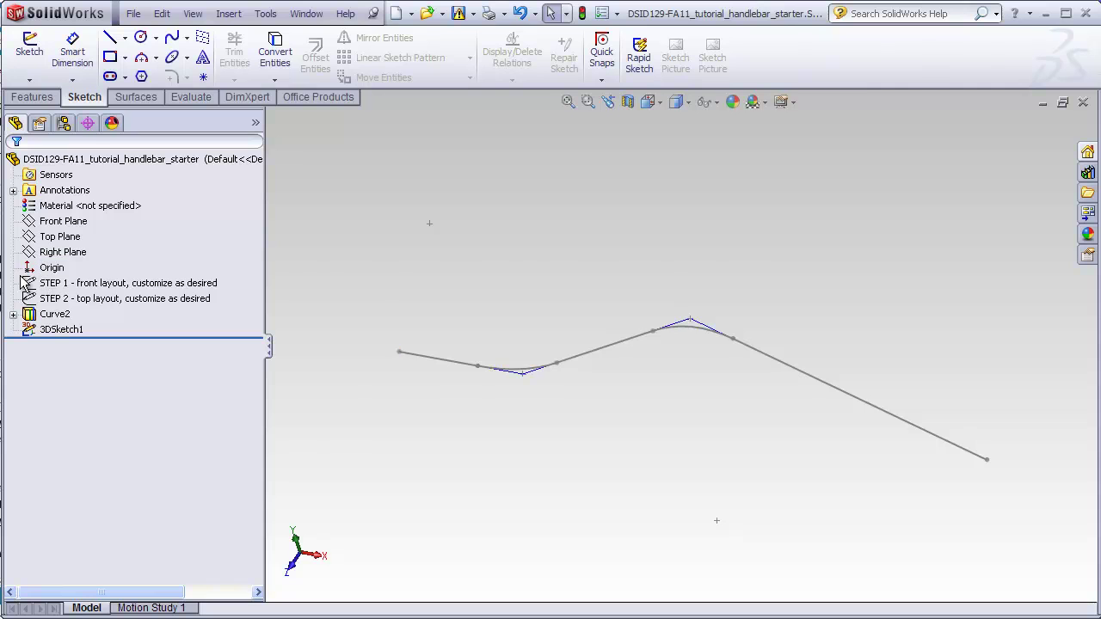
click(13, 314)
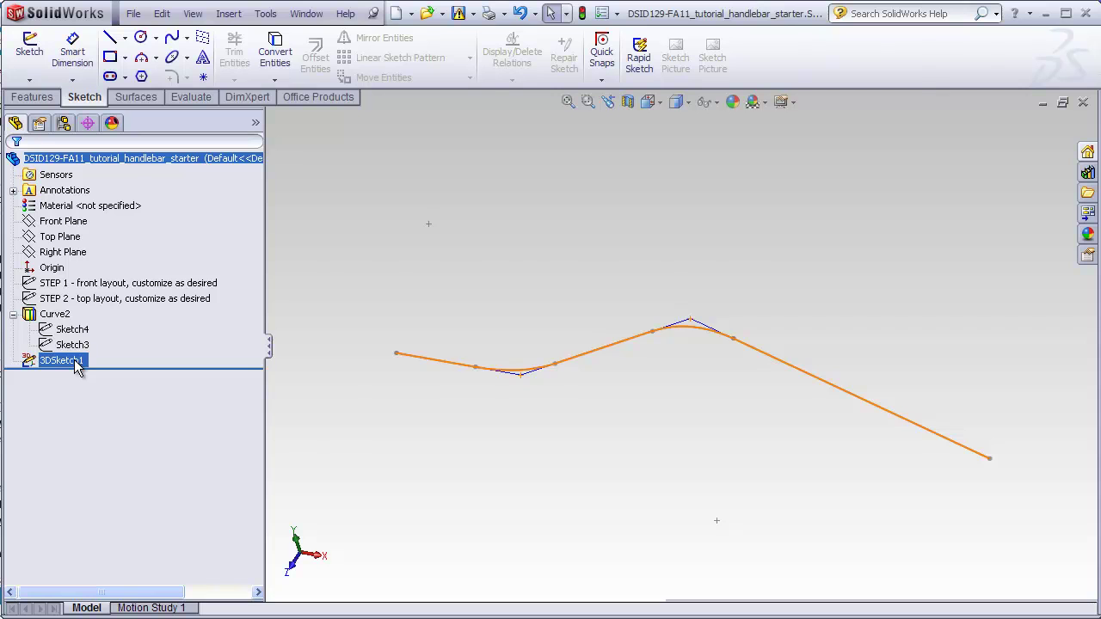
right_click(56, 316)
click(302, 338)
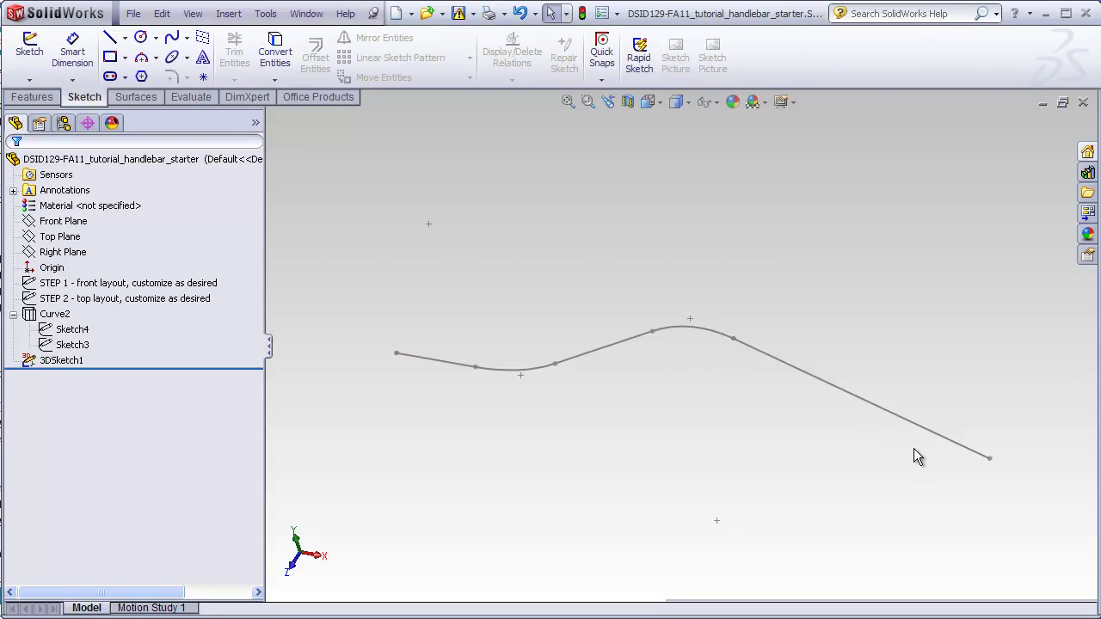
mouse_move(533, 448)
middle_down()
mouse_move(524, 433)
mouse_move(502, 456)
mouse_move(516, 455)
middle_up()
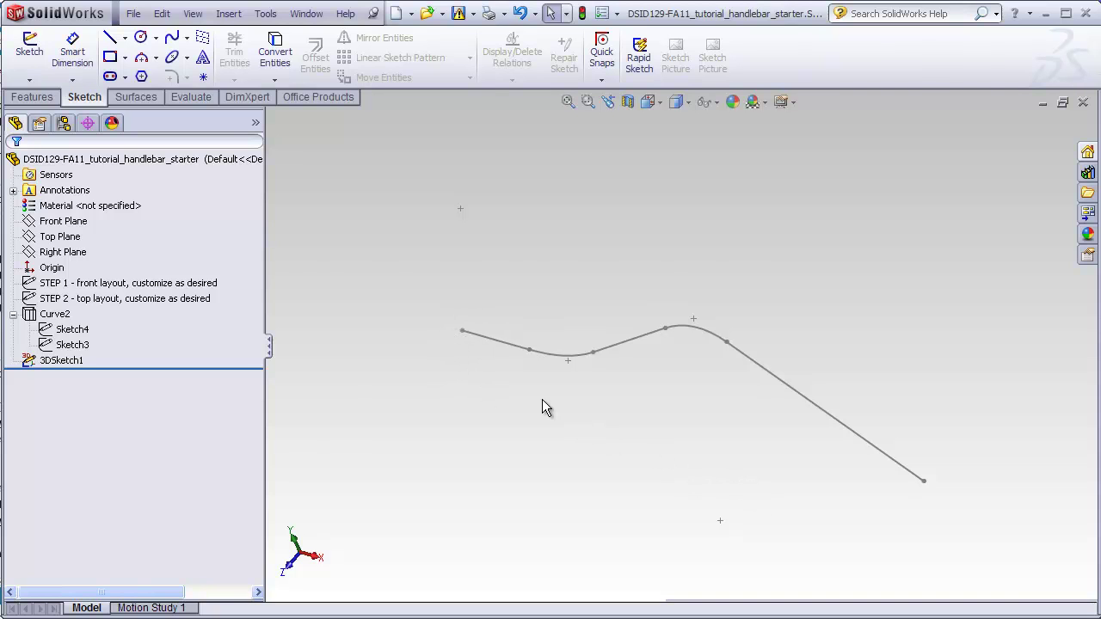
mouse_move(454, 432)
middle_down()
mouse_move(474, 393)
mouse_move(465, 430)
mouse_move(471, 408)
middle_up()
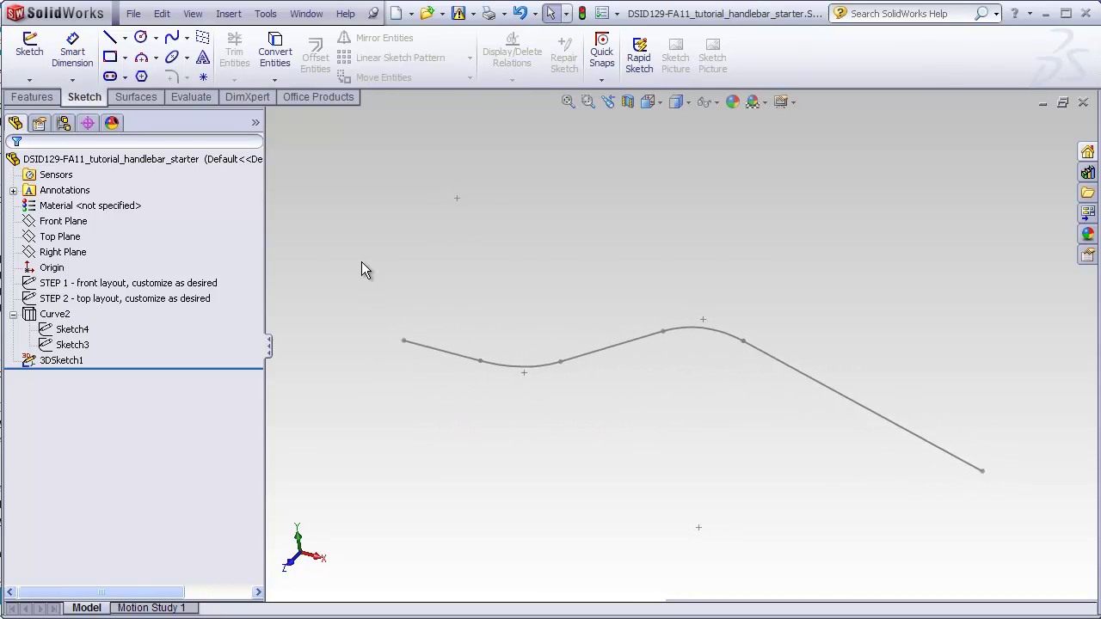
- Start a new sketch on the Right Plane
click(61, 237)
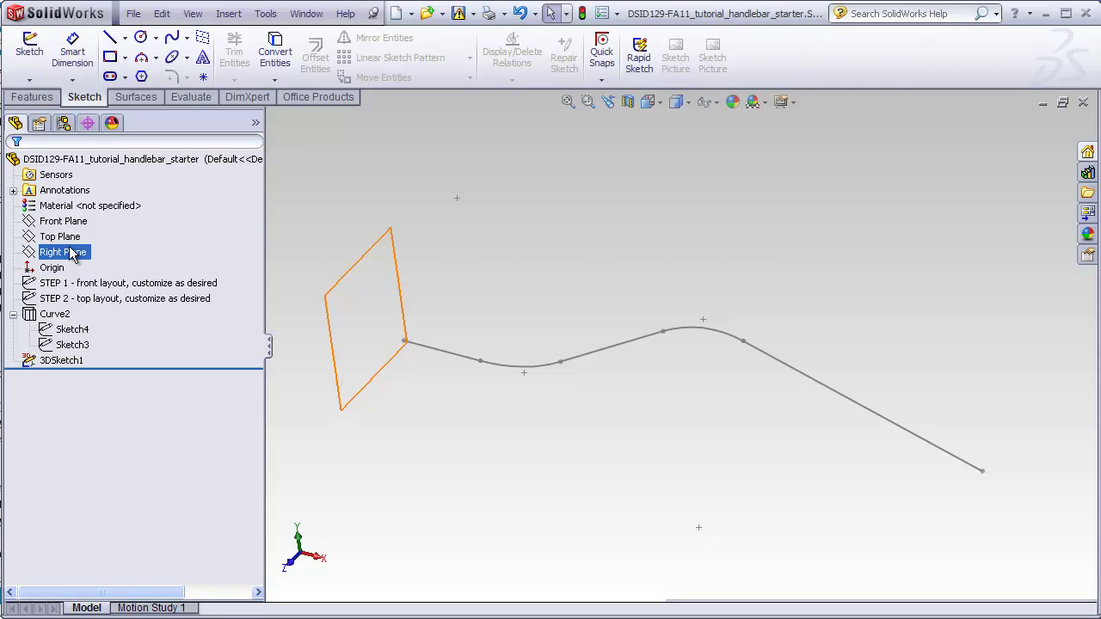
ctrl+click(86, 250)
click(86, 250)
click(29, 52)
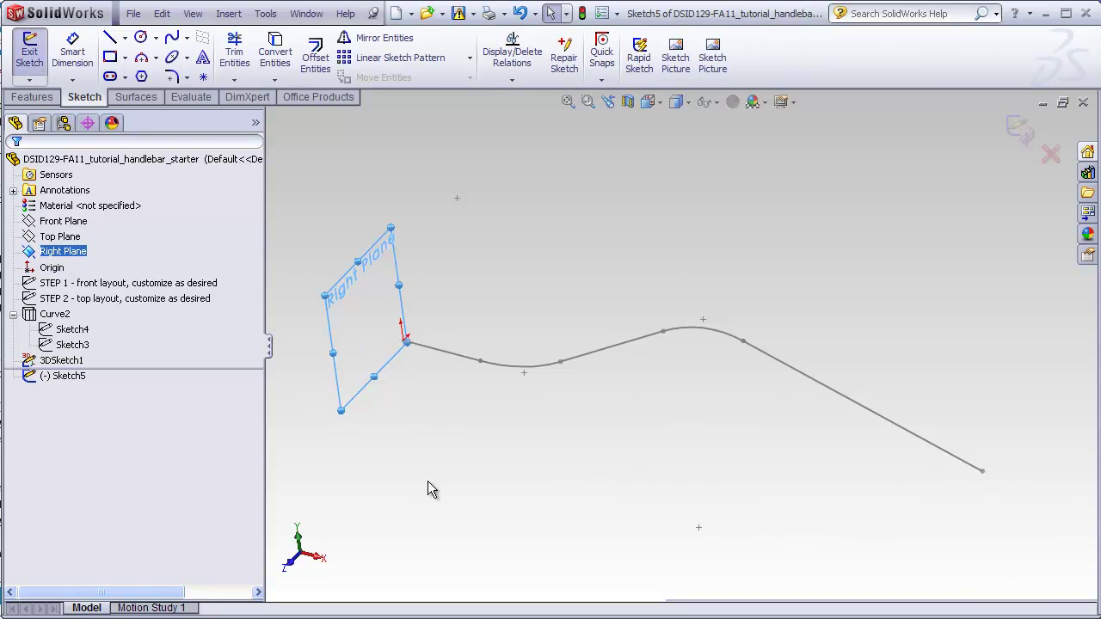
mouse_move(474, 509)
middle_down()
mouse_move(467, 462)
mouse_move(457, 487)
middle_up()
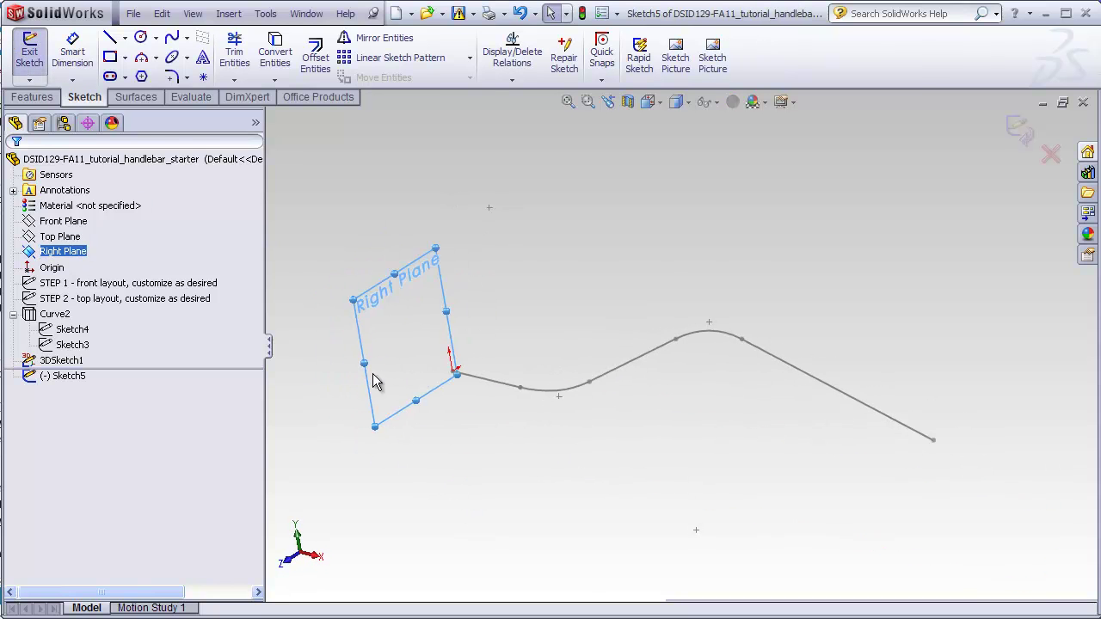
- Draw a circle centred above the start of the handlebar path
click(140, 37)
scroll(484, 356, down, 4)
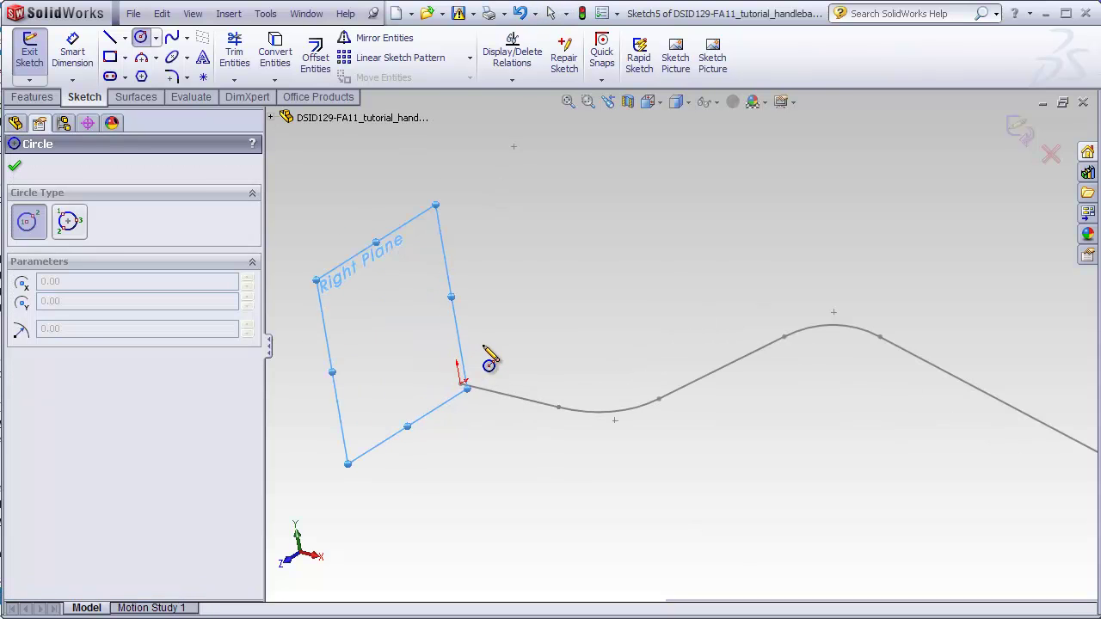
scroll(487, 361, down, 1)
click(549, 267)
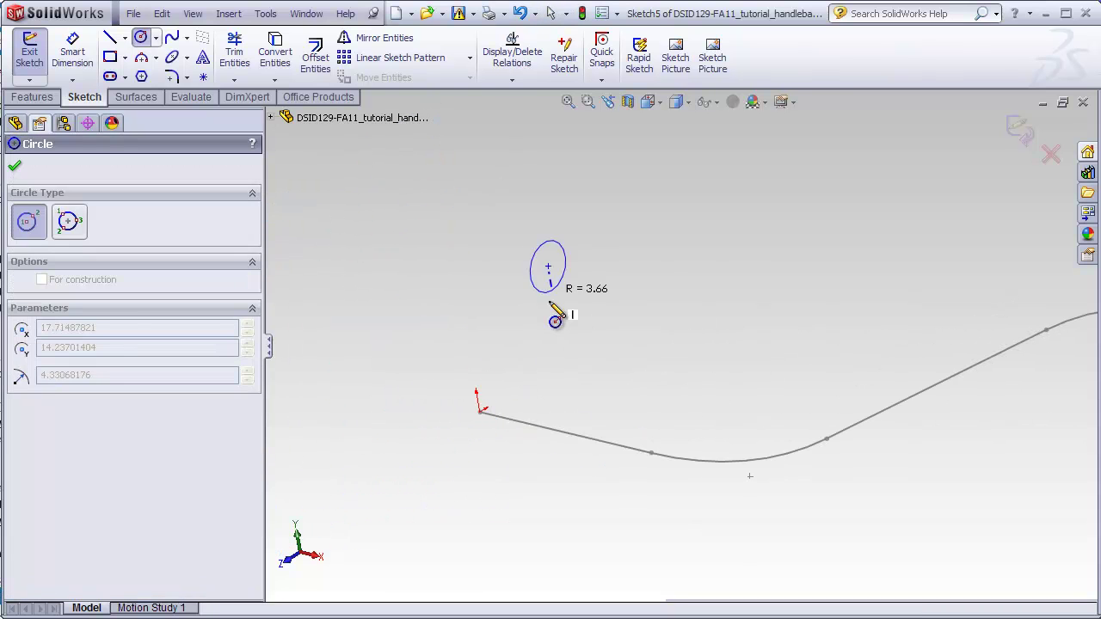
click(549, 349)
key(Escape)
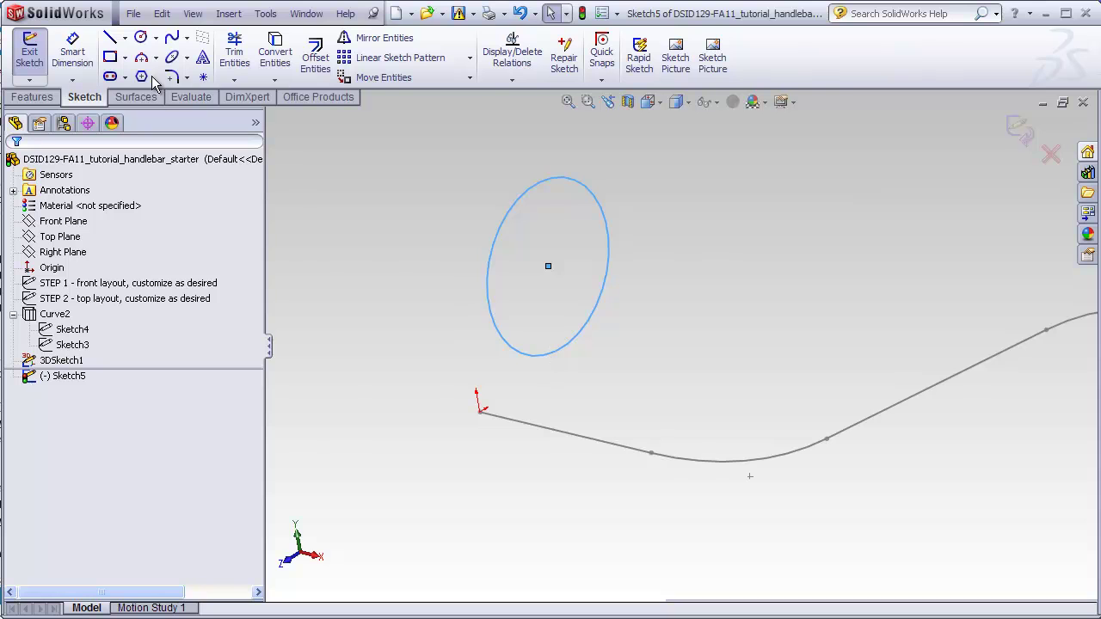
- Dimension the circle's diameter to 25 mm and select the circle
click(62, 57)
click(608, 291)
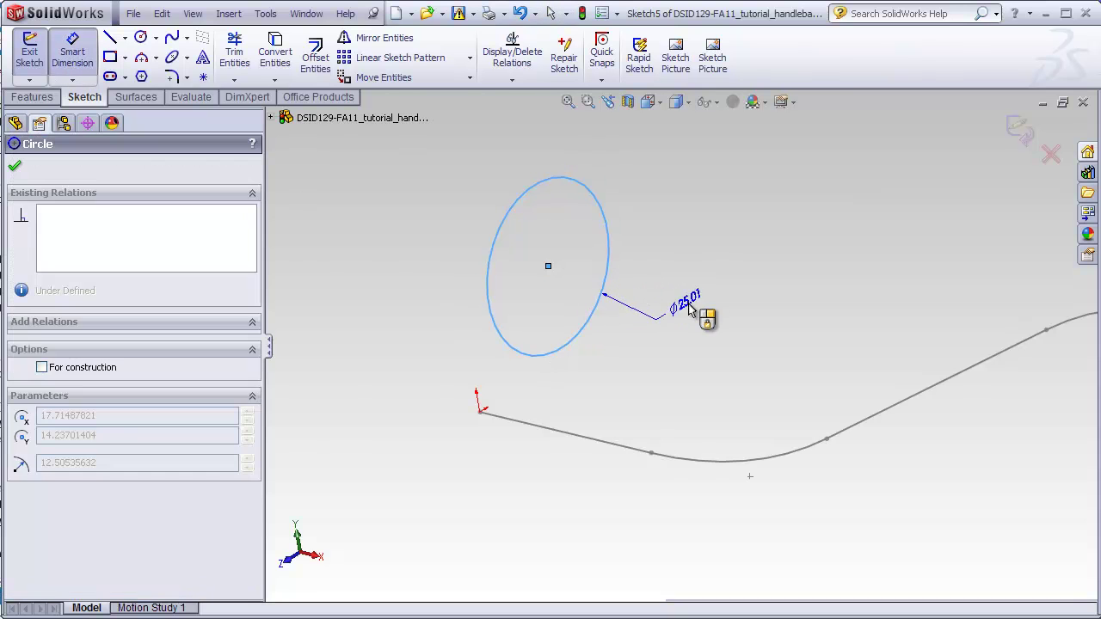
click(697, 310)
text(25)
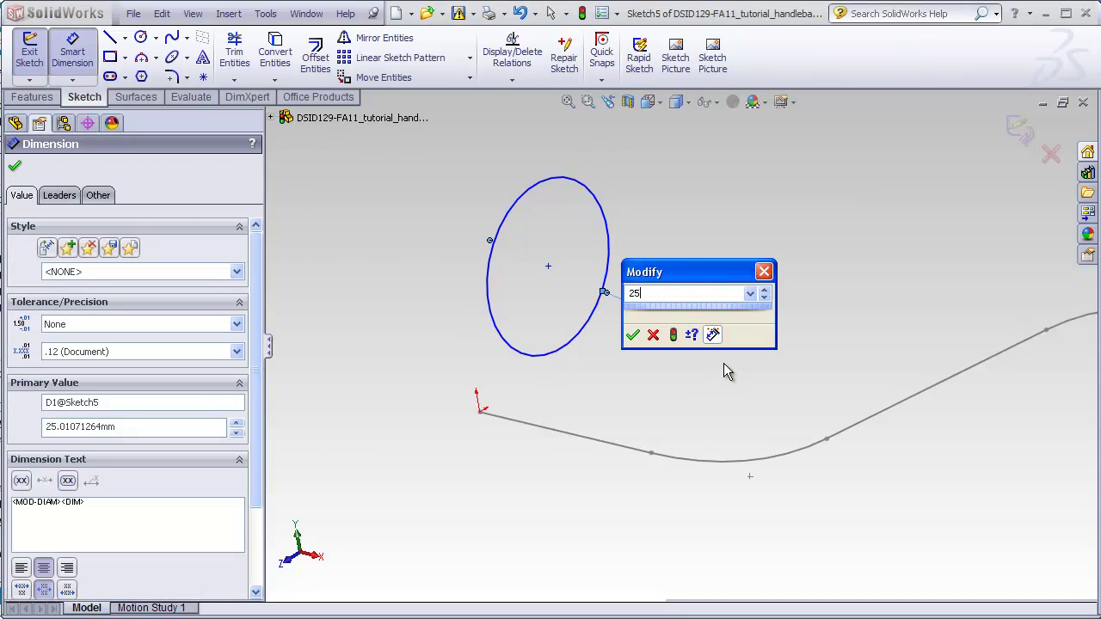
key(Return)
key(Escape)
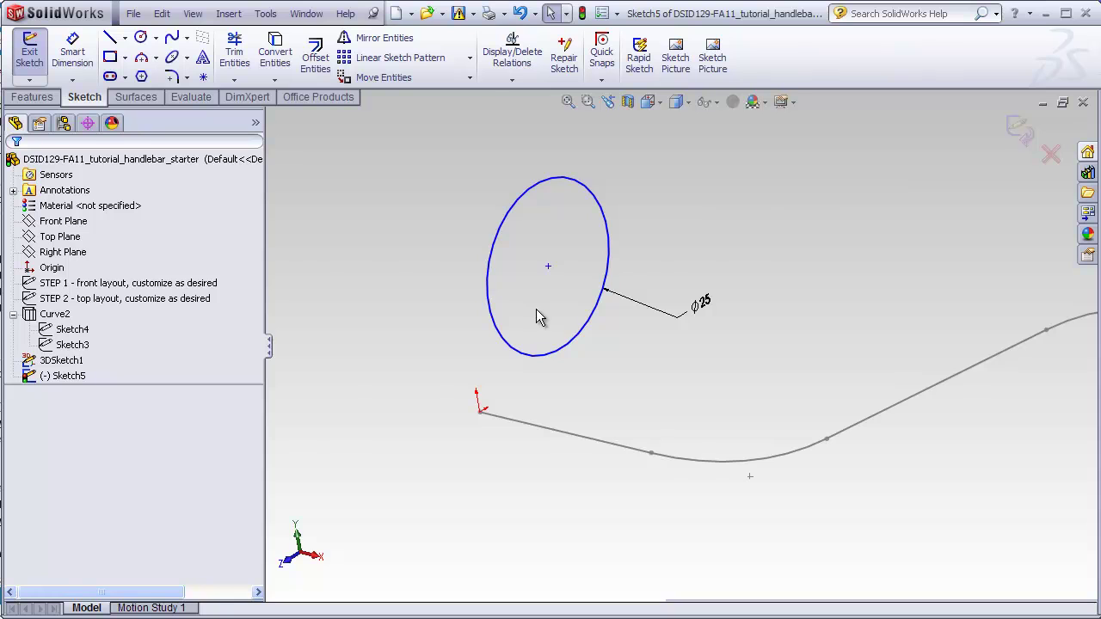
click(607, 214)
- Offset the Ø25 circle by 1.5 mm with Reverse checked, then fit the view
click(316, 62)
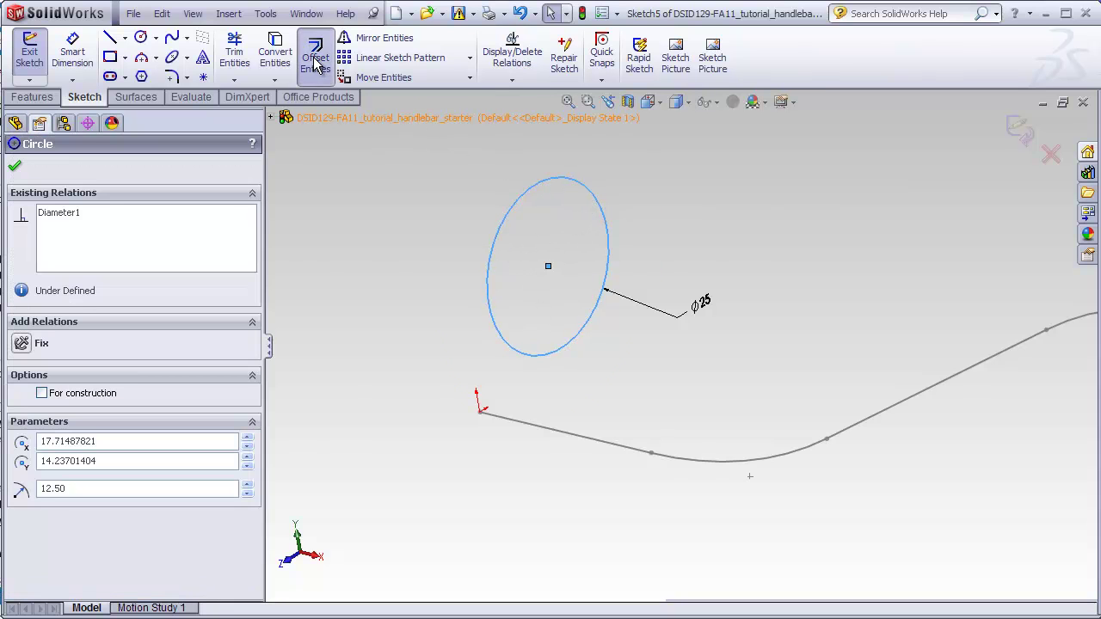
text(1.5)
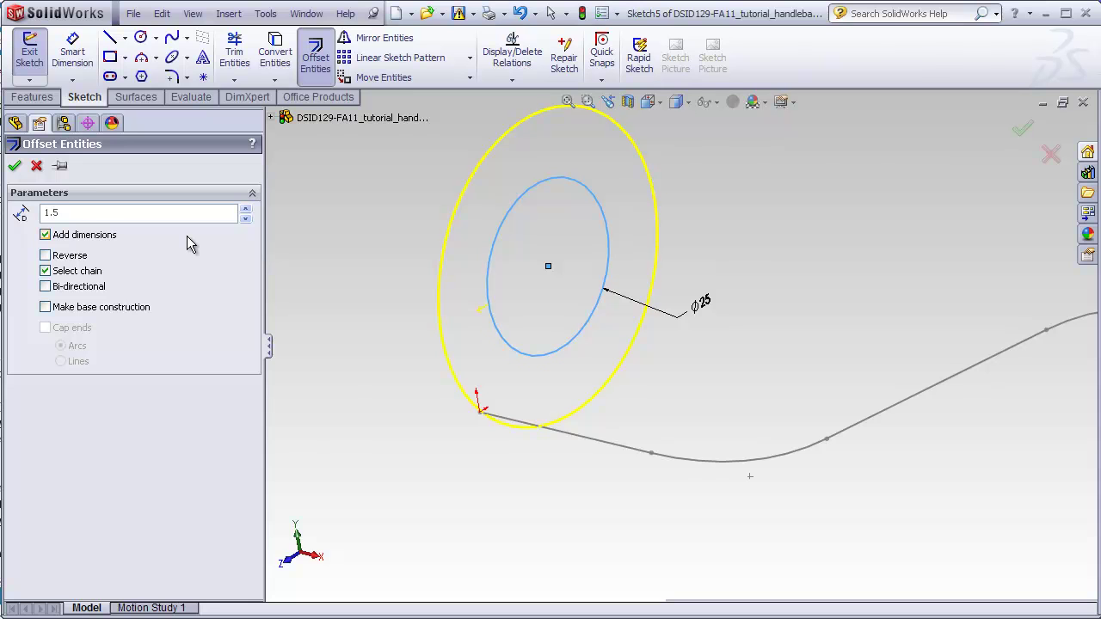
key(Return)
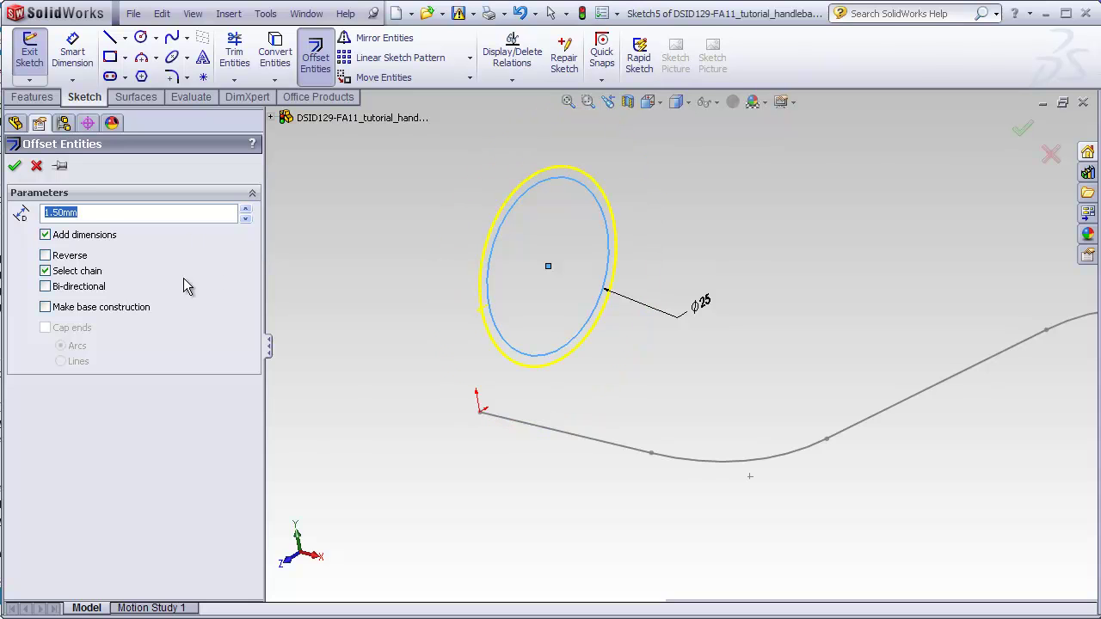
click(58, 258)
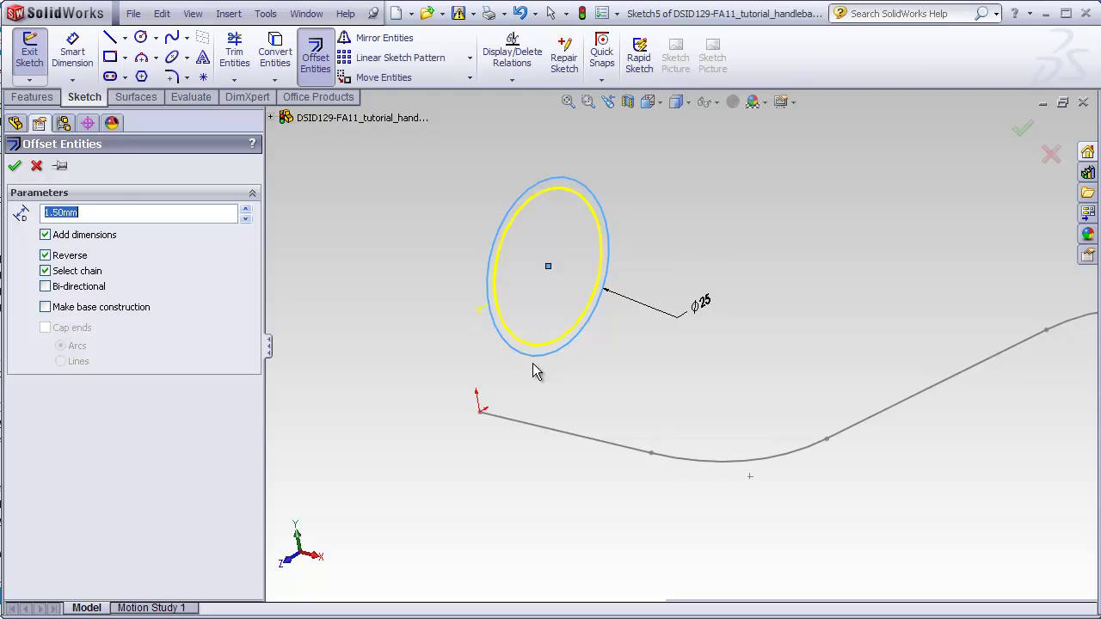
click(13, 165)
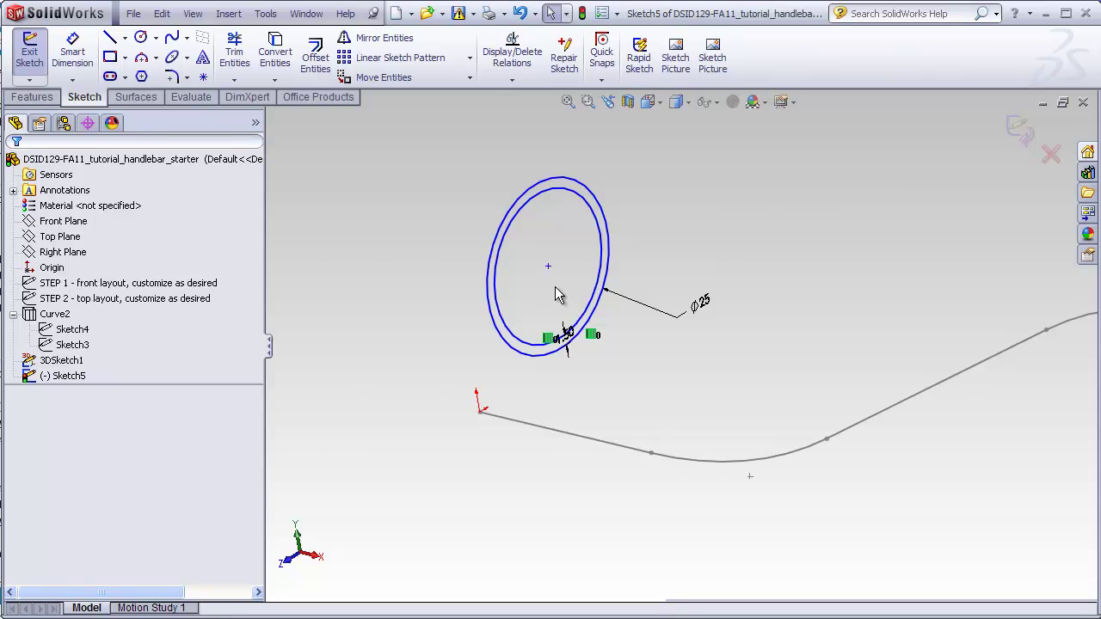
key(z)
key(z)
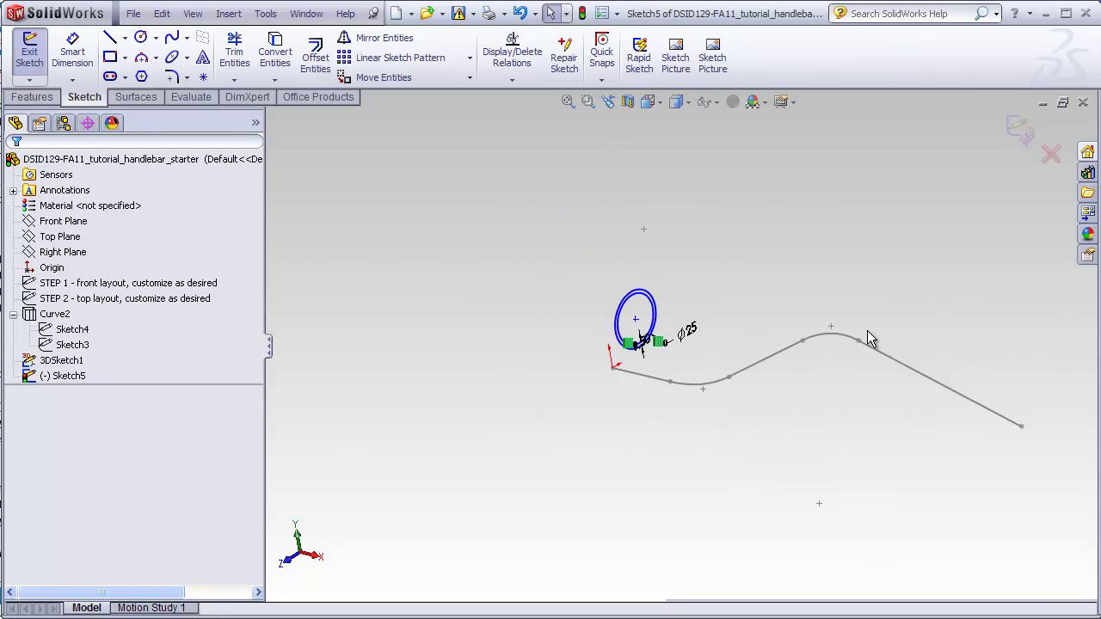
key(f)
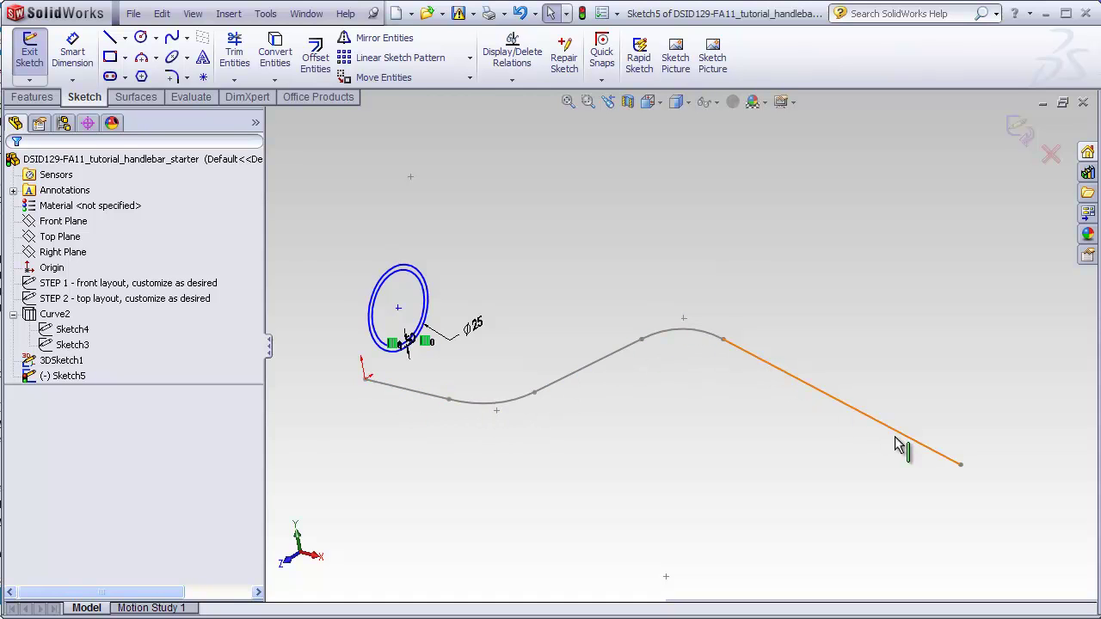
scroll(419, 323, down, 2)
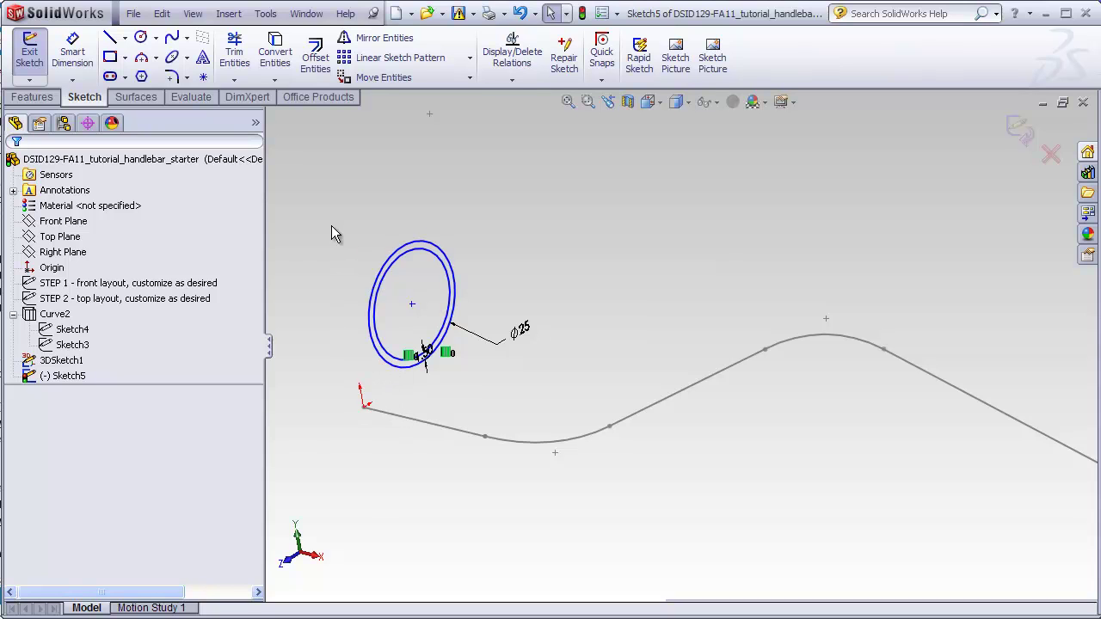
- Pierce the circle centre onto the 3DSketch1 path's first line, then exit Sketch5
click(512, 81)
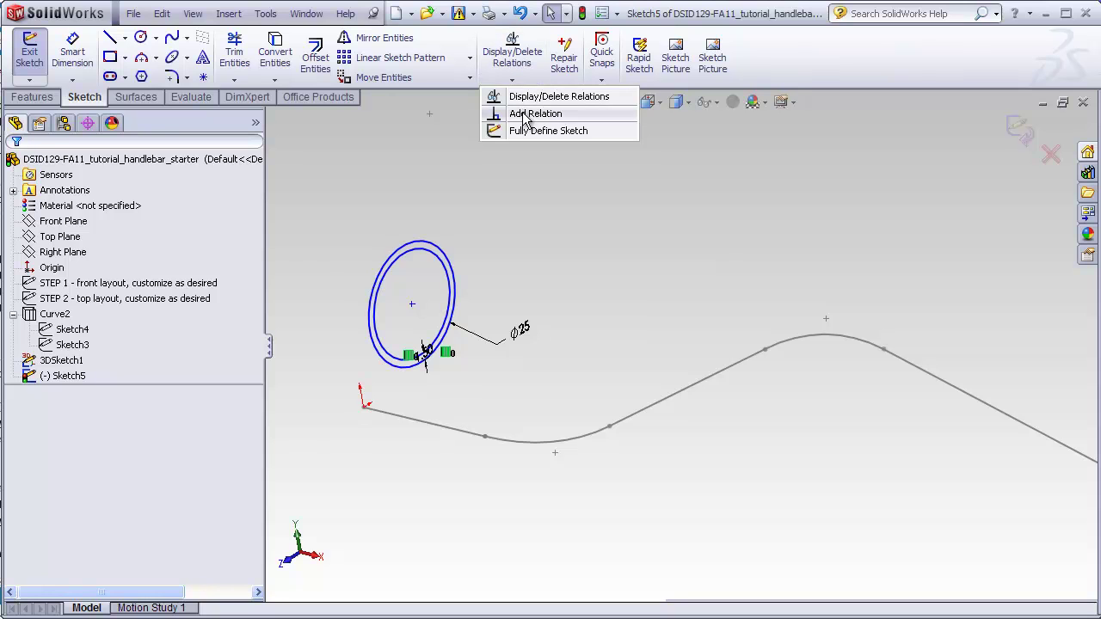
click(434, 153)
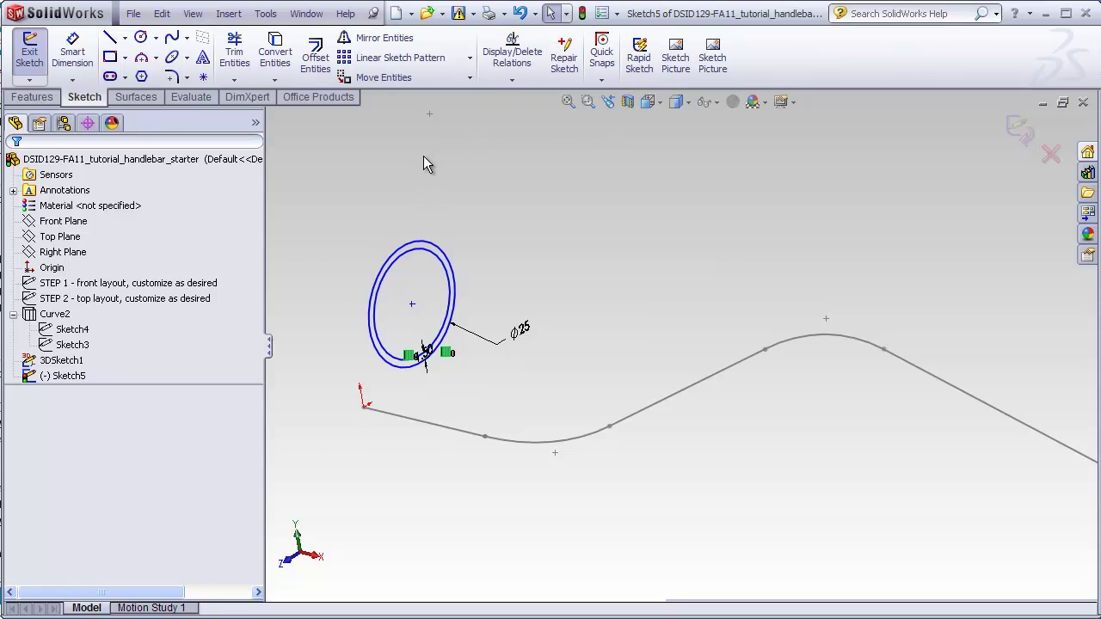
click(413, 304)
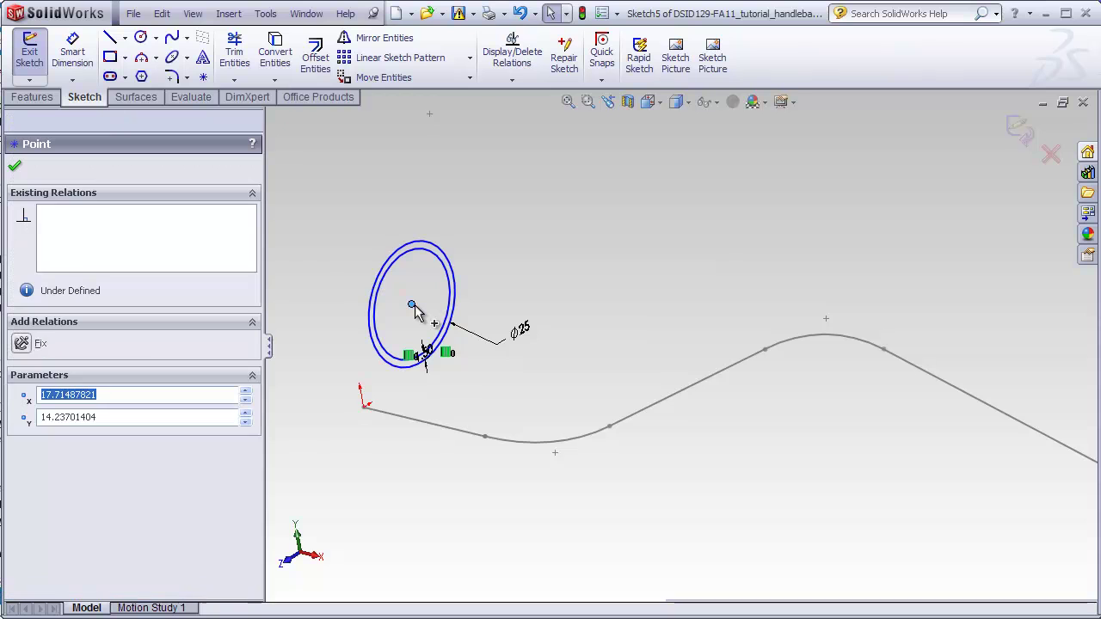
ctrl+click(426, 429)
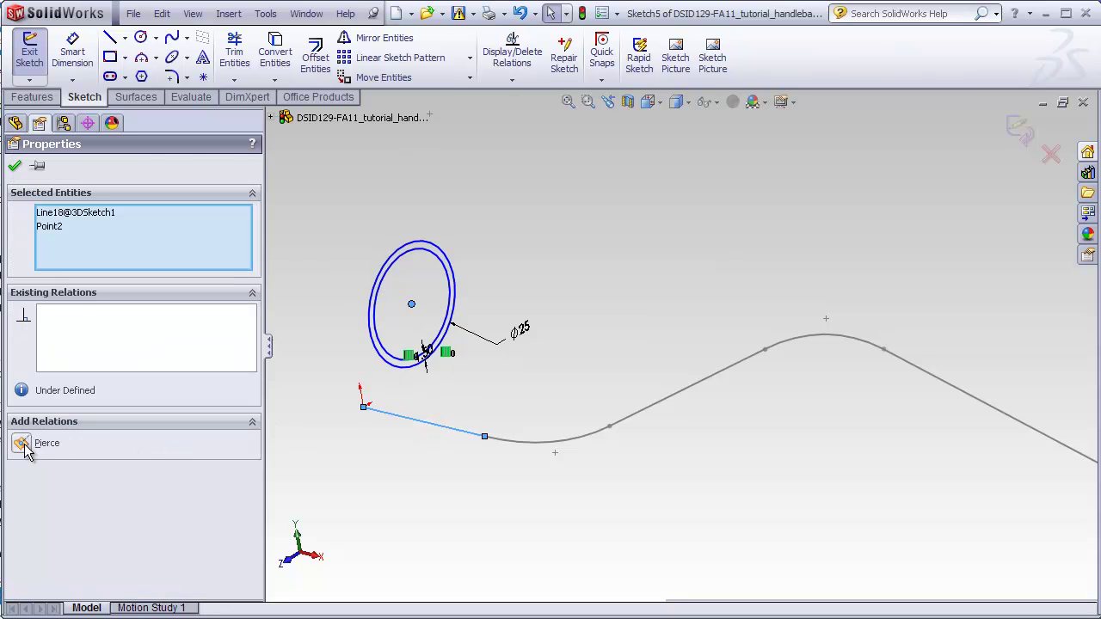
click(25, 444)
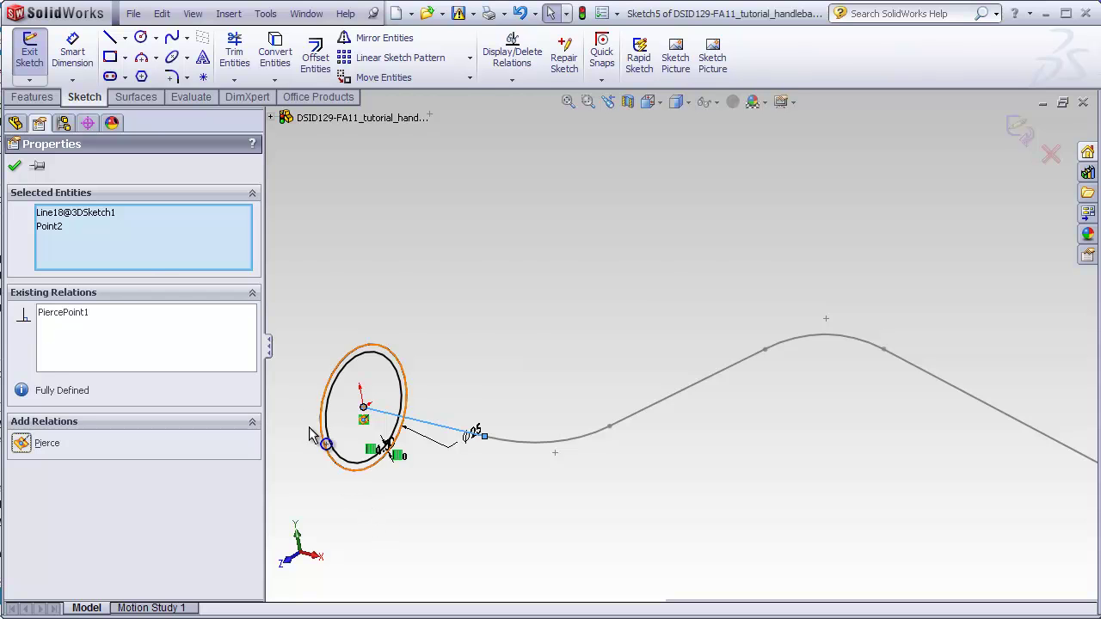
click(14, 166)
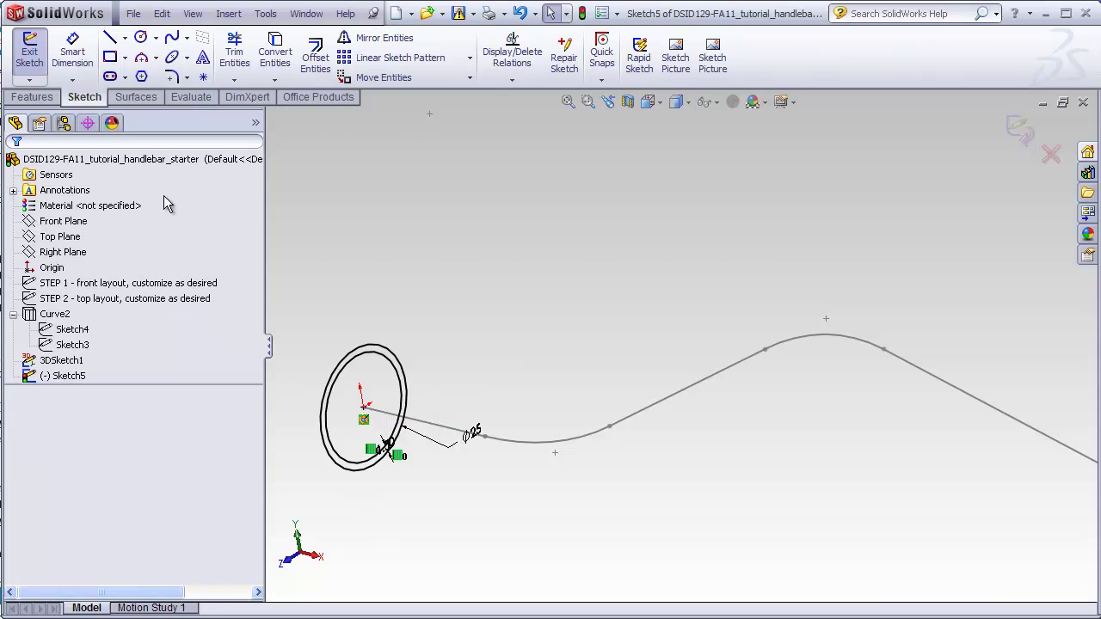
click(1018, 131)
key(Escape)
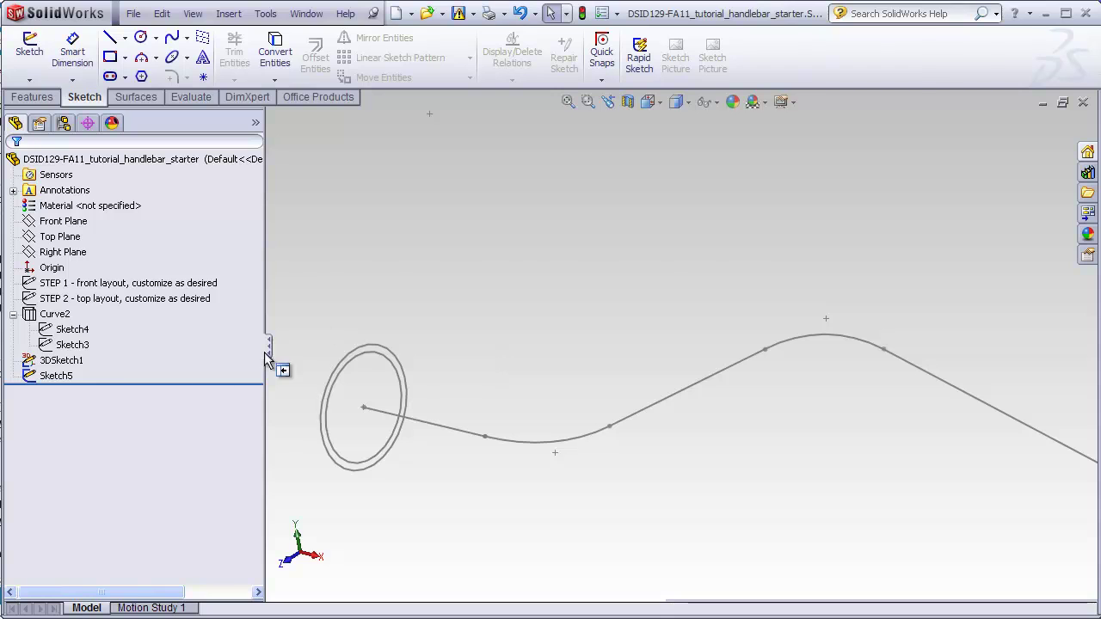
- Select Sketch5 and launch Swept Boss/Base from the Features tab
click(64, 378)
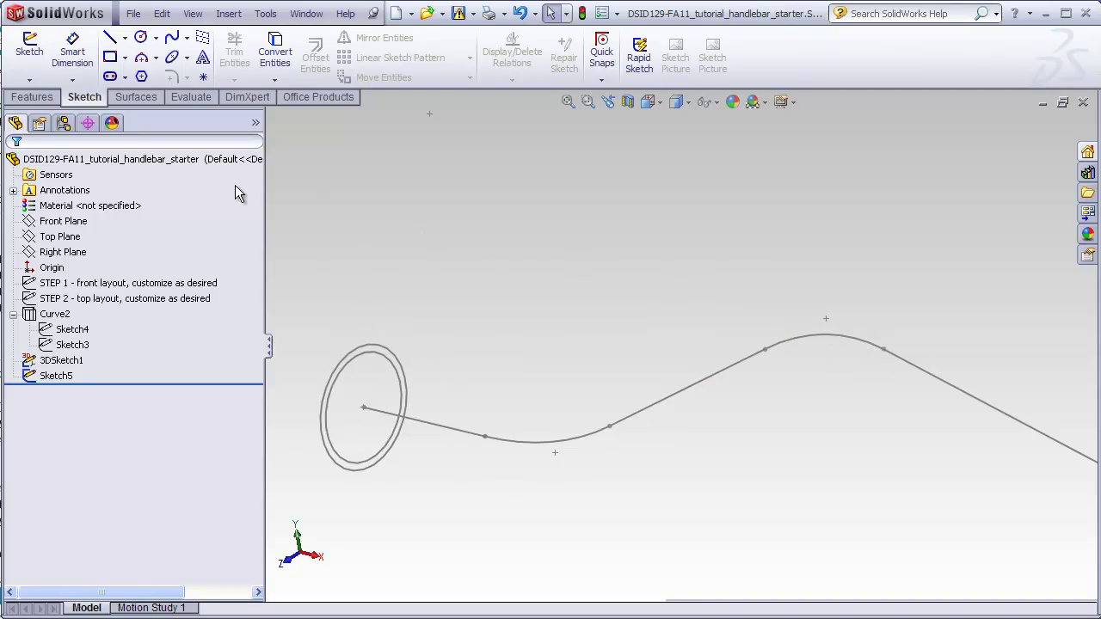
click(32, 96)
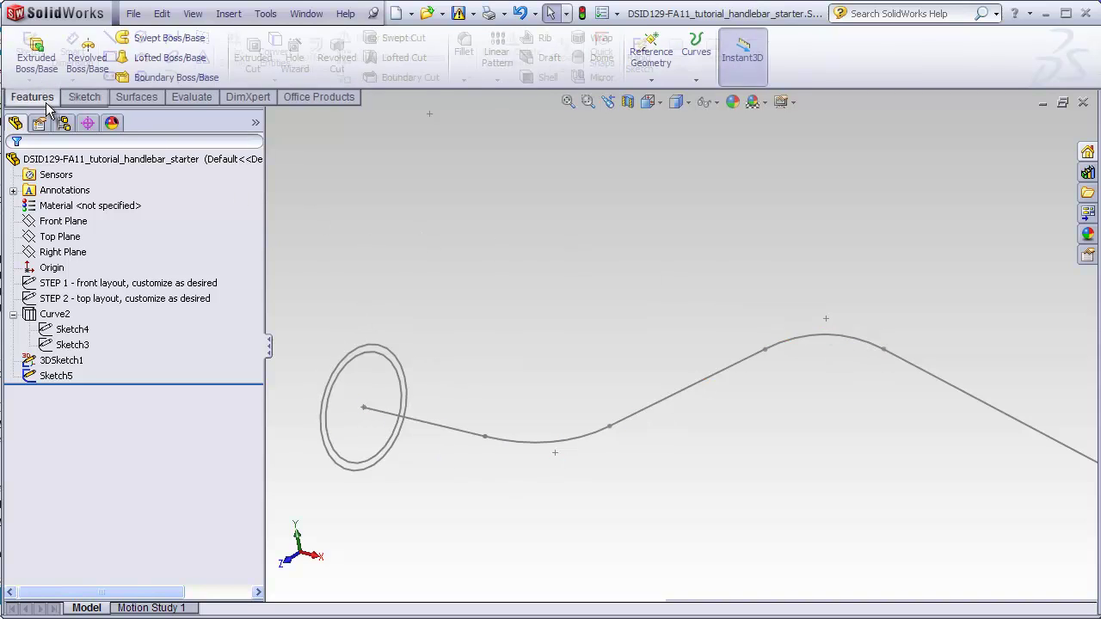
click(168, 41)
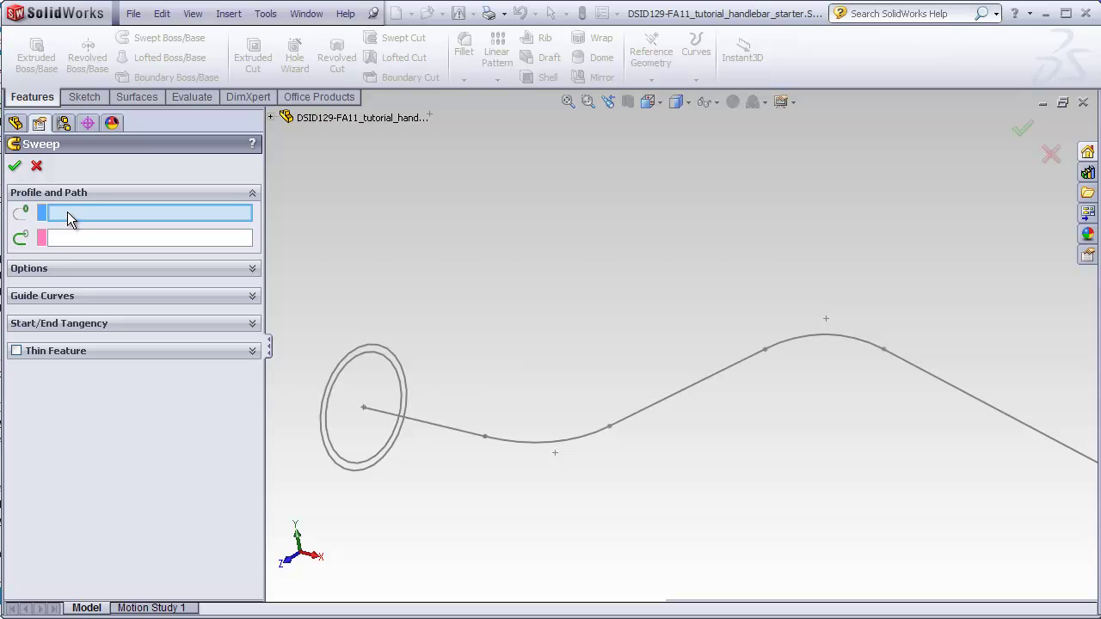
- Choose Sketch5 as the sweep profile and 3DSketch1 as the path, checking the preview
click(400, 364)
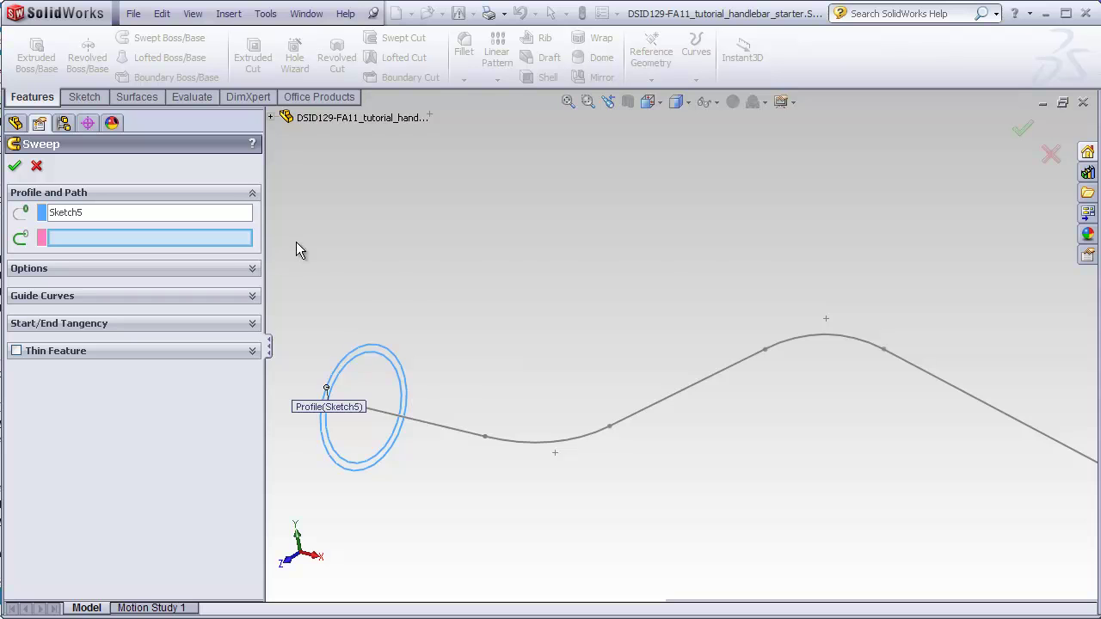
click(453, 423)
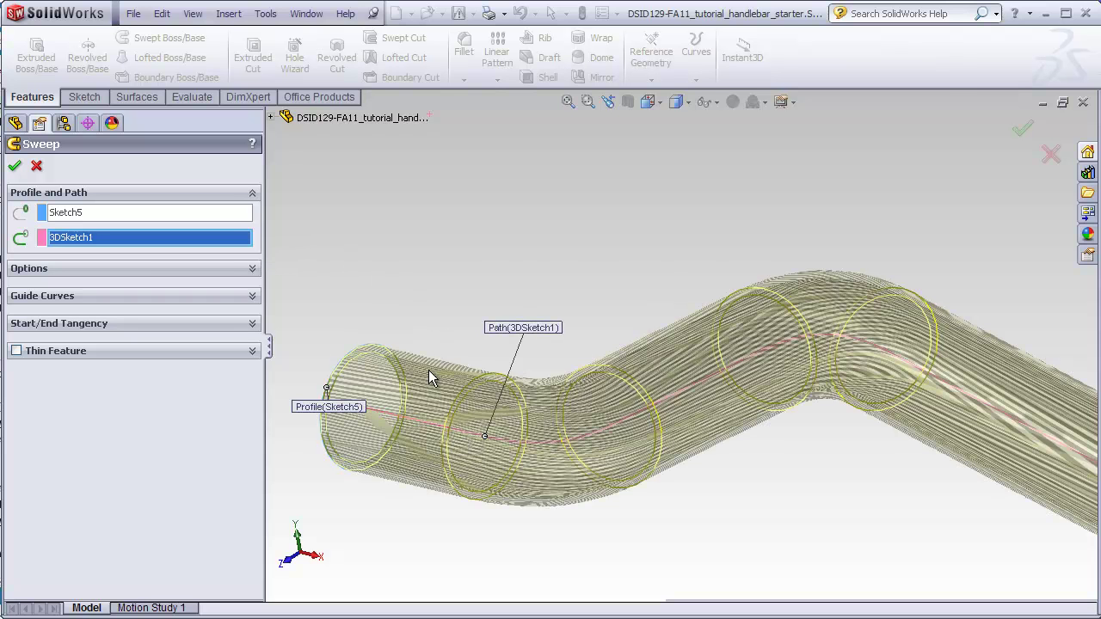
scroll(799, 486, down, 5)
scroll(836, 376, up, 2)
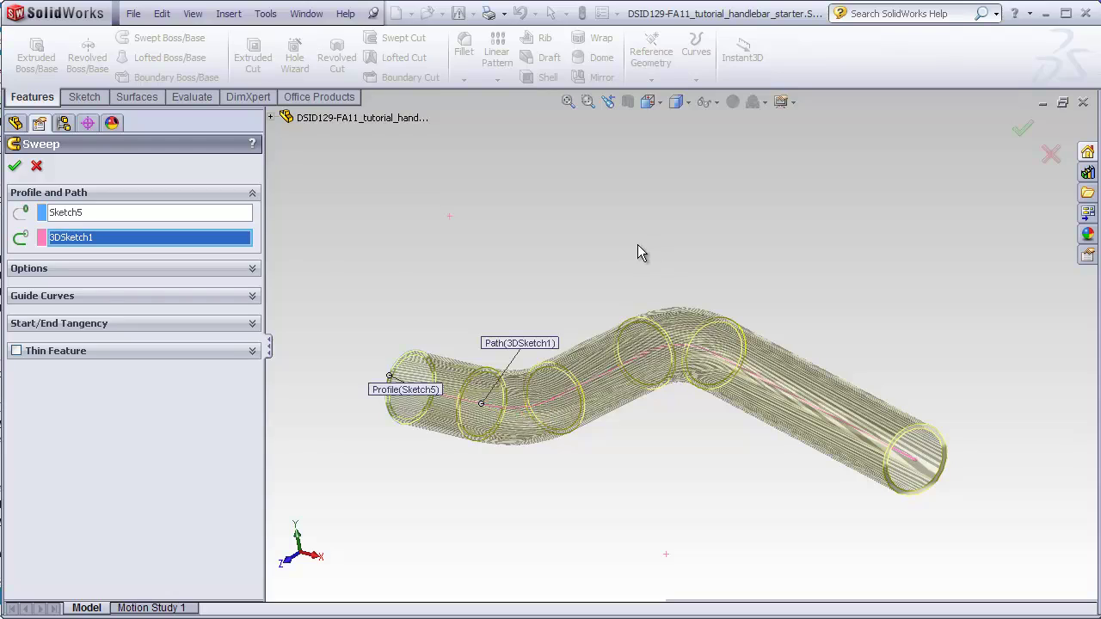
middle_drag(633, 242, 637, 279)
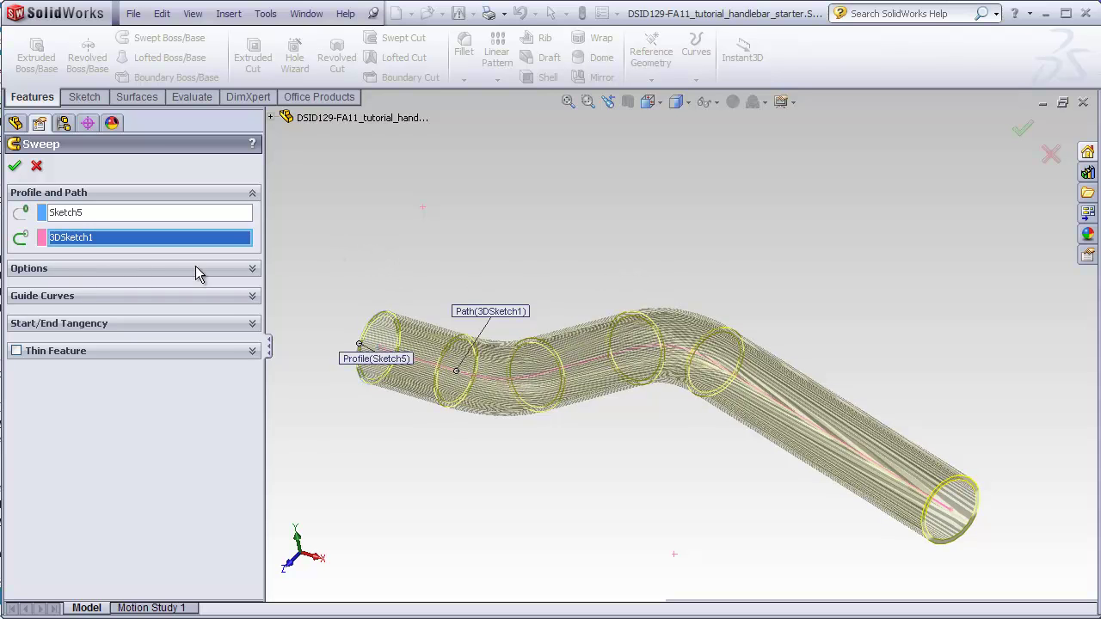
- Expand the Sweep Options section and orbit around the hollow tube preview
click(253, 270)
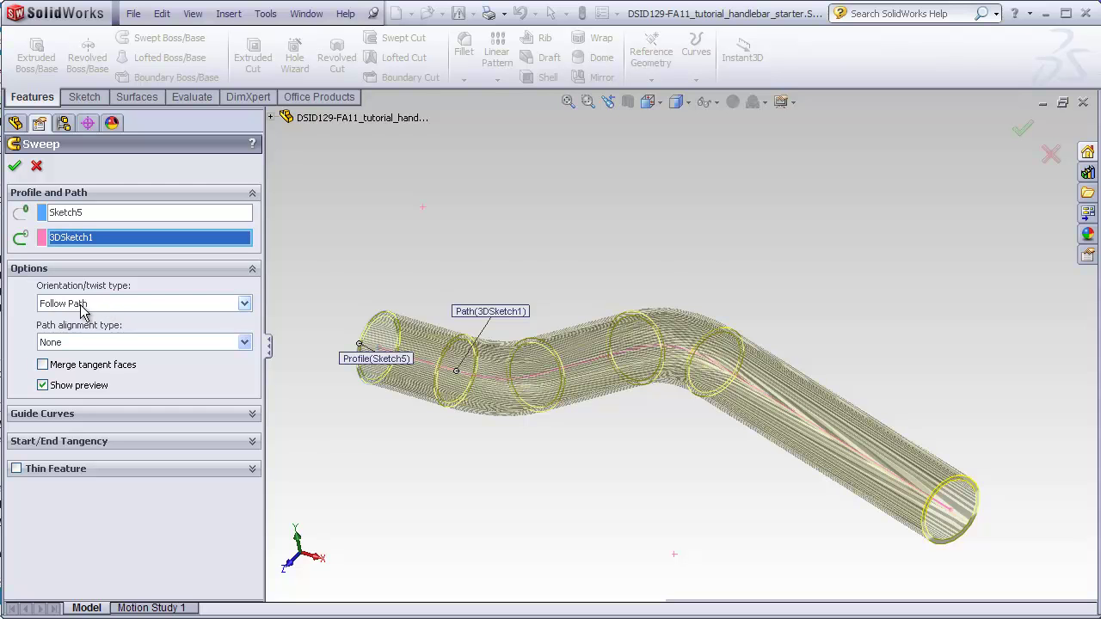
middle_drag(324, 342, 344, 353)
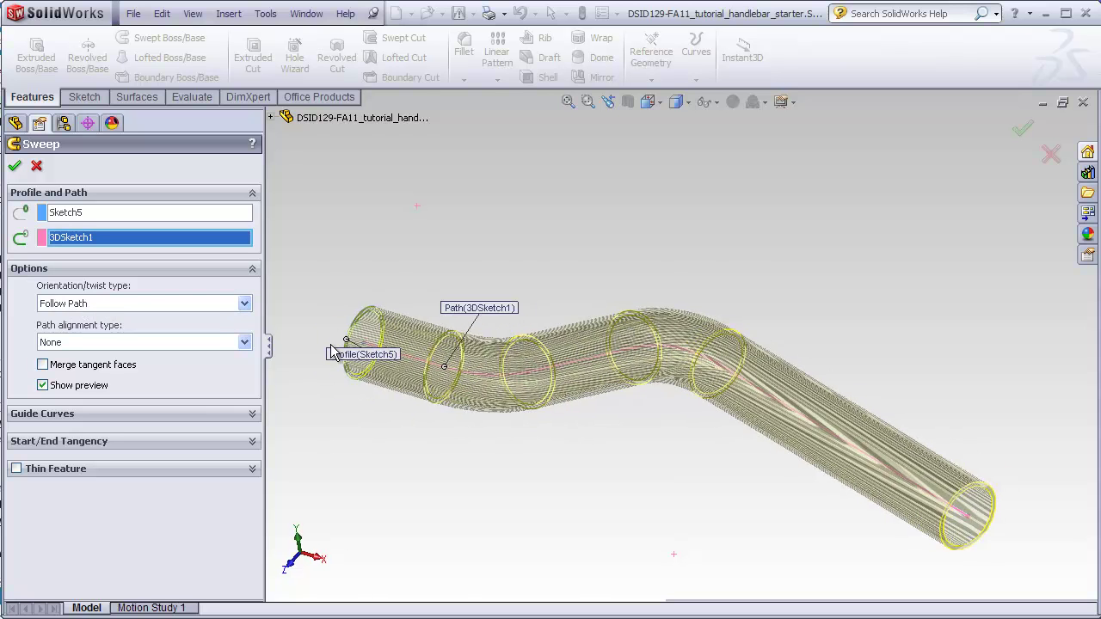
scroll(361, 348, up, 3)
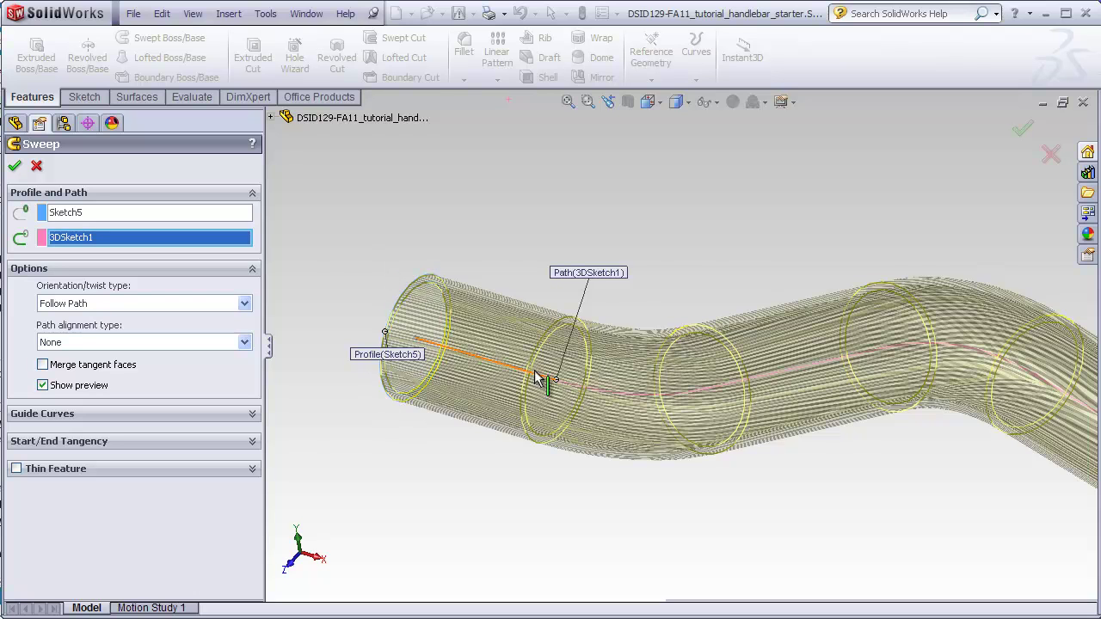
scroll(744, 387, up, 3)
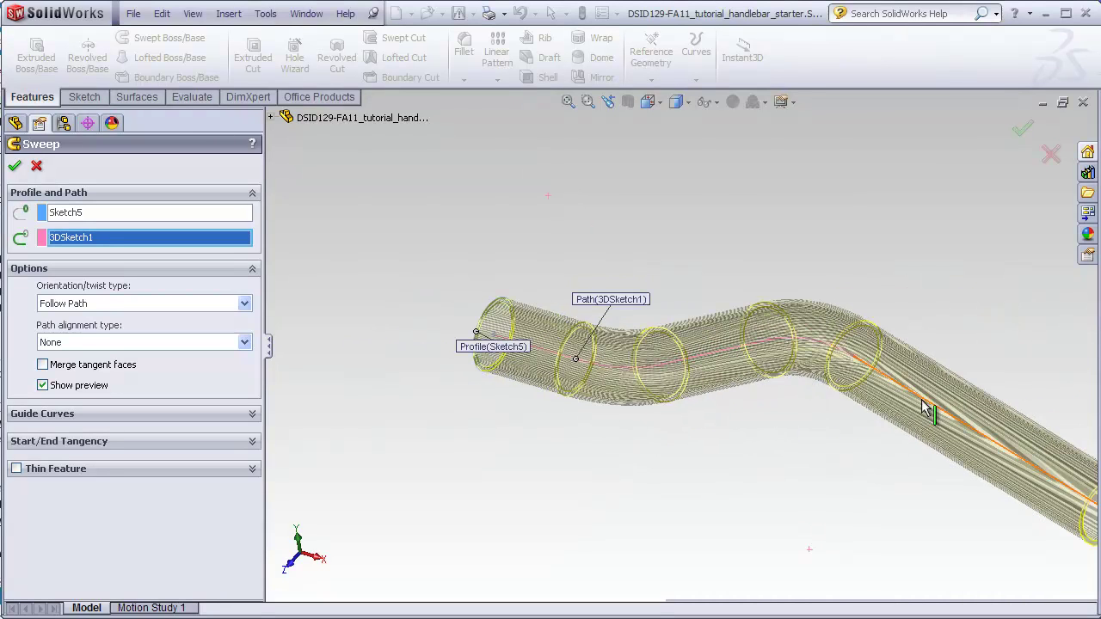
scroll(949, 416, up, 1)
scroll(923, 411, down, 1)
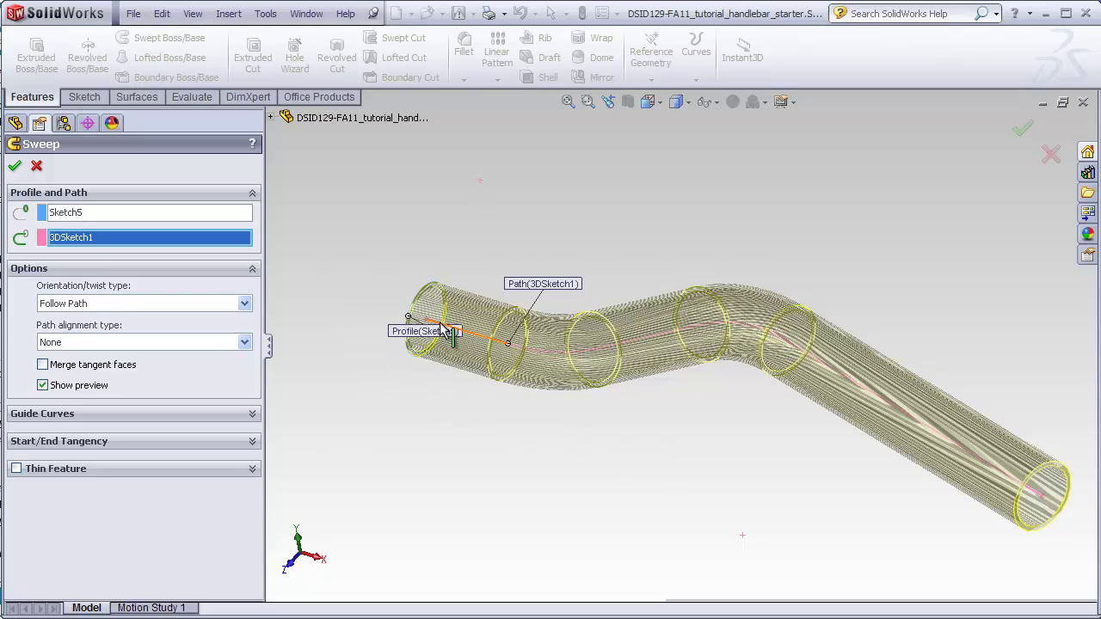
middle_drag(472, 337, 508, 313)
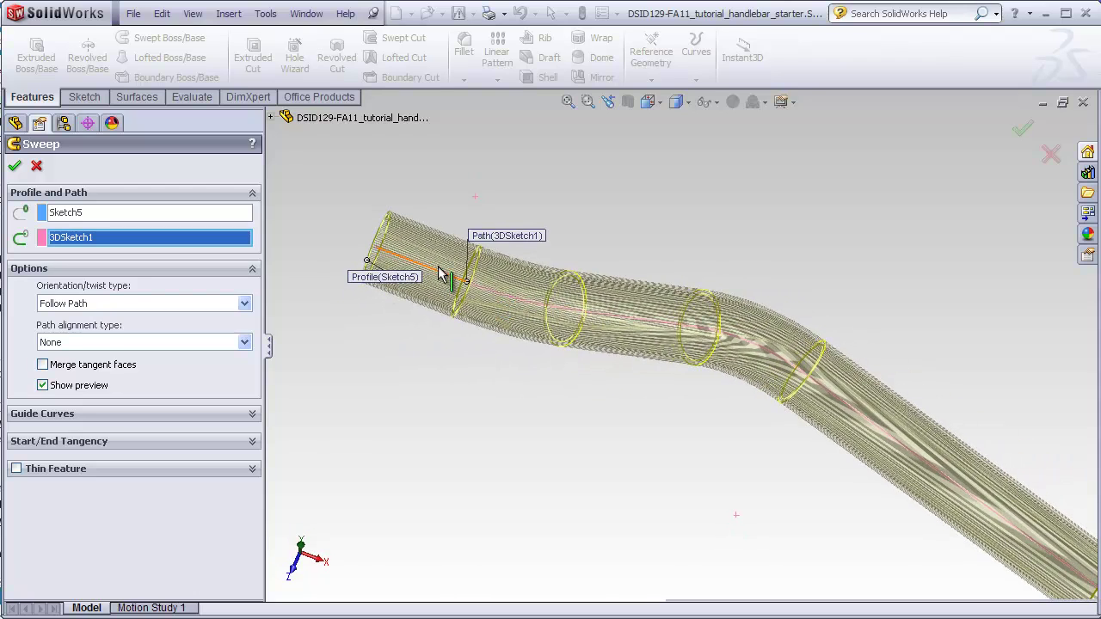
mouse_move(487, 364)
middle_down()
mouse_move(491, 249)
mouse_move(482, 376)
middle_up()
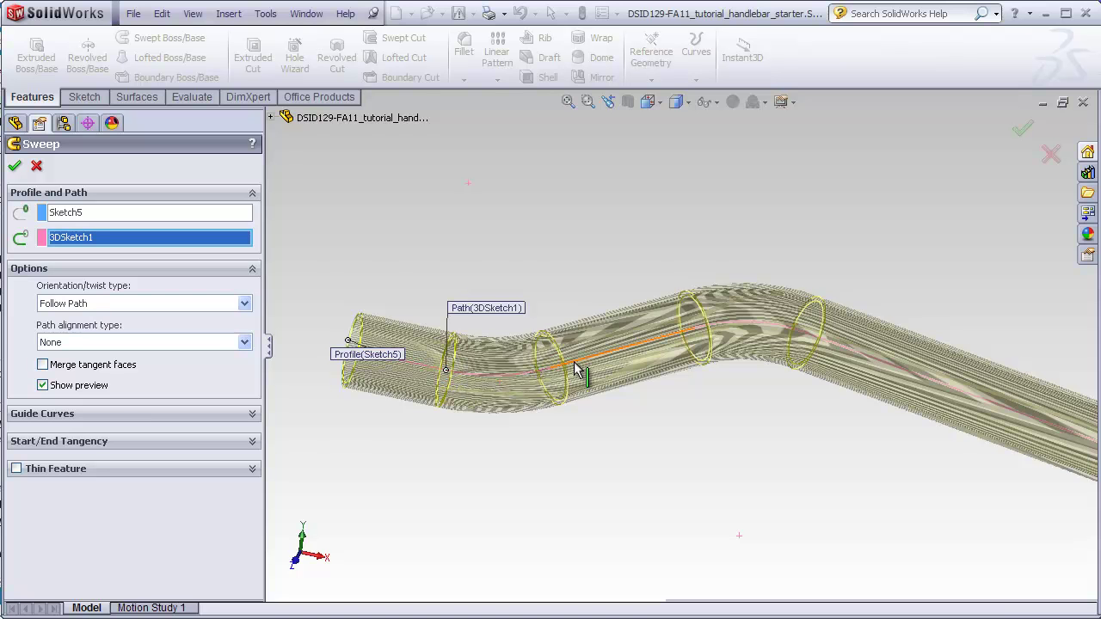
middle_drag(583, 374, 543, 380)
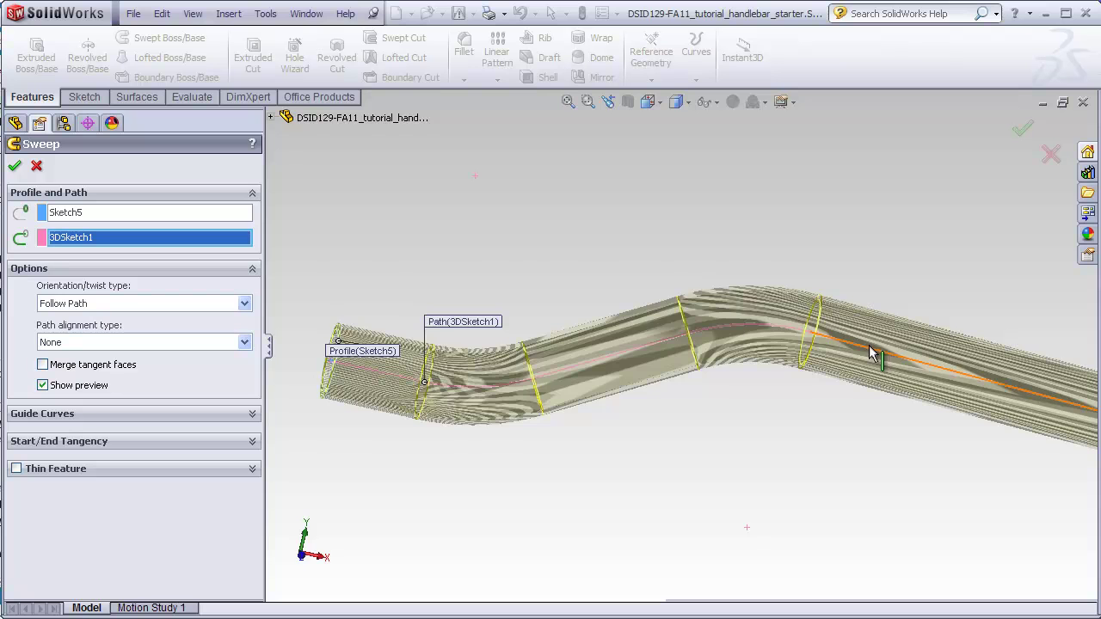
mouse_move(874, 344)
middle_down()
mouse_move(966, 364)
mouse_move(887, 345)
middle_up()
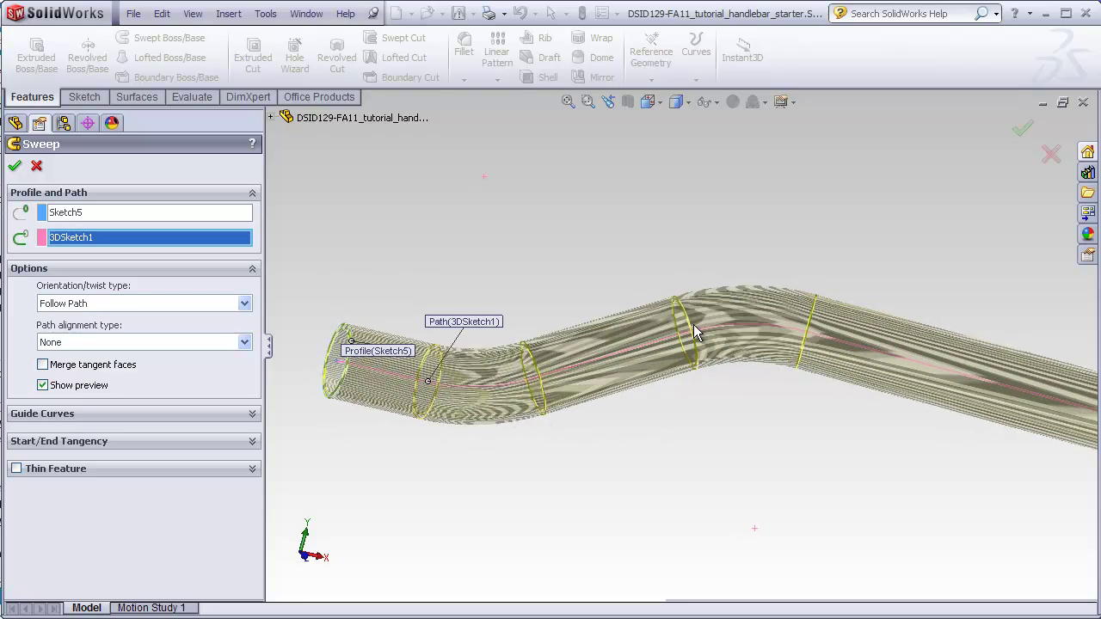
middle_drag(677, 310, 652, 291)
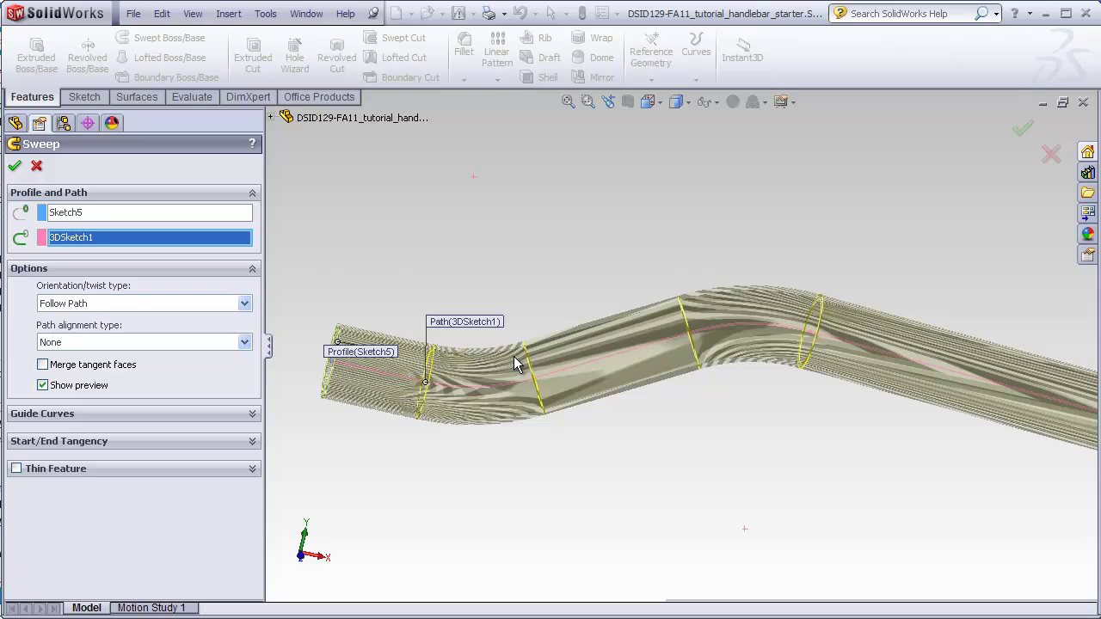
scroll(696, 395, up, 3)
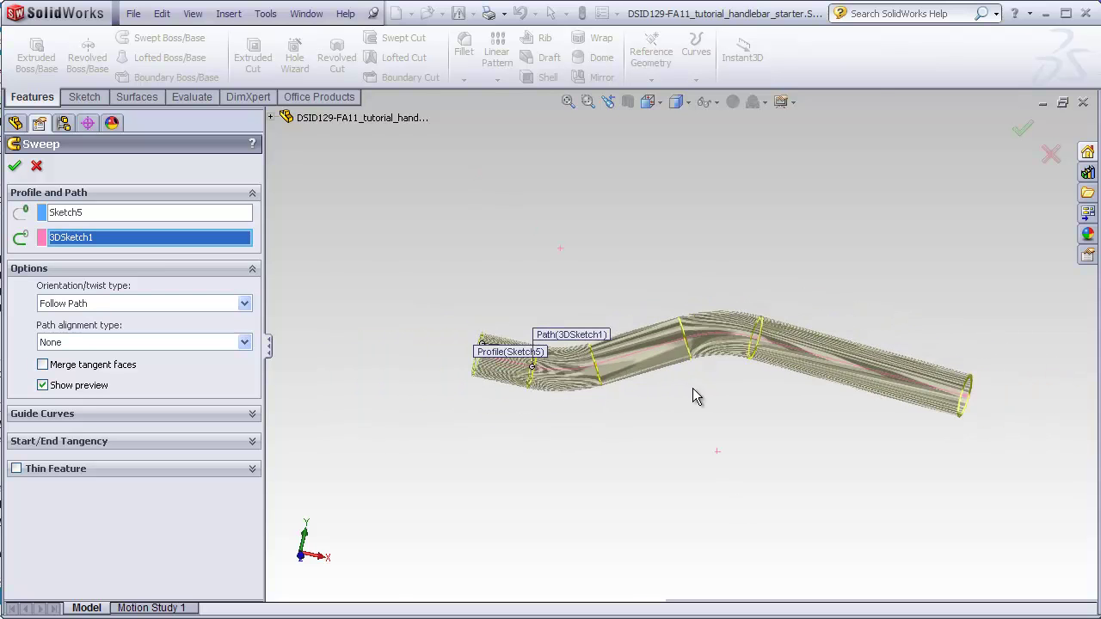
middle_drag(695, 397, 665, 428)
scroll(828, 352, down, 3)
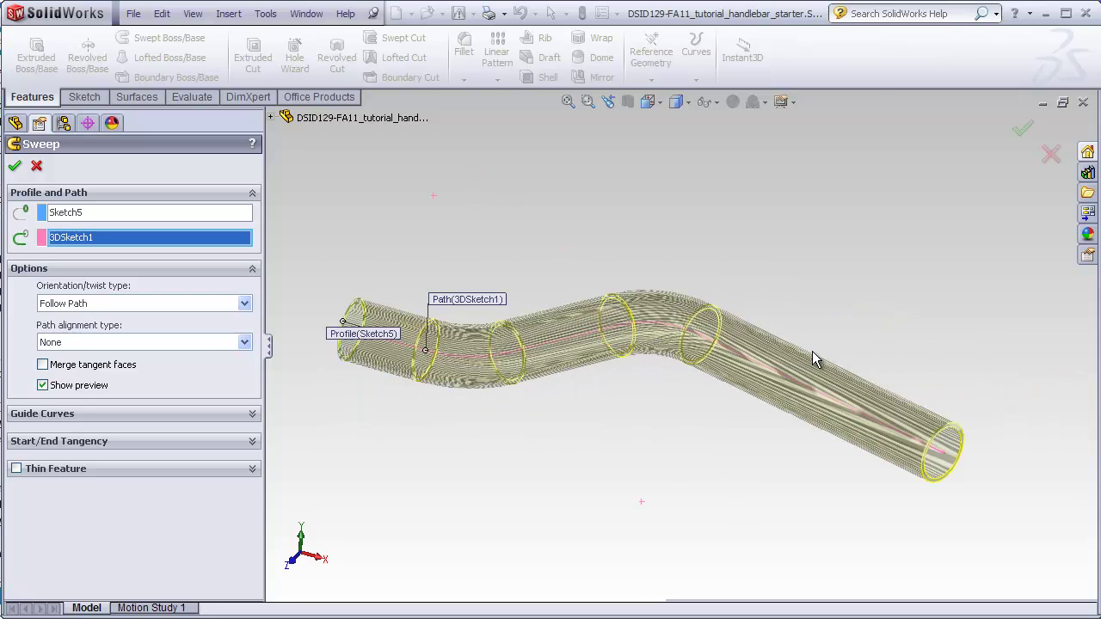
middle_drag(622, 428, 610, 432)
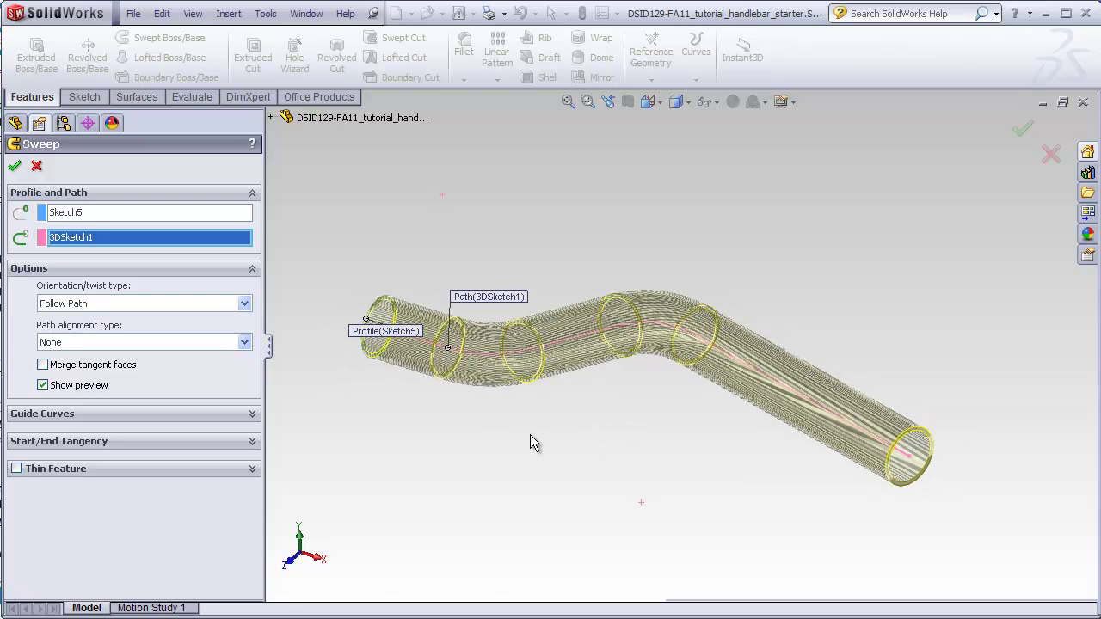
click(245, 304)
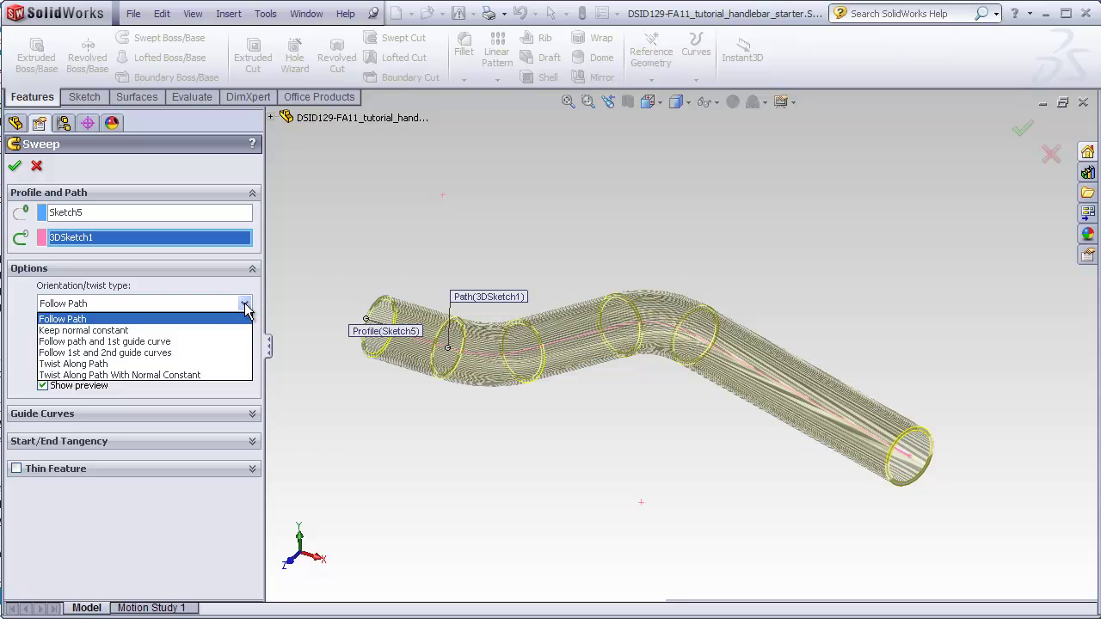
click(123, 331)
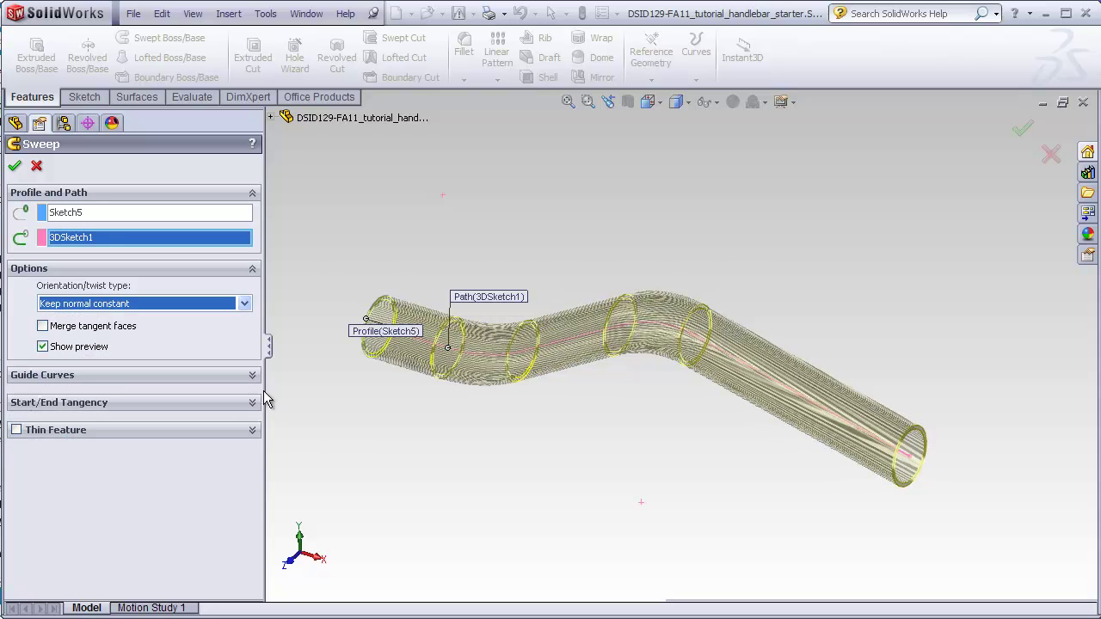
key(ctrl+1)
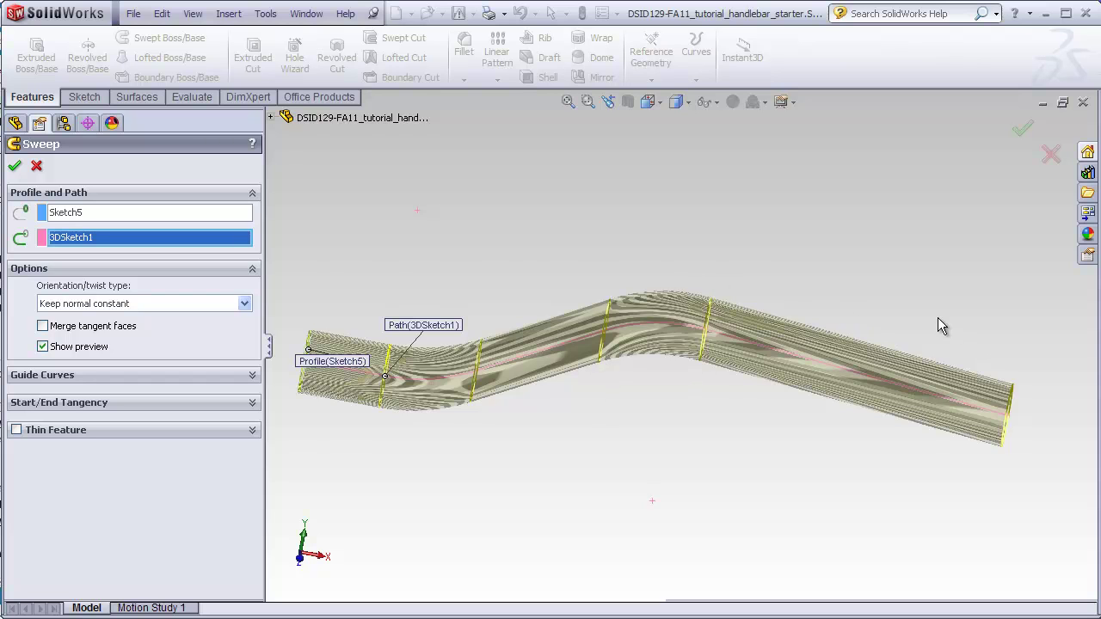
middle_drag(940, 320, 864, 315)
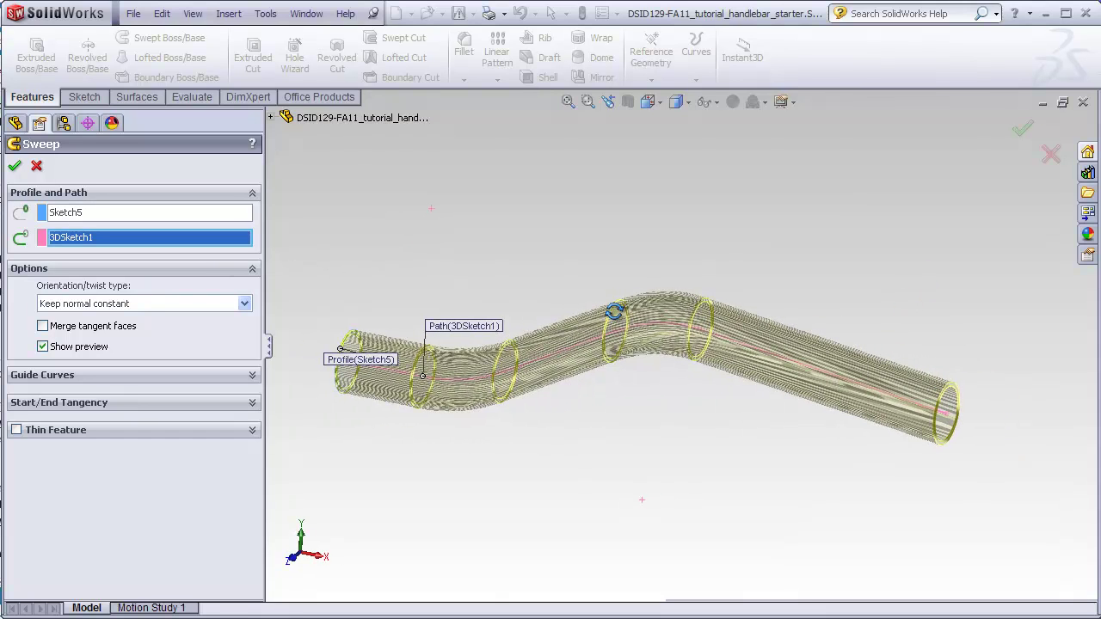
middle_drag(616, 311, 640, 318)
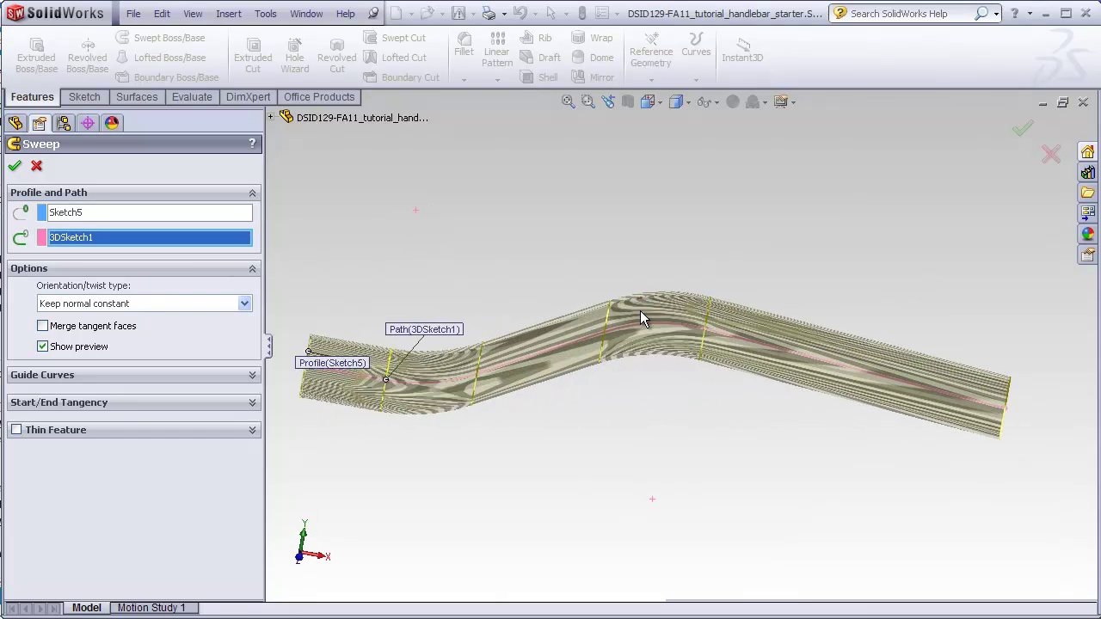
click(244, 304)
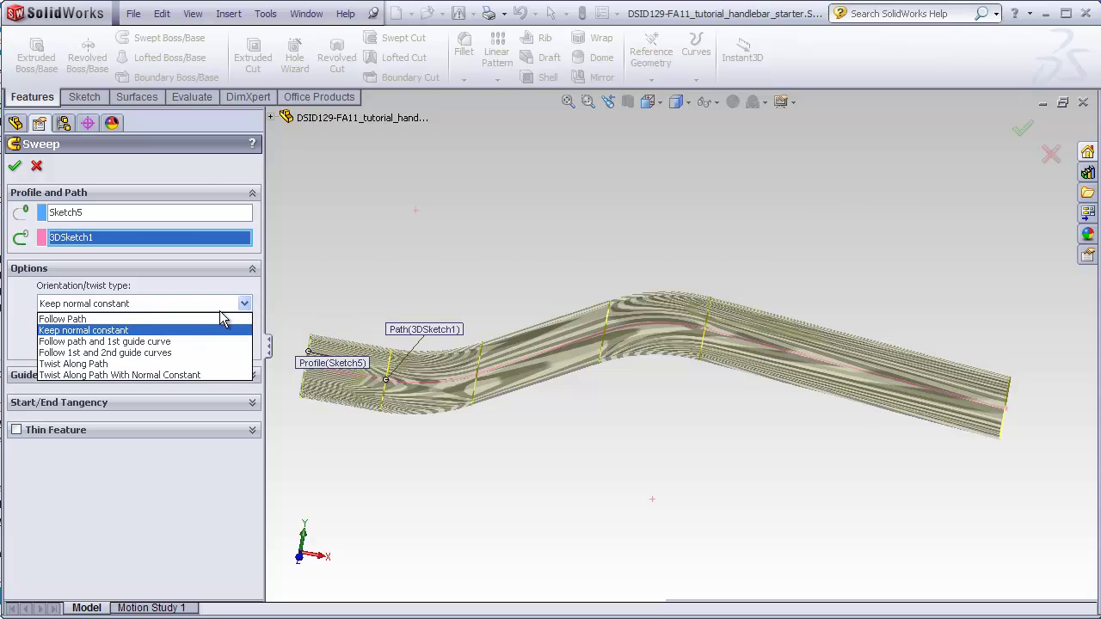
click(110, 319)
middle_drag(387, 256, 337, 281)
- Accept the sweep to create the solid Sweep1 tube and inspect it end-on
click(14, 167)
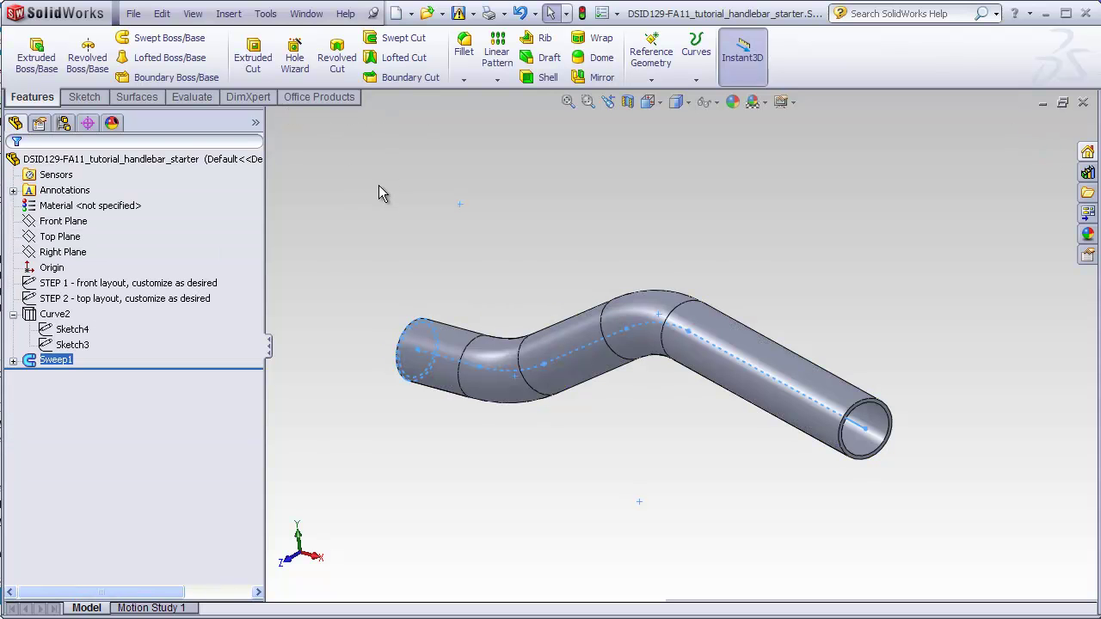
click(373, 182)
mouse_move(432, 230)
middle_down()
mouse_move(516, 215)
mouse_move(353, 207)
mouse_move(590, 206)
mouse_move(430, 216)
middle_up()
click(56, 361)
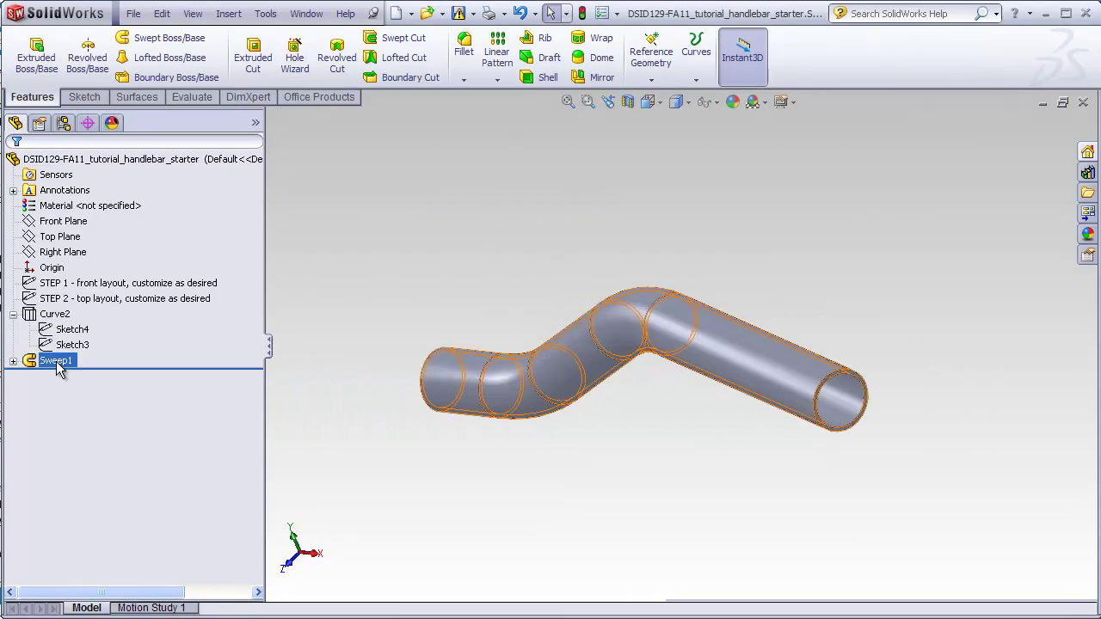
- Set up a Mirror of the Sweep1 body about the Right Plane and check the preview
click(72, 258)
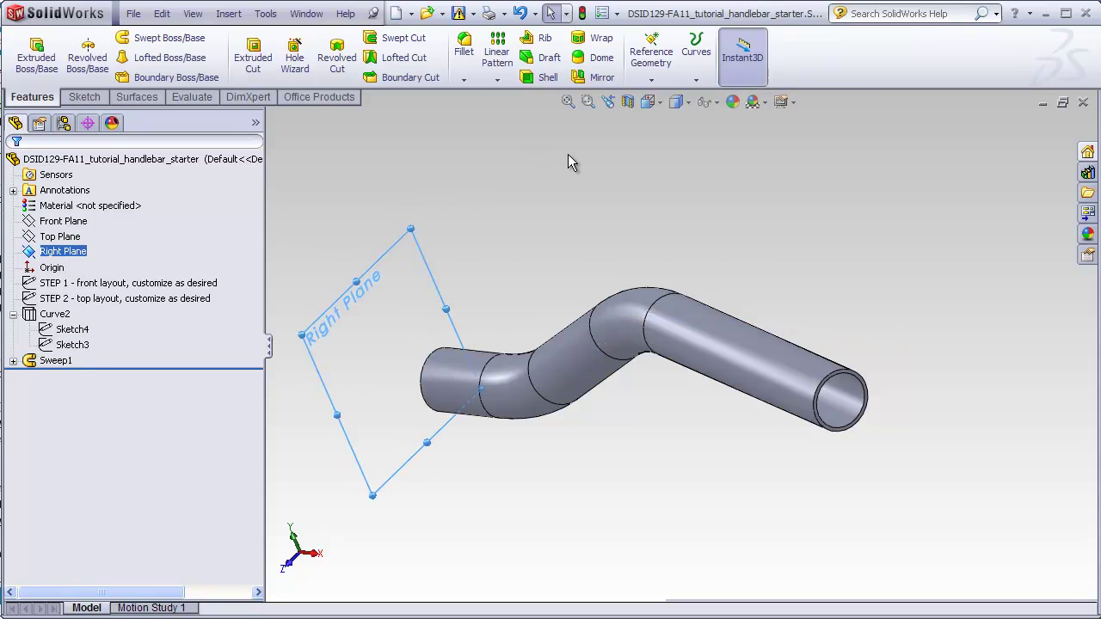
click(601, 77)
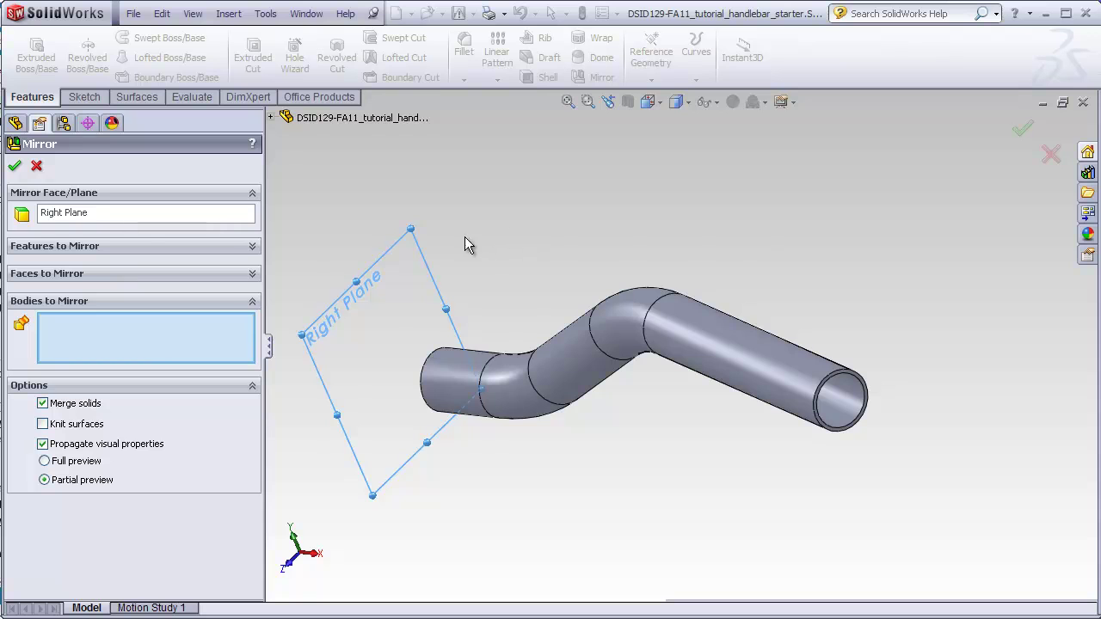
click(455, 379)
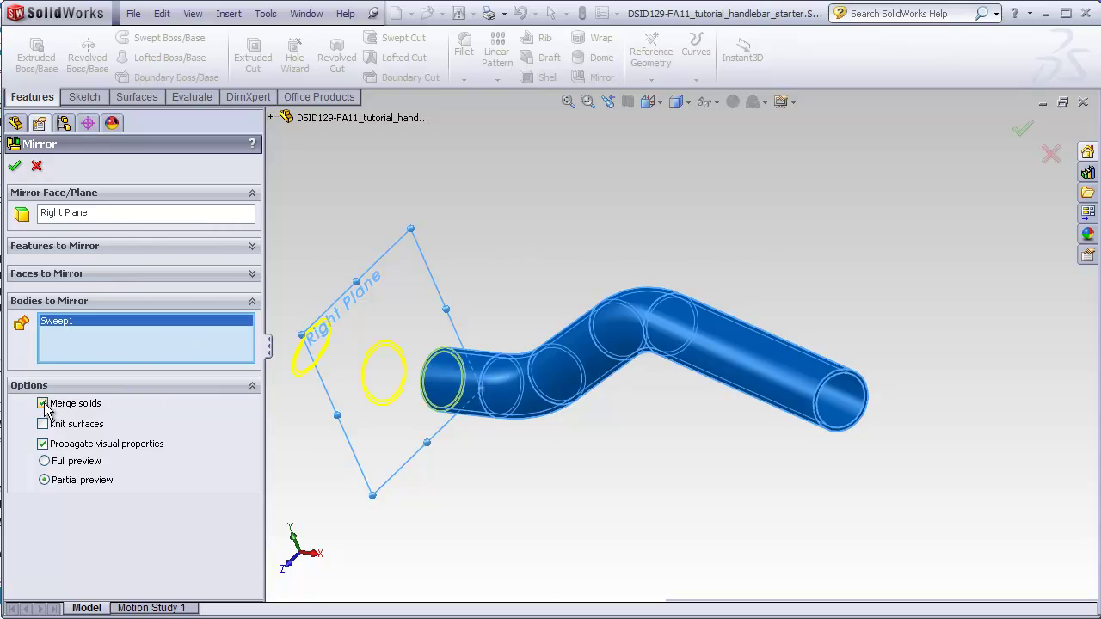
middle_drag(370, 413, 354, 362)
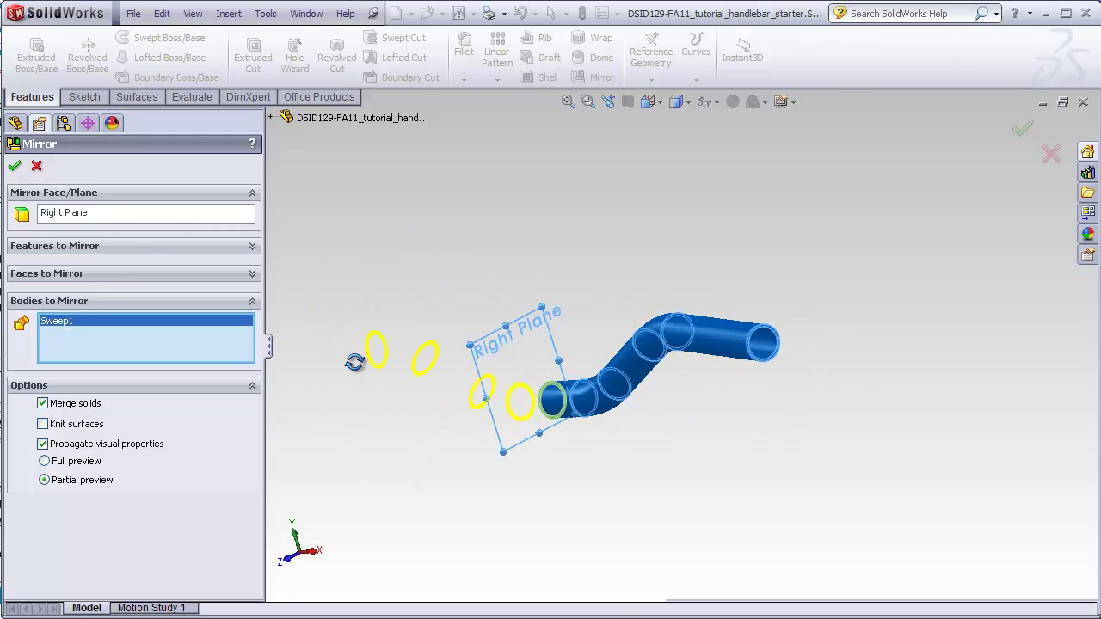
click(15, 166)
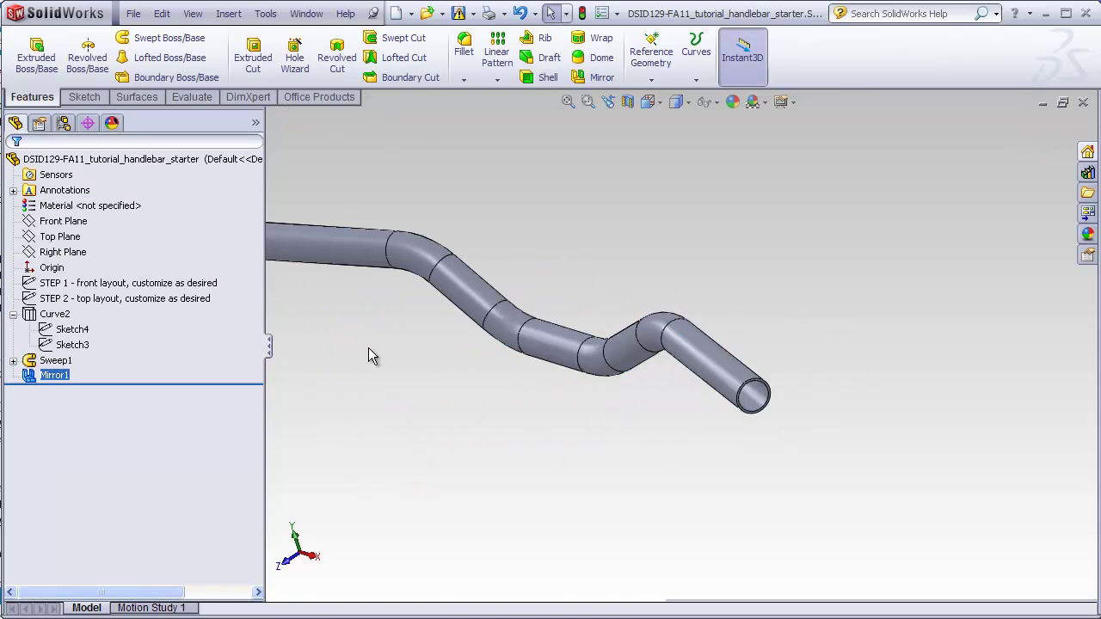
middle_drag(387, 289, 410, 285)
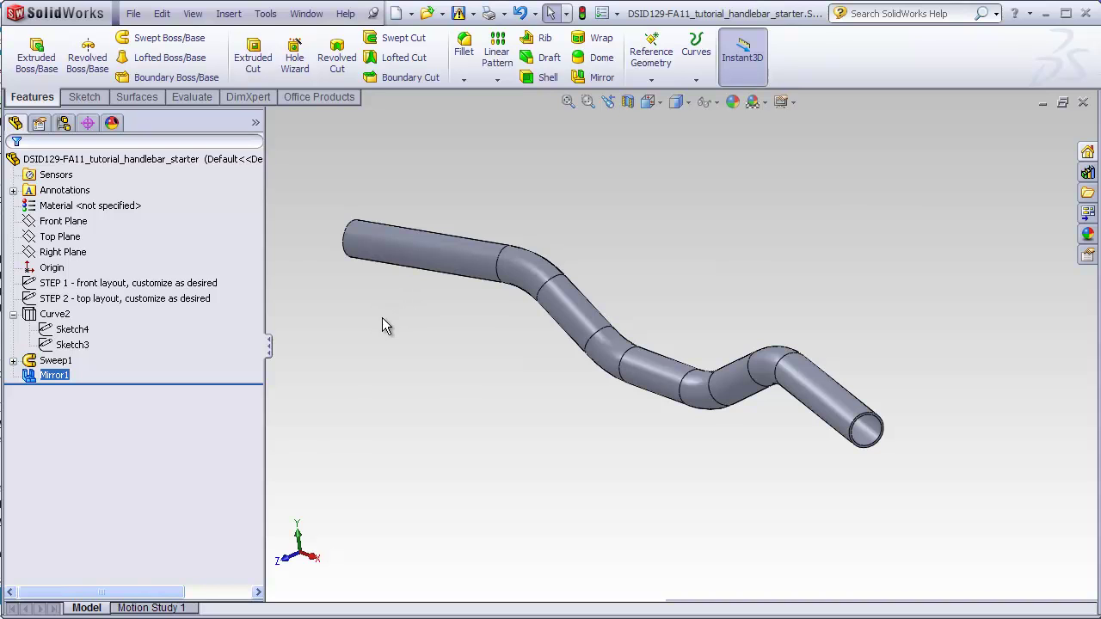
- Edit the STEP 1 front layout sketch and change its 45 mm rise dimension to 105
right_click(211, 290)
click(220, 231)
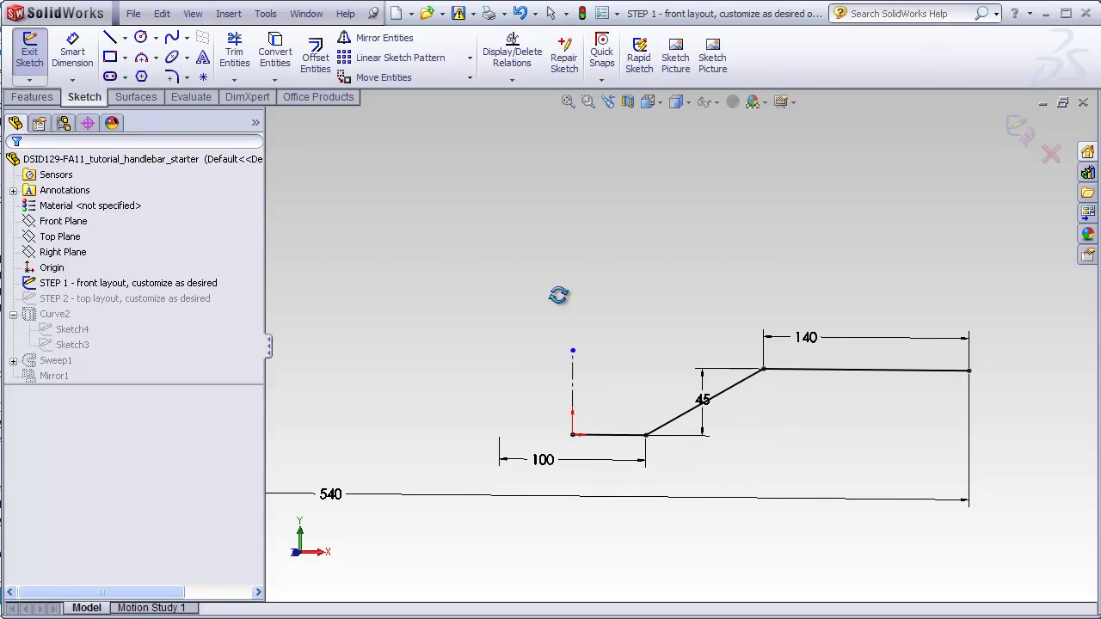
double_click(704, 421)
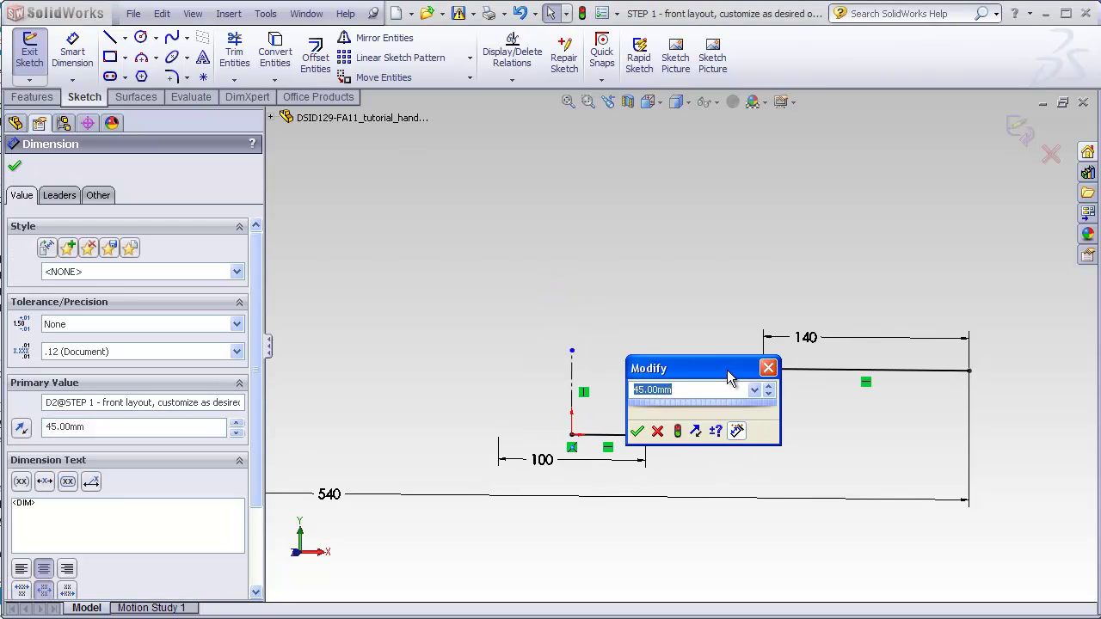
drag(730, 378, 476, 238)
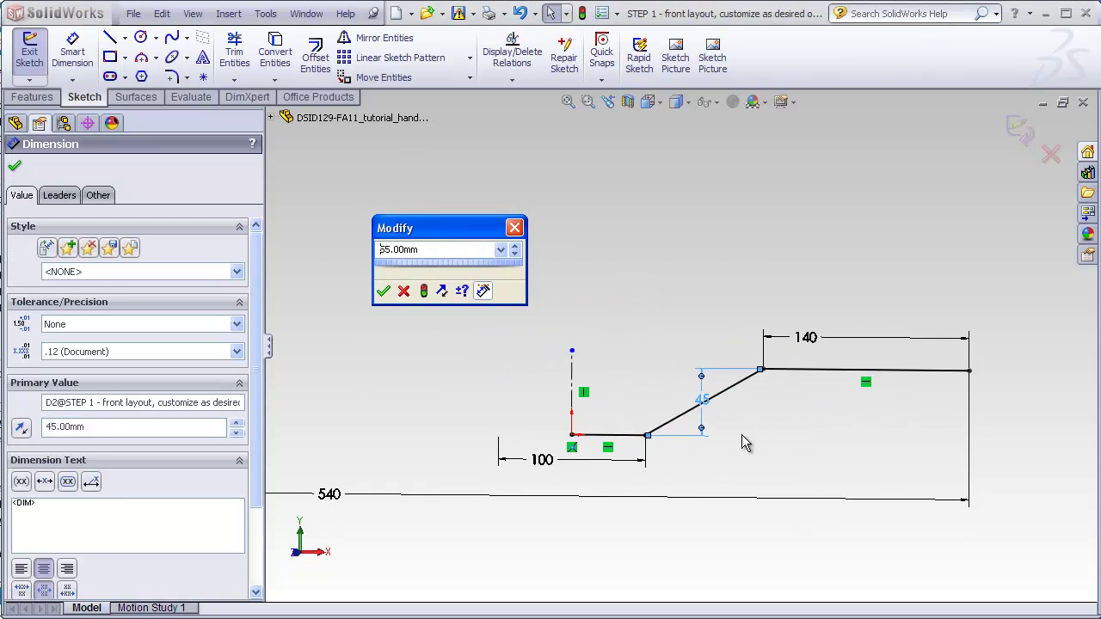
text(105)
click(384, 290)
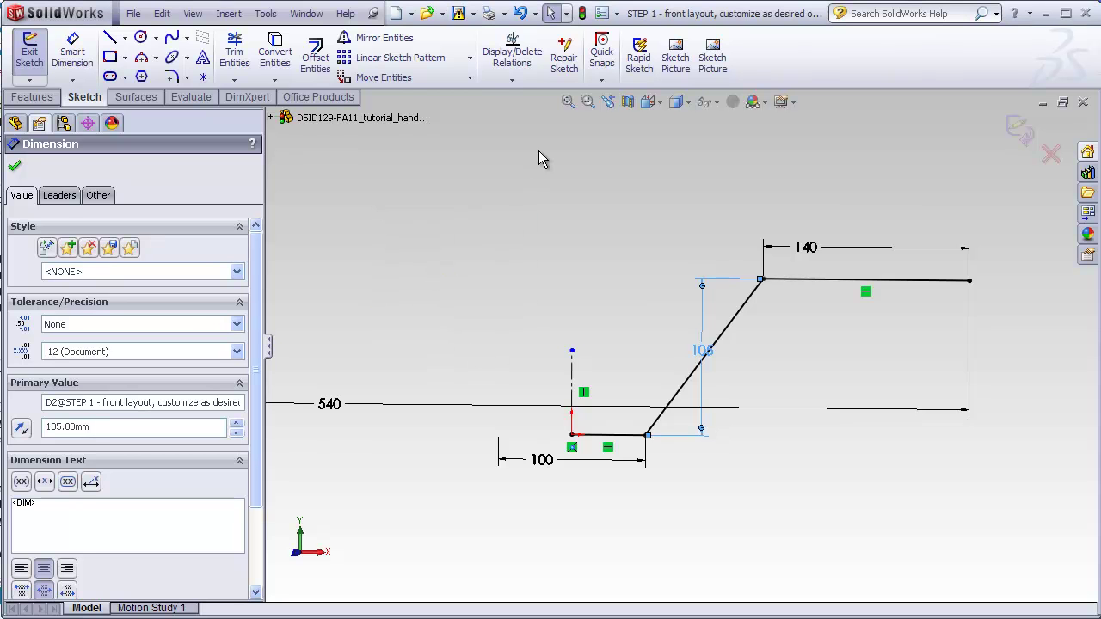
click(1020, 129)
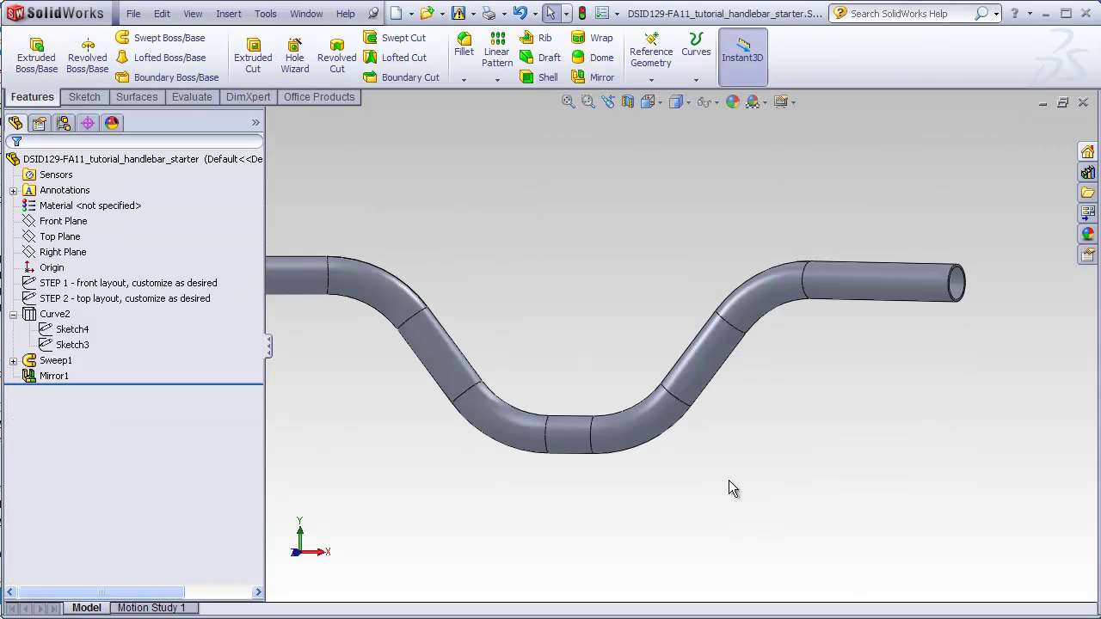
middle_drag(729, 481, 777, 384)
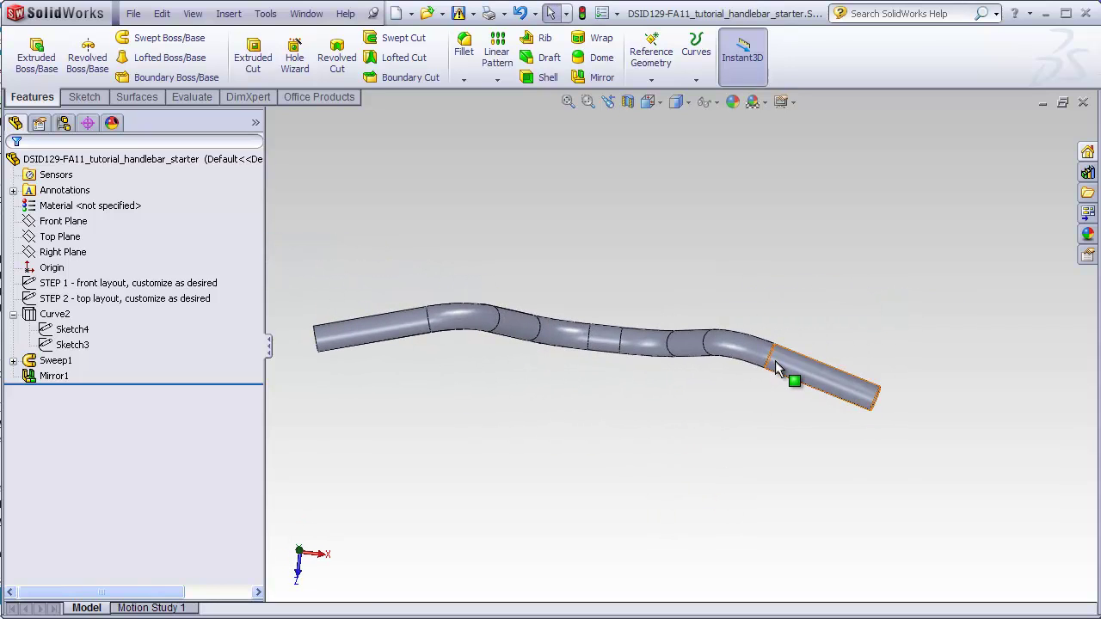
mouse_move(810, 467)
middle_down()
mouse_move(730, 487)
mouse_move(723, 435)
middle_up()
- In Top view, change STEP 2's 40 mm offset to 120 mm, then orbit to inspect the handlebar
right_click(202, 299)
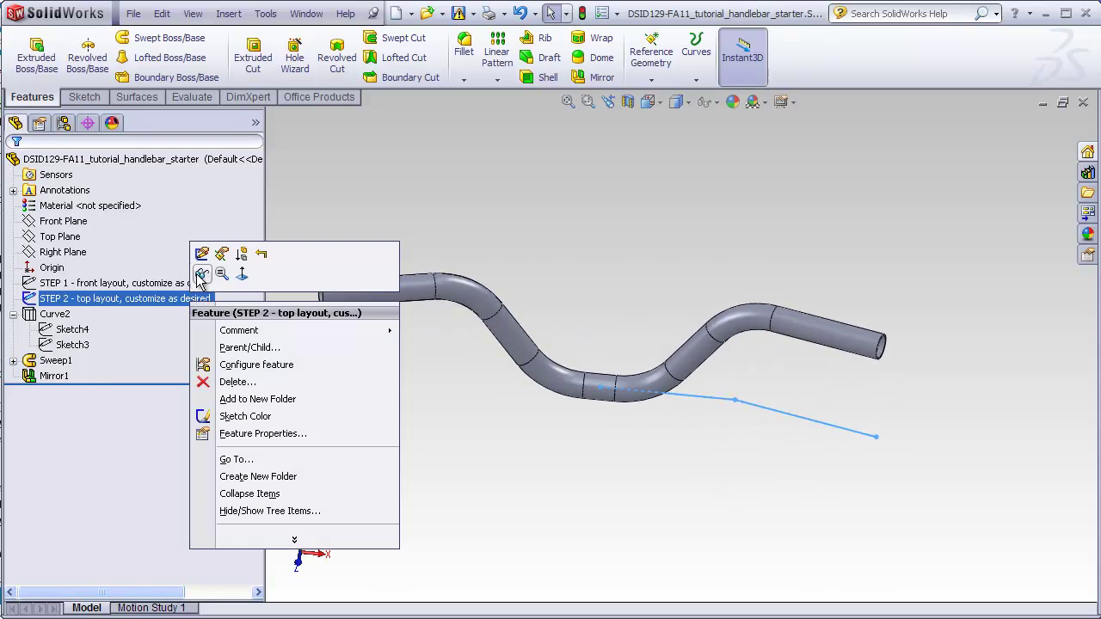
click(200, 275)
click(648, 102)
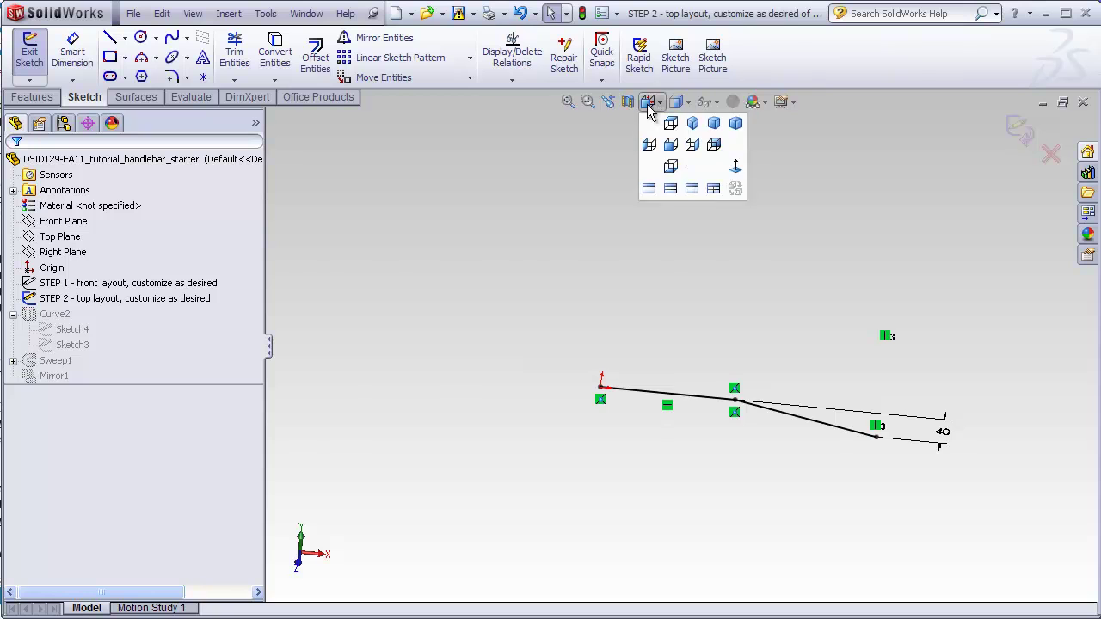
click(647, 103)
click(664, 121)
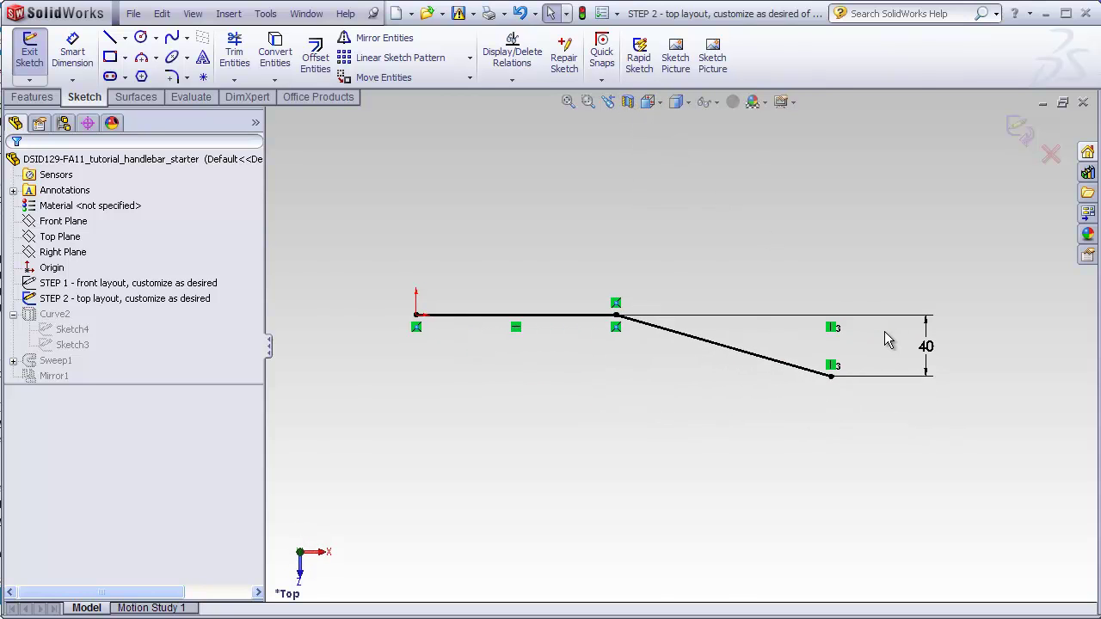
double_click(927, 347)
scroll(721, 522, up, 6)
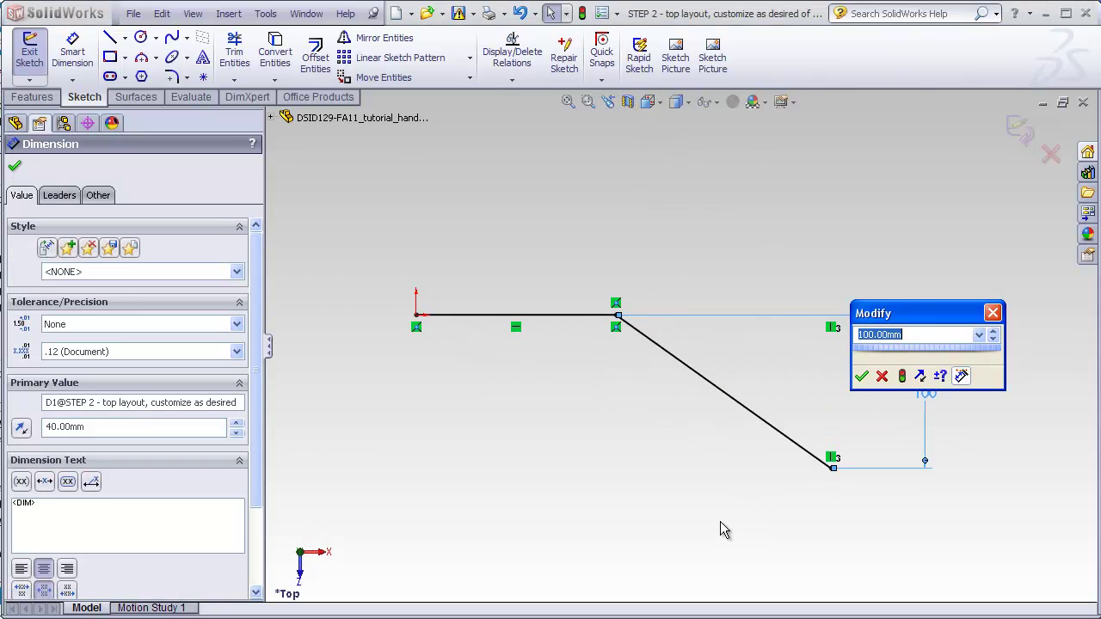
scroll(720, 522, up, 2)
key(Return)
key(Escape)
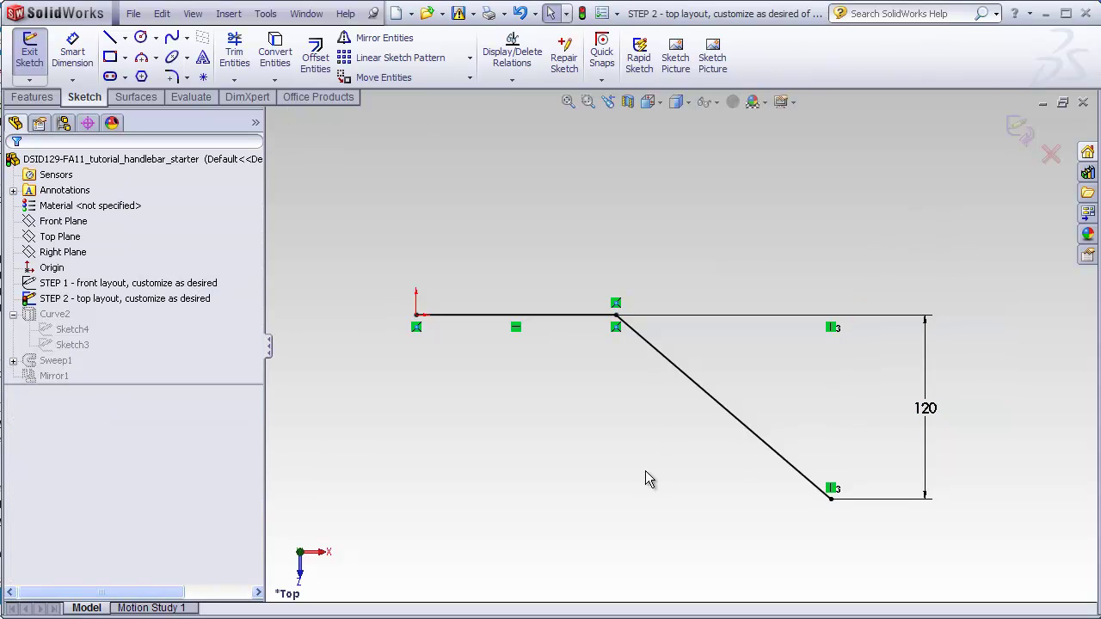
mouse_move(646, 473)
middle_down()
mouse_move(637, 214)
mouse_move(653, 209)
middle_up()
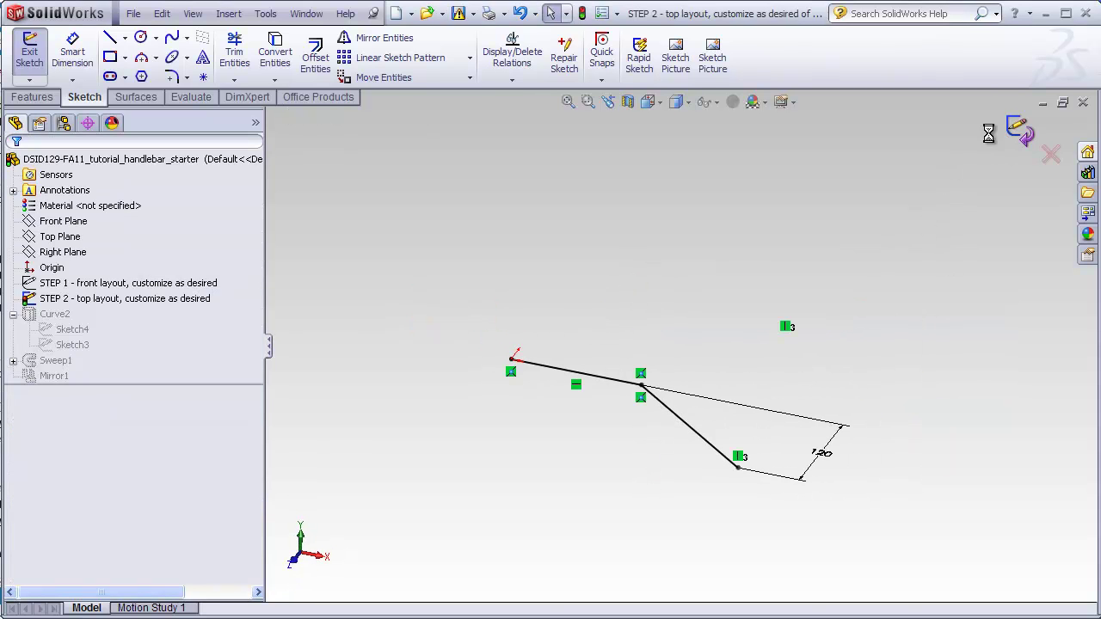
mouse_move(612, 315)
middle_down()
mouse_move(608, 472)
mouse_move(603, 284)
mouse_move(514, 250)
mouse_move(619, 295)
middle_up()
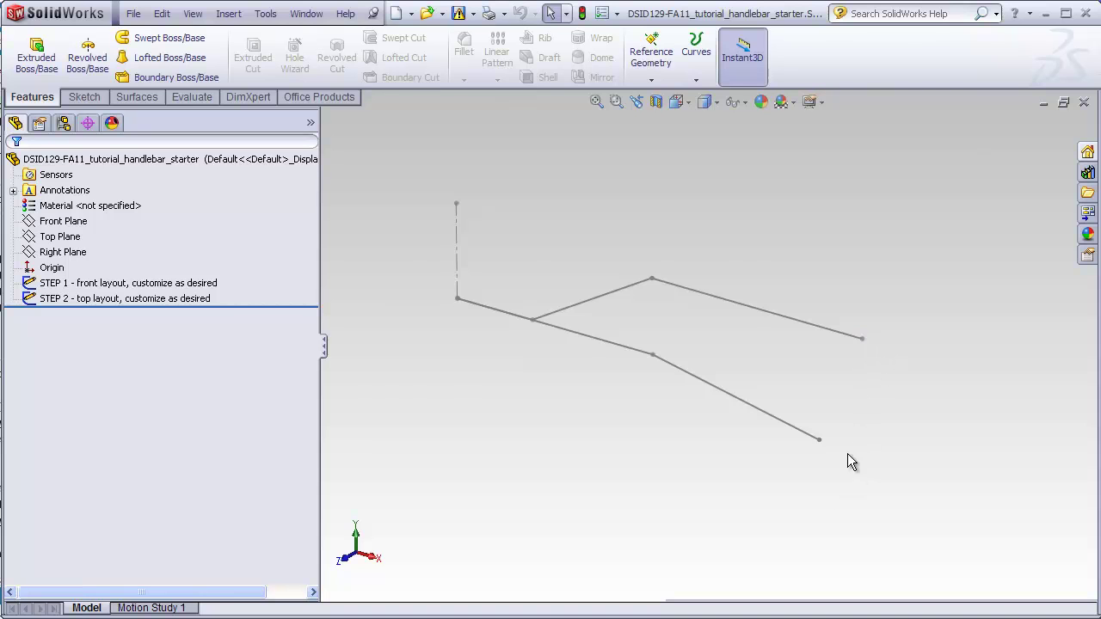
- Orbit the two remaining layout sketches in 3D and select the STEP 1 sketch
mouse_move(838, 393)
middle_down()
mouse_move(843, 474)
mouse_move(832, 424)
mouse_move(846, 431)
middle_up()
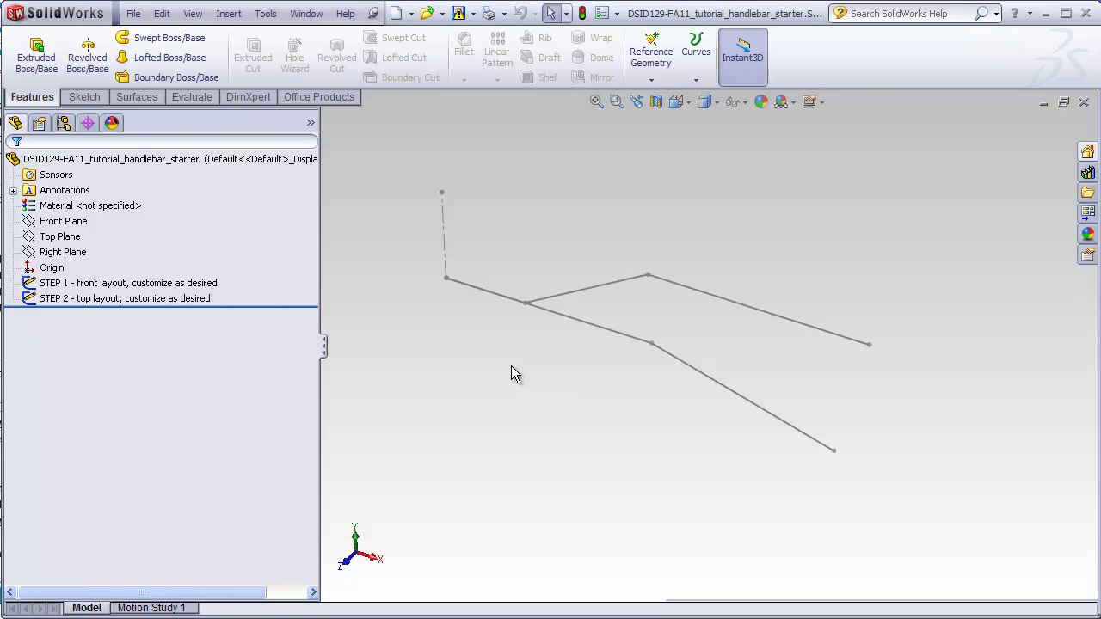
click(204, 284)
- In STEP 1, draw a new line from the 140 mm segment's right end further right
right_click(206, 290)
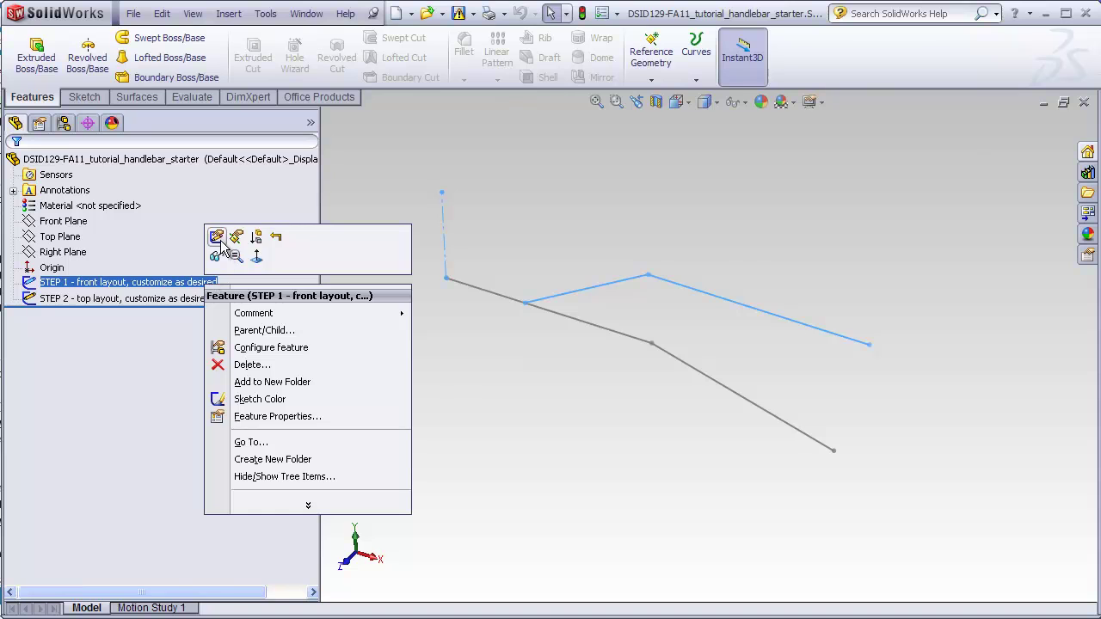
click(215, 252)
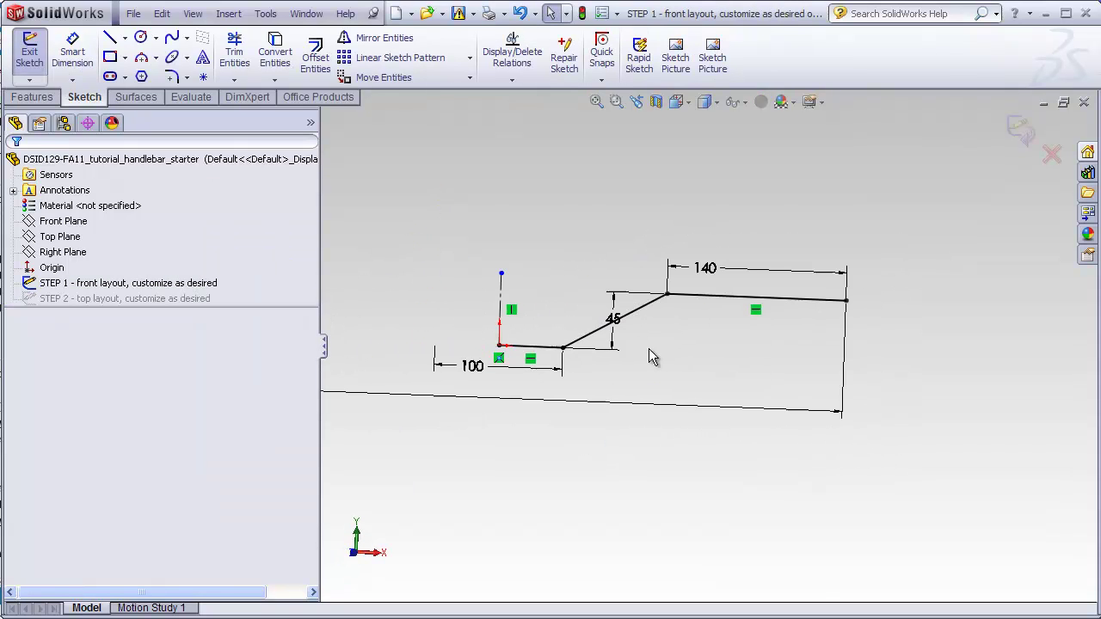
click(111, 37)
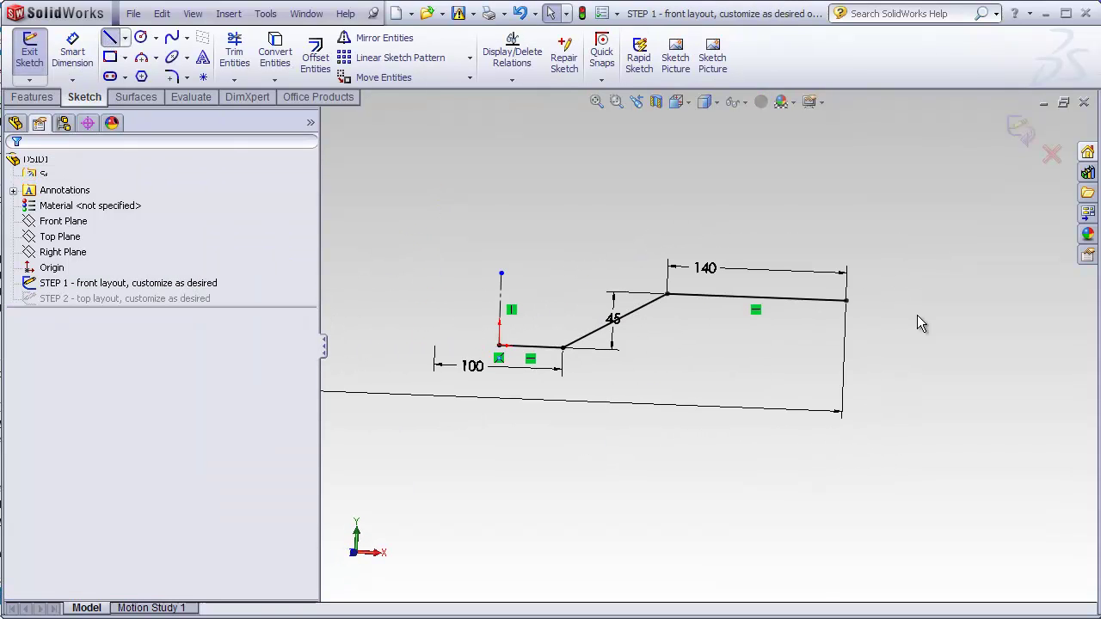
click(846, 300)
click(998, 323)
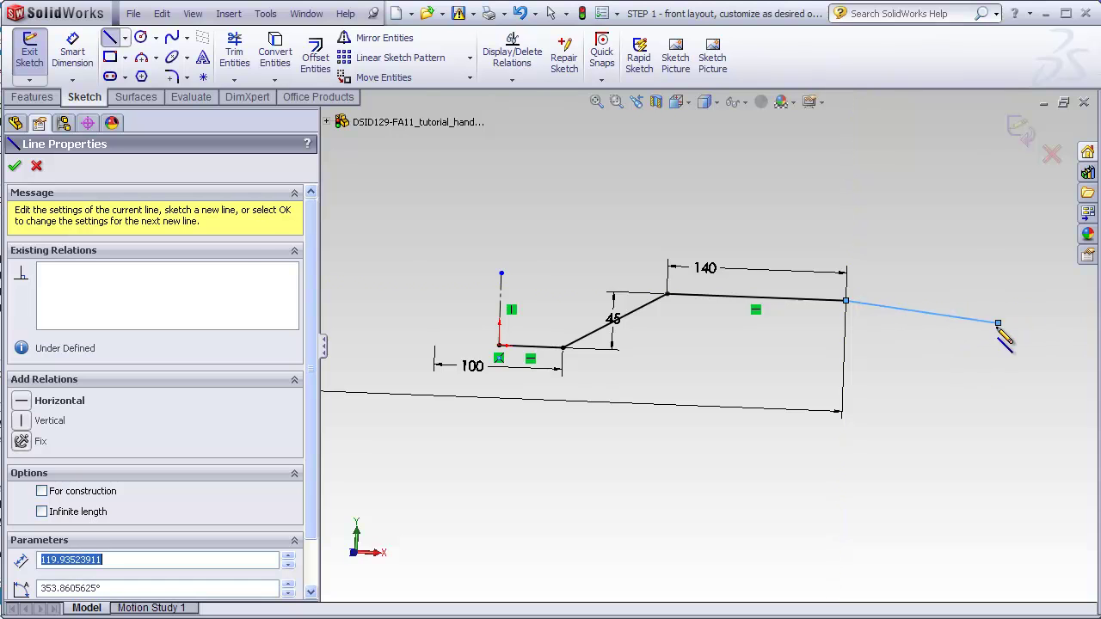
key(Escape)
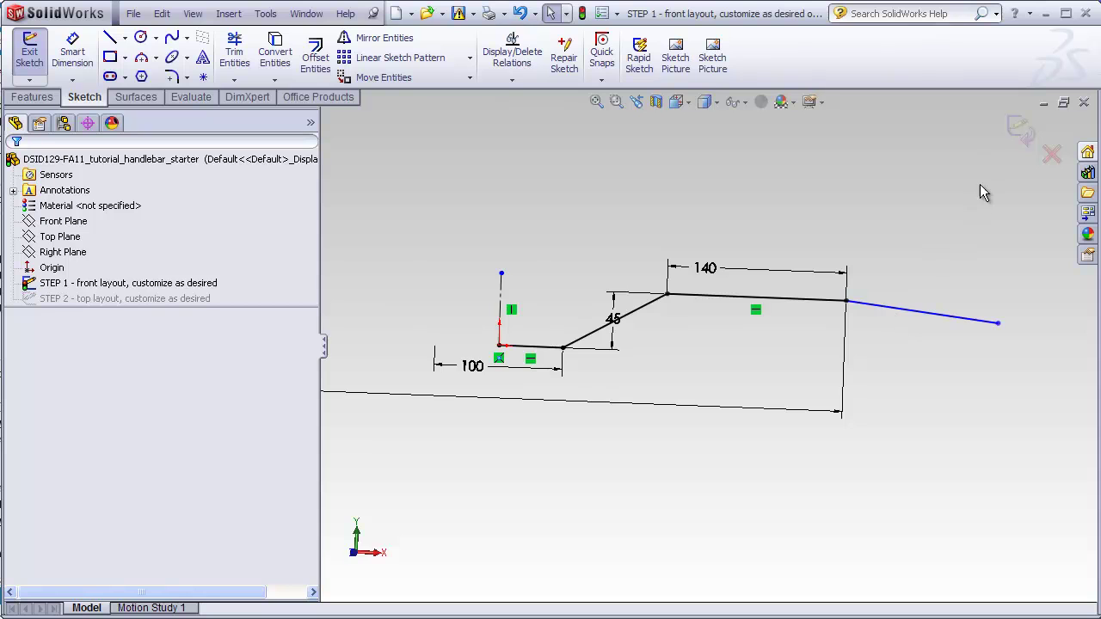
click(1020, 136)
mouse_move(925, 191)
middle_down()
mouse_move(890, 197)
mouse_move(900, 334)
mouse_move(708, 347)
middle_up()
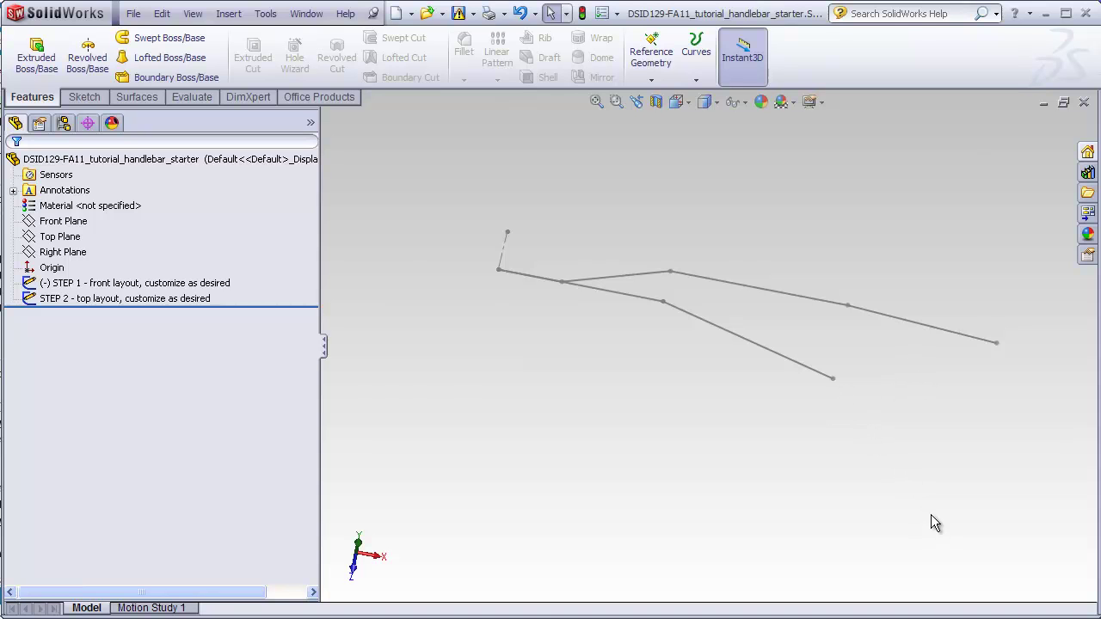
- In Top view, add a line to STEP 2 running down-right from the angled segment's end
right_click(207, 298)
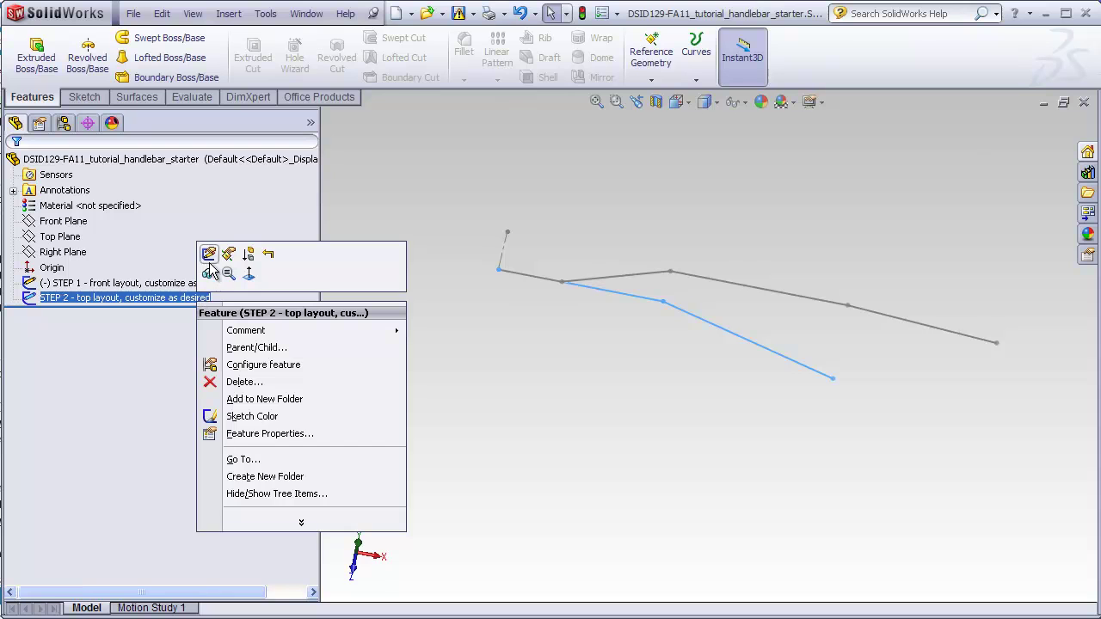
click(208, 254)
click(691, 109)
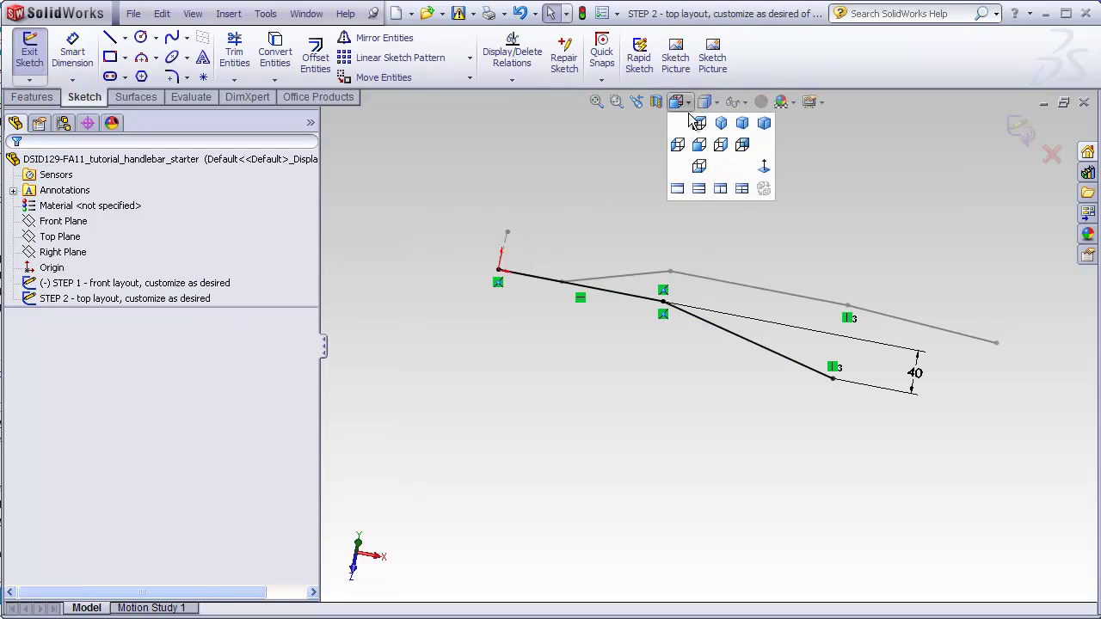
click(692, 117)
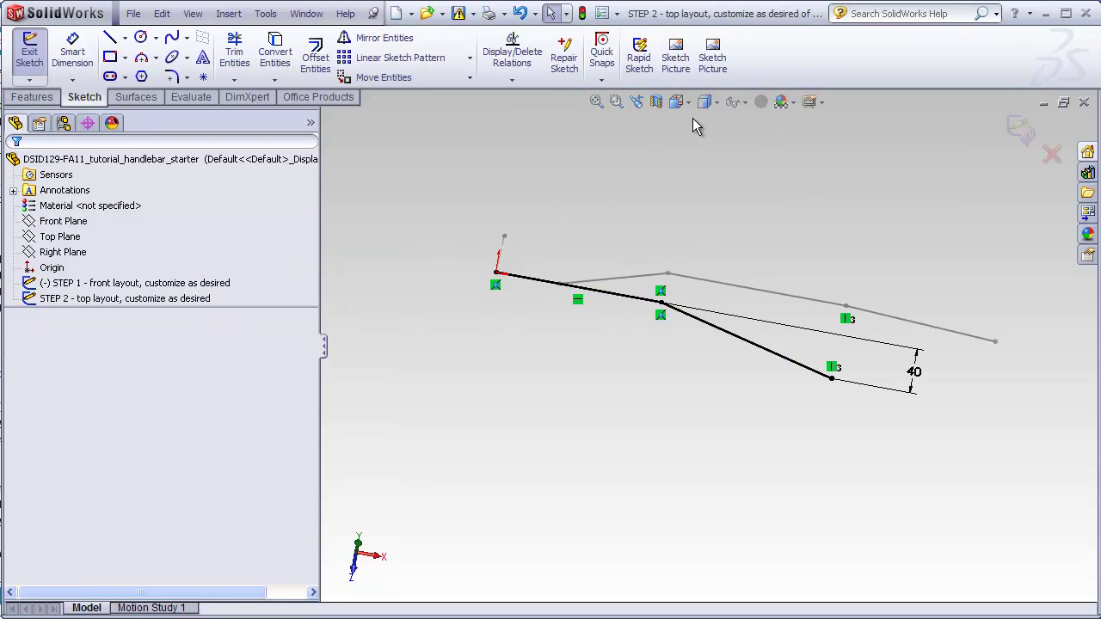
click(110, 37)
click(809, 382)
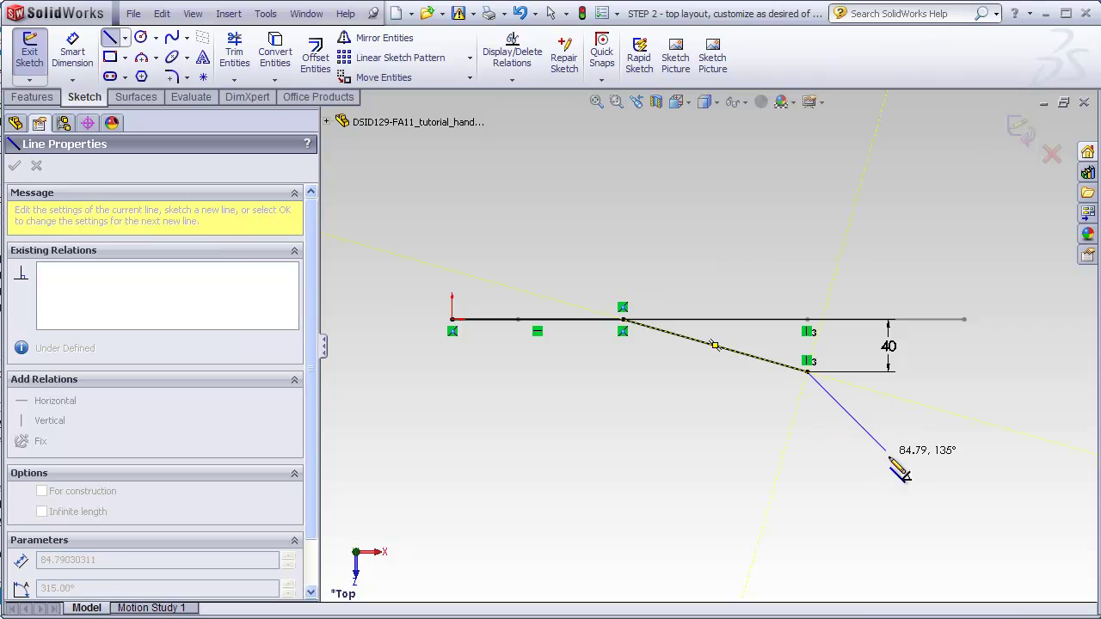
click(955, 539)
key(Escape)
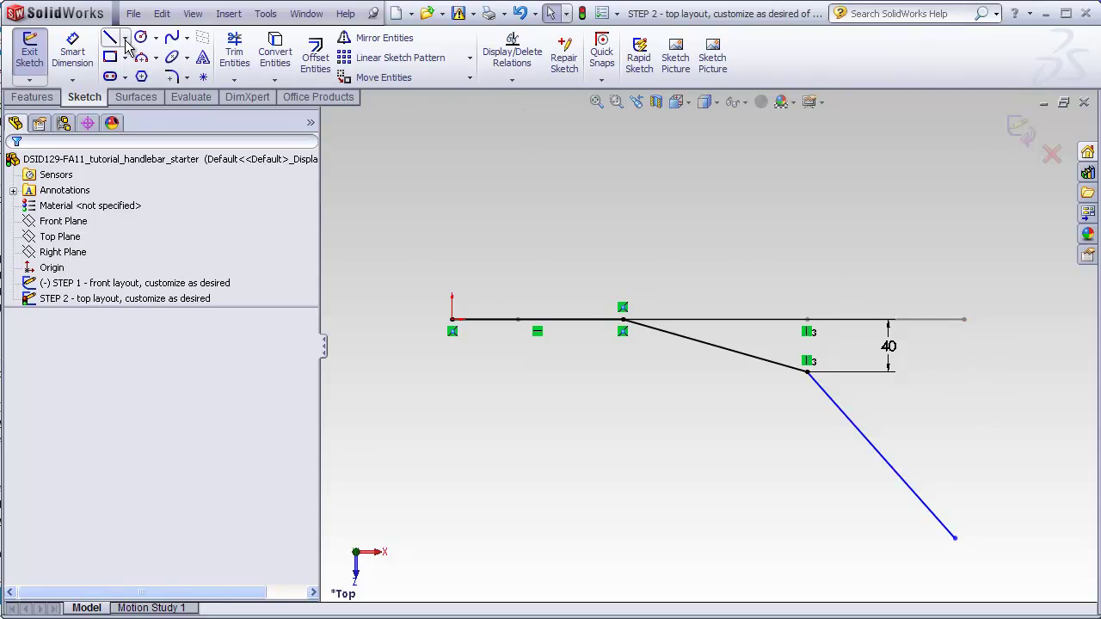
- Draw a vertical centerline upward from the end of the new blue line
click(142, 77)
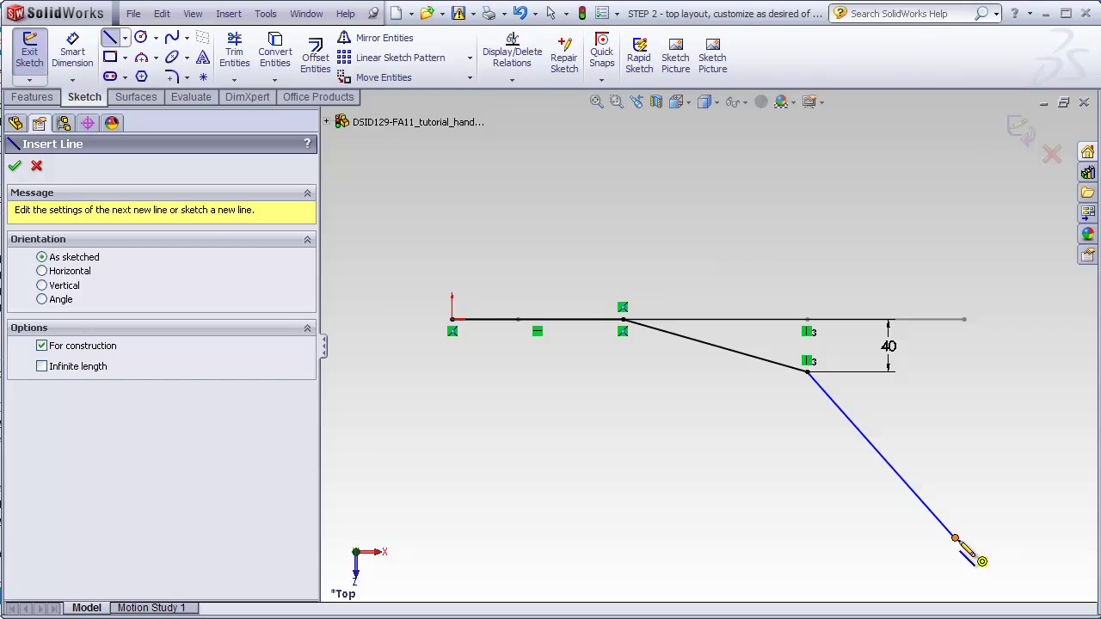
click(955, 538)
click(955, 385)
key(Escape)
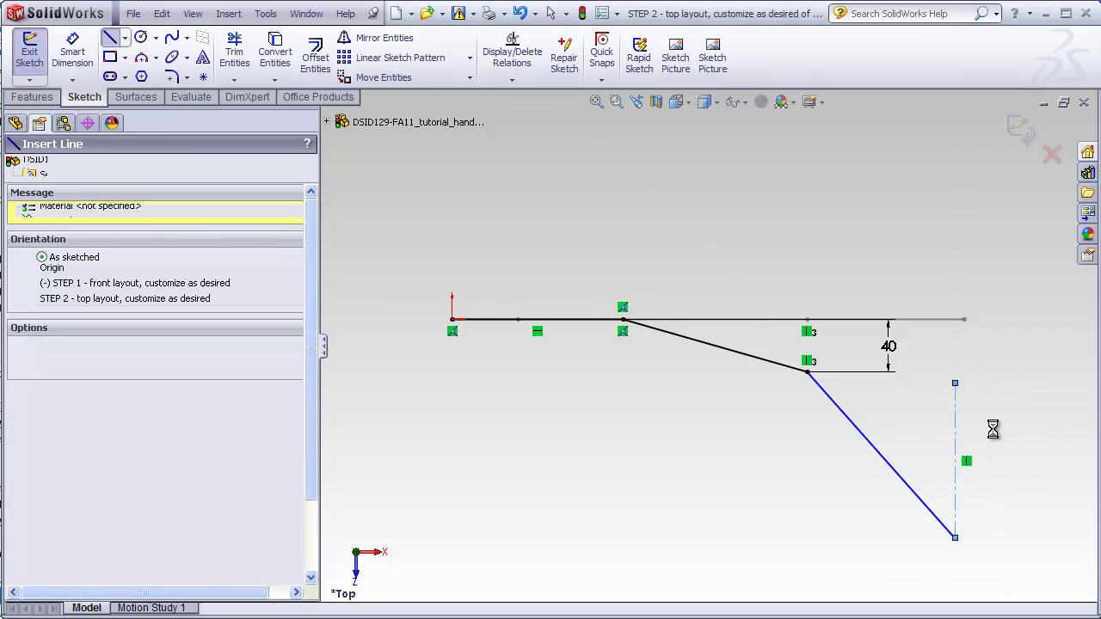
key(Escape)
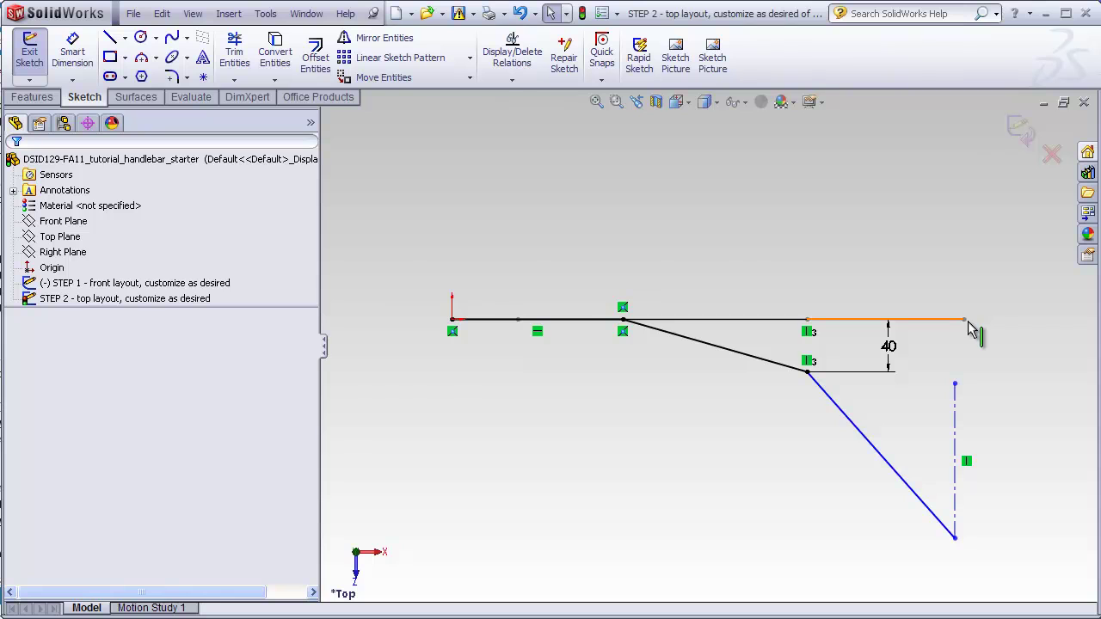
- Make the centerline's top endpoint coincident with the STEP 1 front layout's endpoint
click(956, 385)
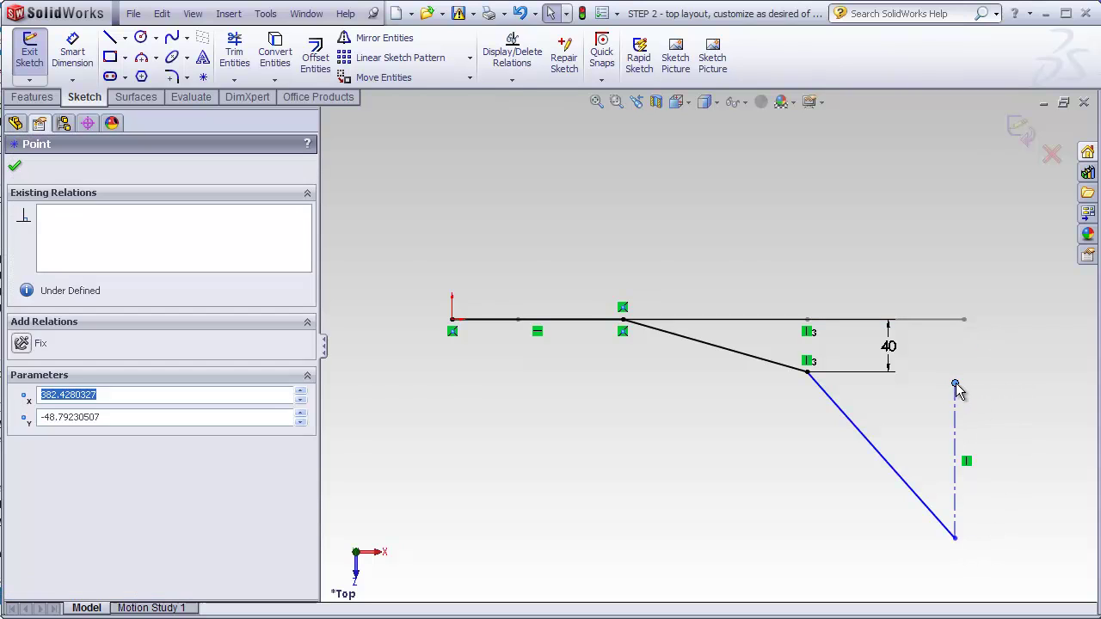
mouse_move(966, 322)
mouse_down()
mouse_move(975, 322)
mouse_move(976, 261)
mouse_move(976, 334)
mouse_up()
ctrl+click(965, 331)
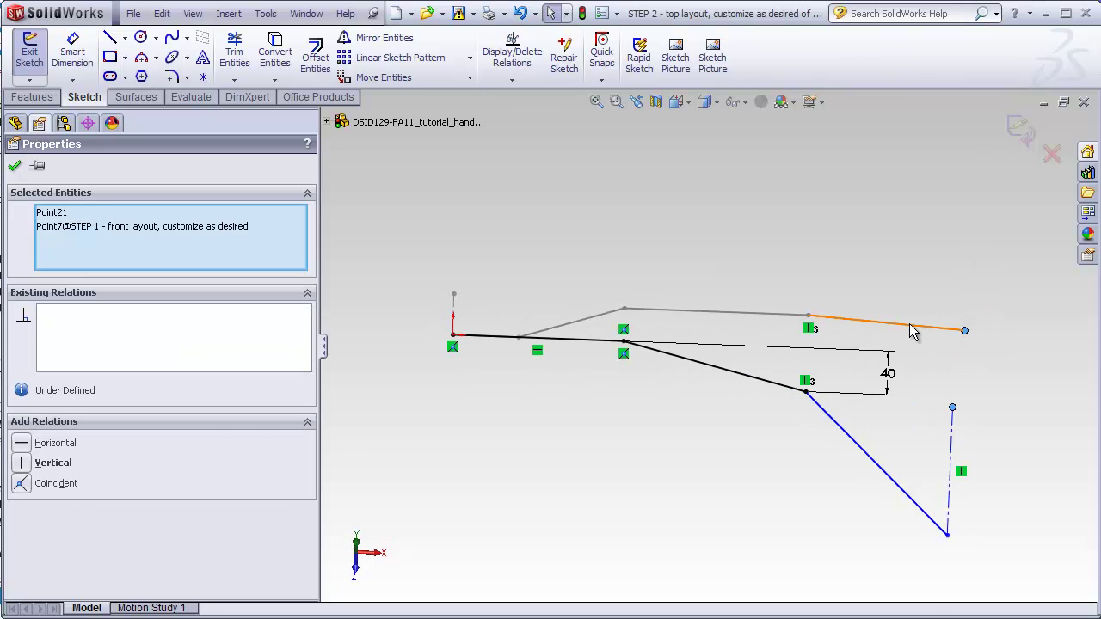
click(32, 486)
click(441, 249)
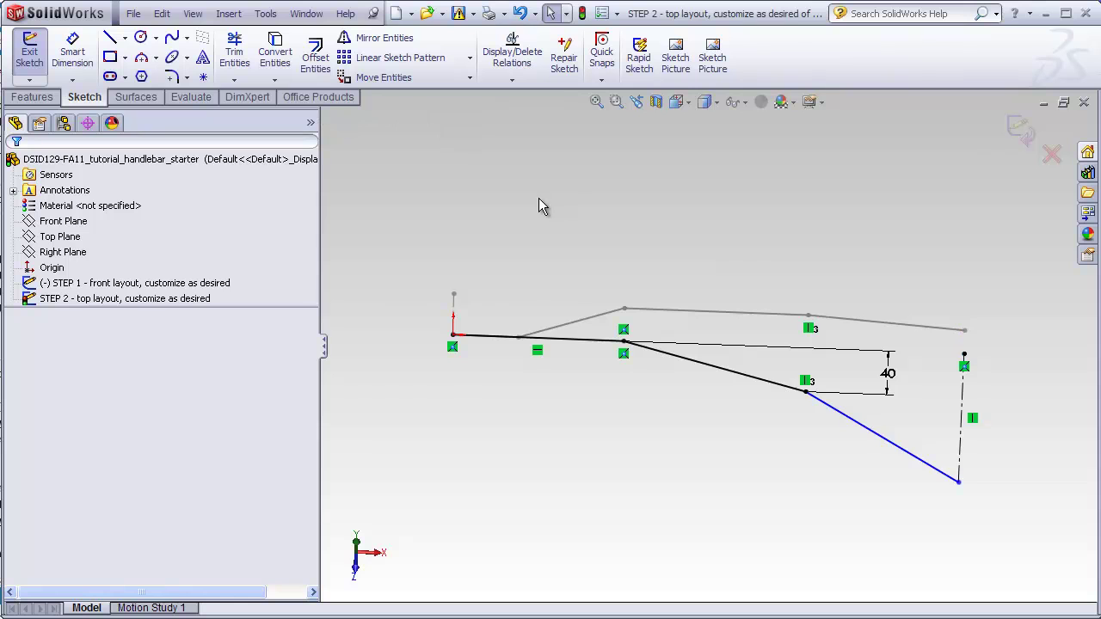
- In Top view, pull the blue line's lower end further down, then finish the STEP 2 sketch
click(678, 101)
click(699, 123)
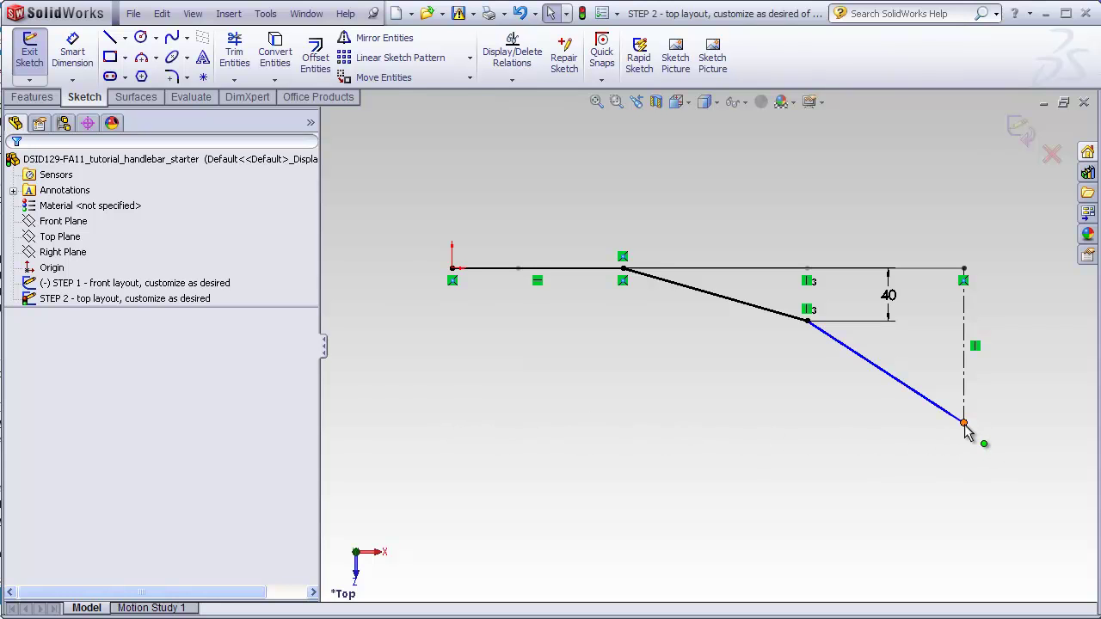
drag(963, 423, 963, 519)
click(809, 511)
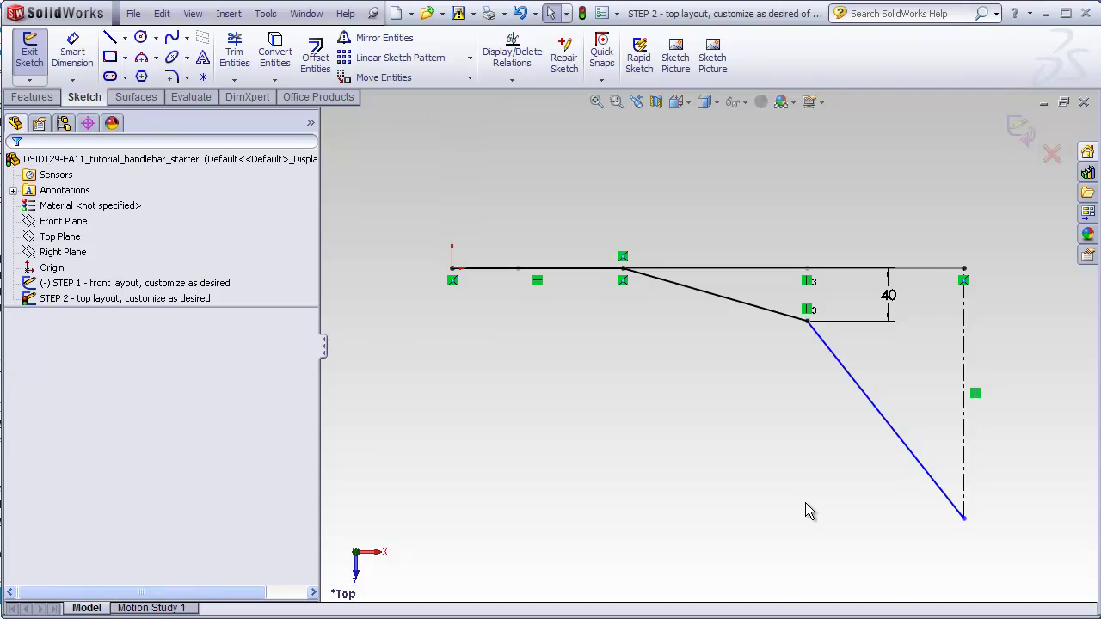
mouse_move(809, 511)
middle_down()
mouse_move(818, 445)
mouse_move(794, 337)
middle_up()
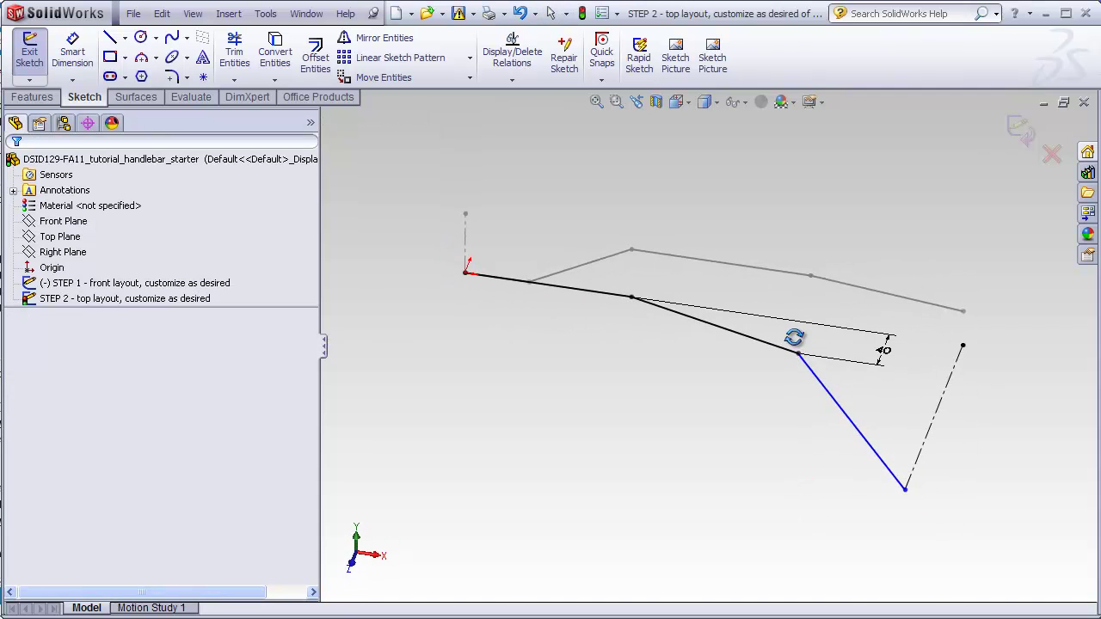
click(1017, 126)
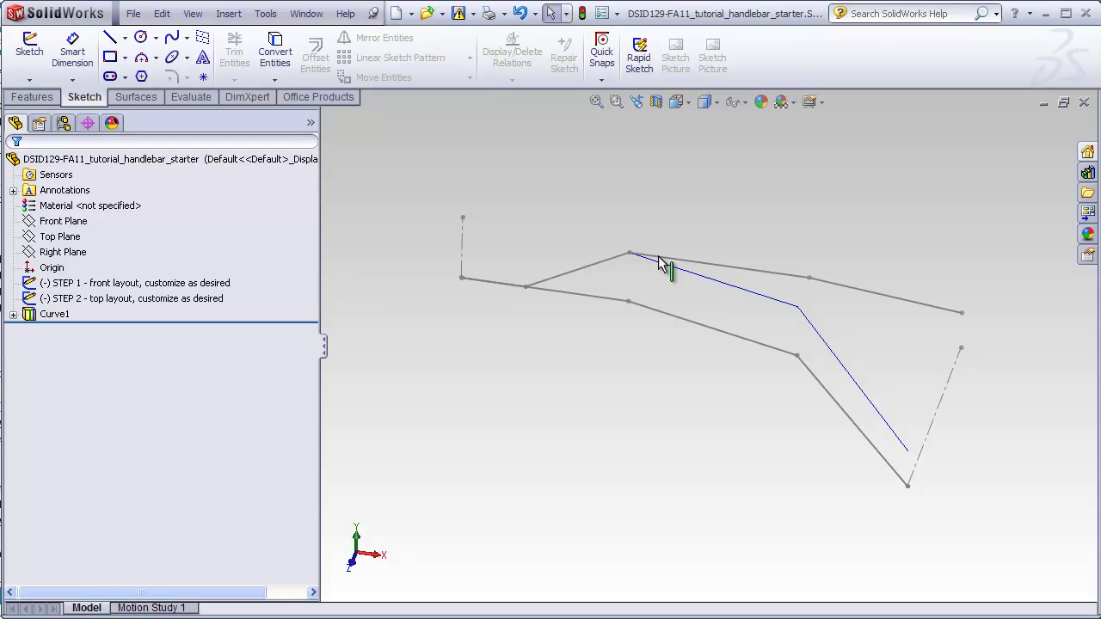
- Hide the STEP 1 and STEP 2 sketches, then orbit around the remaining Curve1
mouse_move(610, 238)
middle_down()
mouse_move(610, 347)
mouse_move(608, 219)
mouse_move(548, 306)
middle_up()
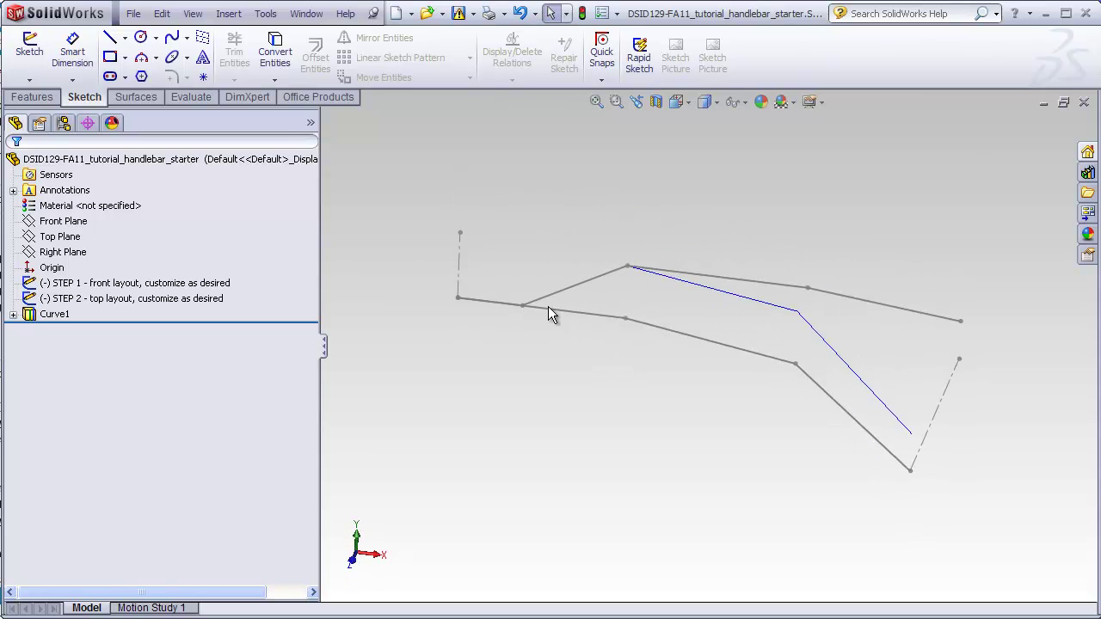
right_click(194, 283)
click(199, 258)
right_click(178, 294)
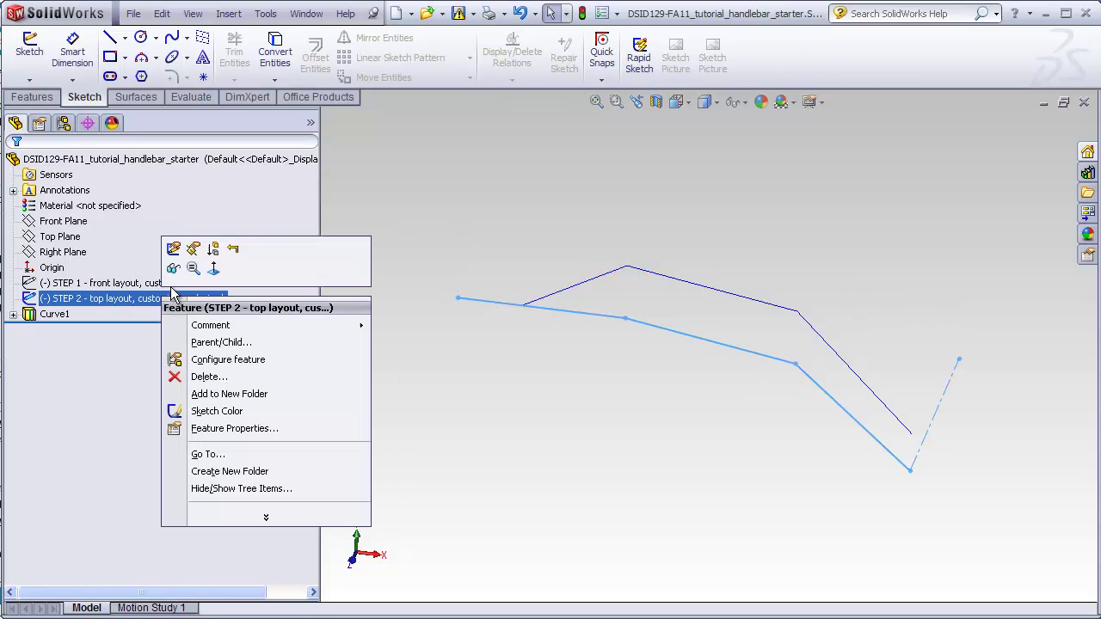
click(180, 267)
mouse_move(448, 256)
middle_down()
mouse_move(447, 418)
mouse_move(433, 246)
mouse_move(407, 245)
mouse_move(406, 276)
middle_up()
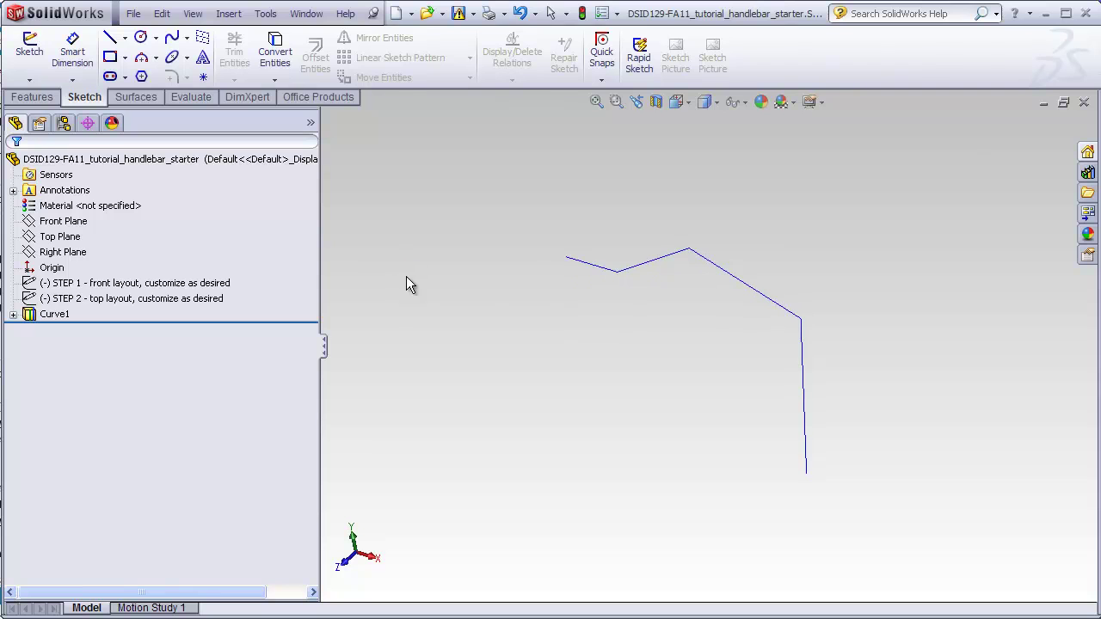
- Start a 3D sketch and convert Curve1 into its sketch lines
click(30, 79)
click(53, 111)
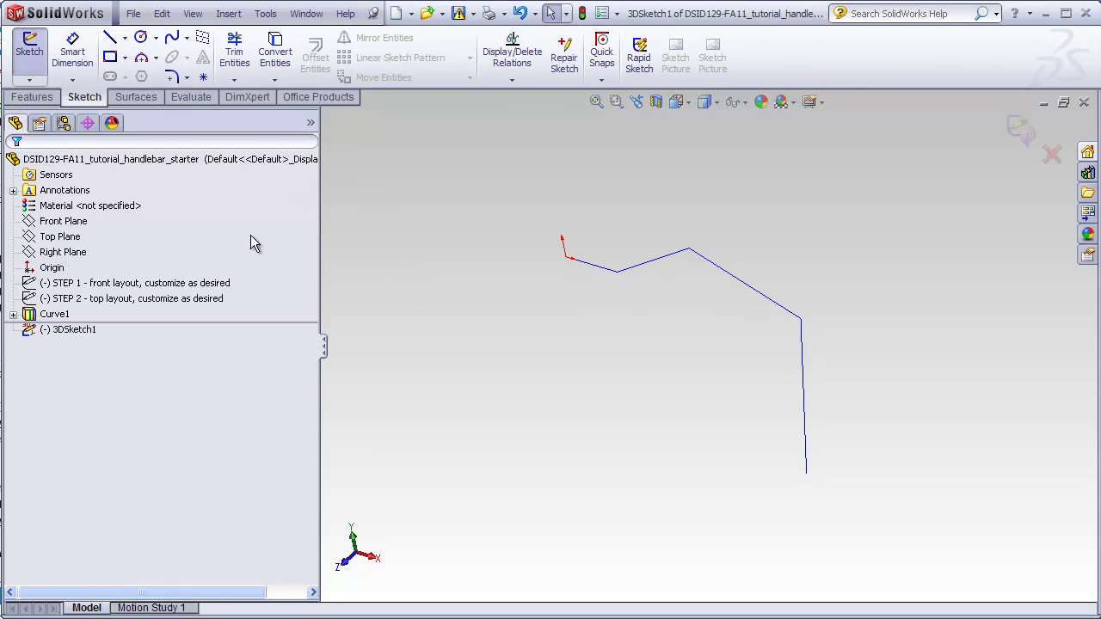
click(275, 50)
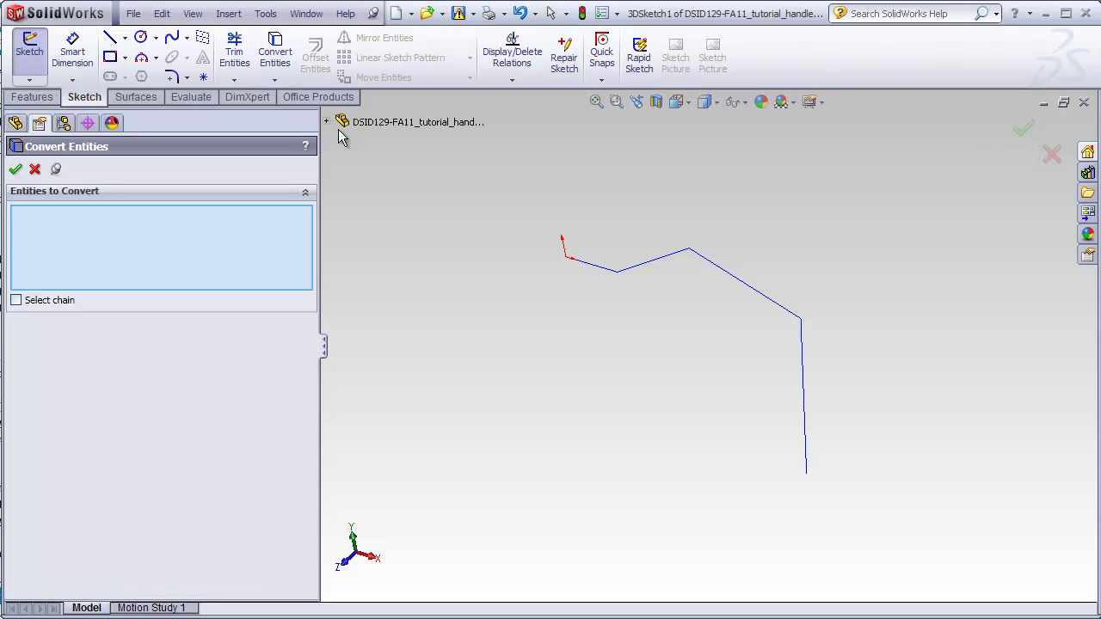
click(384, 276)
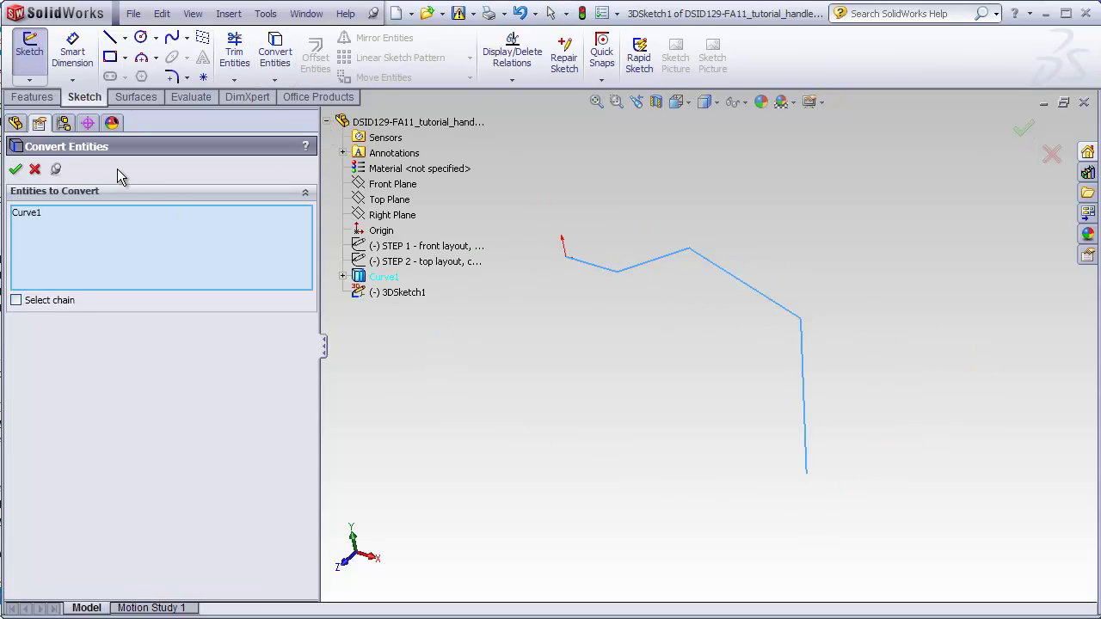
click(16, 169)
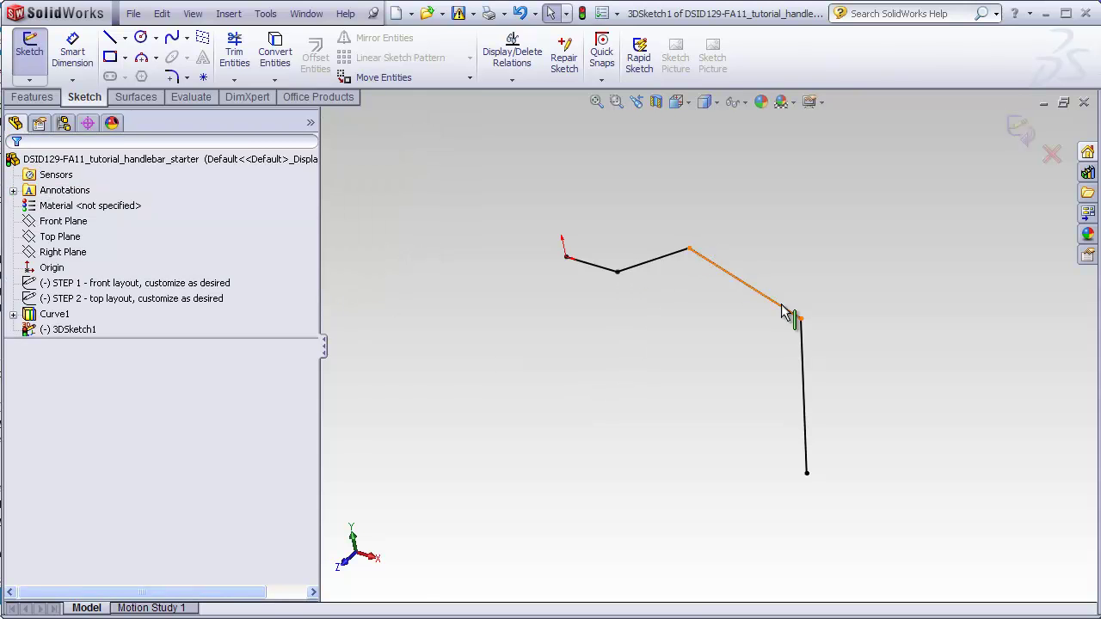
mouse_move(668, 445)
middle_down()
mouse_move(694, 388)
mouse_move(680, 378)
middle_up()
- Fillet the three corners at R70 and exit the 3D sketch so the sweep rebuilds
click(172, 76)
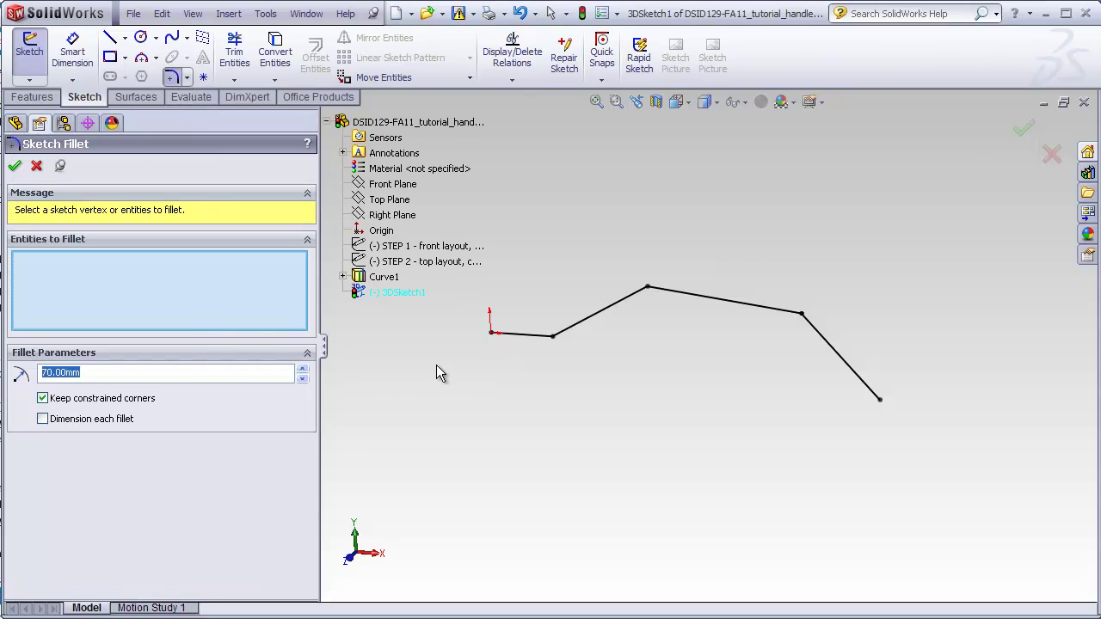
click(554, 337)
click(648, 288)
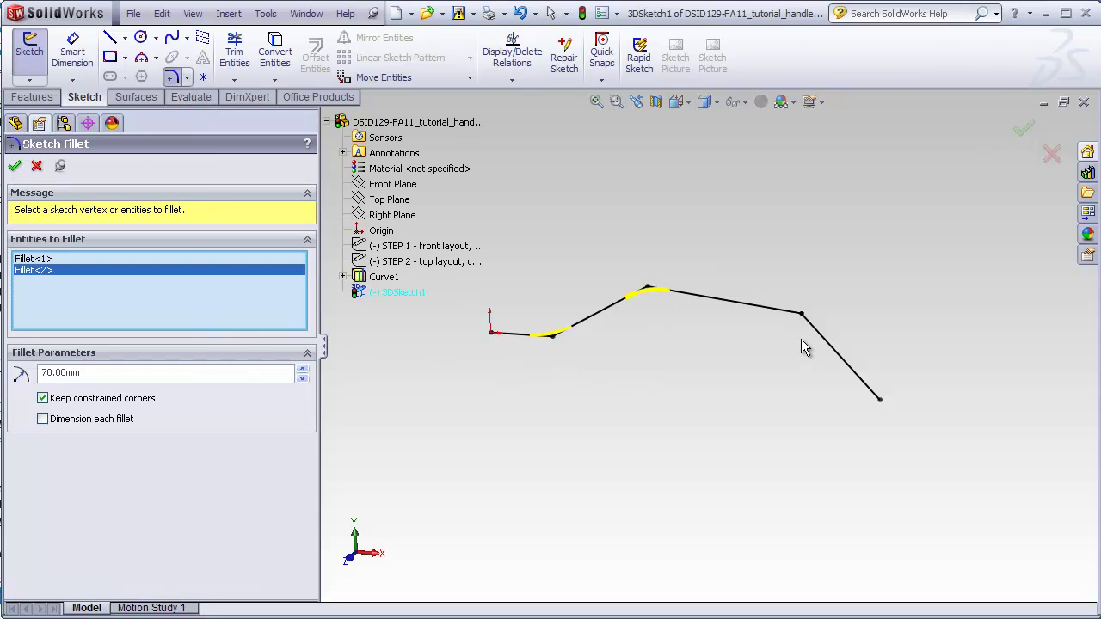
click(802, 315)
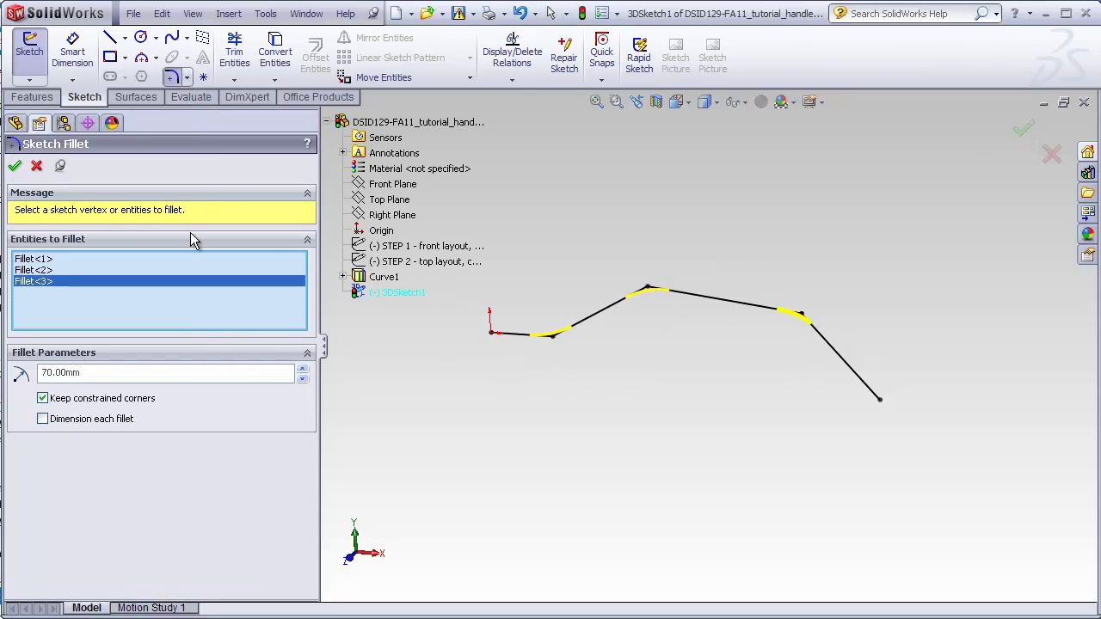
click(15, 166)
click(15, 166)
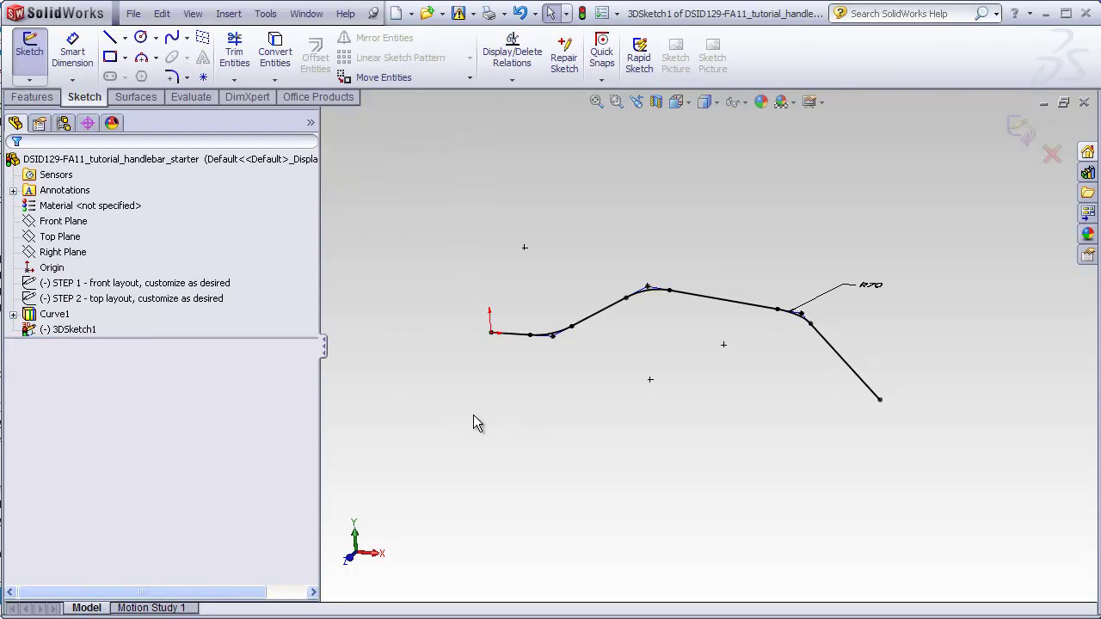
mouse_move(503, 393)
middle_down()
mouse_move(505, 541)
mouse_move(516, 445)
mouse_move(468, 427)
middle_up()
key(ctrl+b)
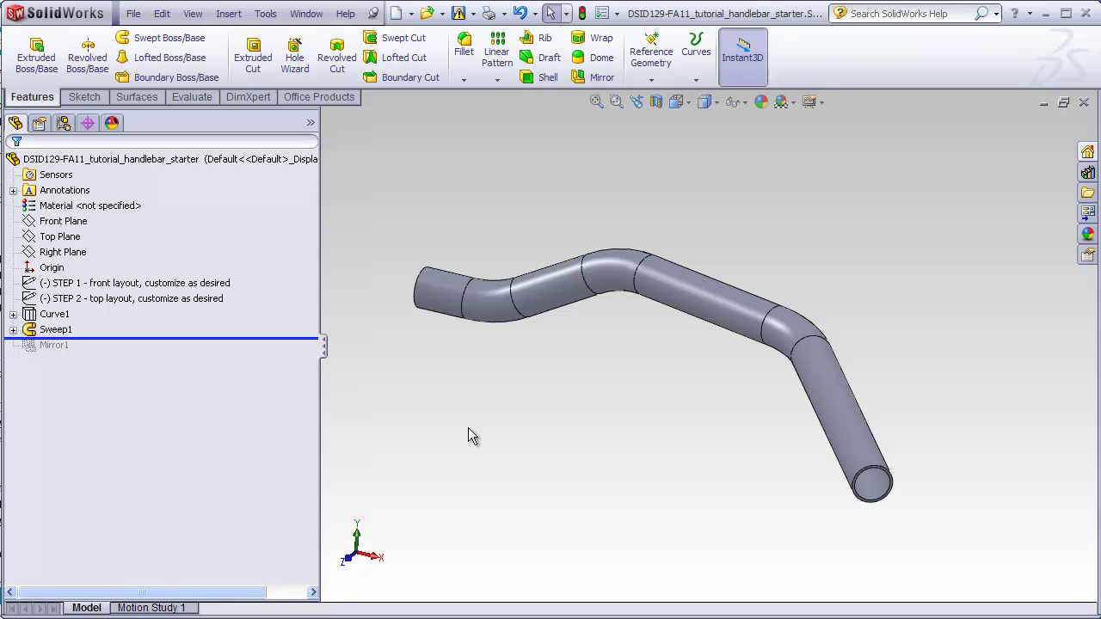
- Roll the model forward past Mirror1, then zoom and orbit to inspect the full symmetric handlebar
mouse_move(530, 417)
middle_down()
mouse_move(534, 381)
mouse_move(498, 344)
mouse_move(464, 342)
mouse_move(496, 345)
mouse_move(519, 398)
mouse_move(543, 417)
middle_up()
drag(306, 341, 310, 353)
scroll(584, 412, up, 2)
scroll(579, 396, up, 1)
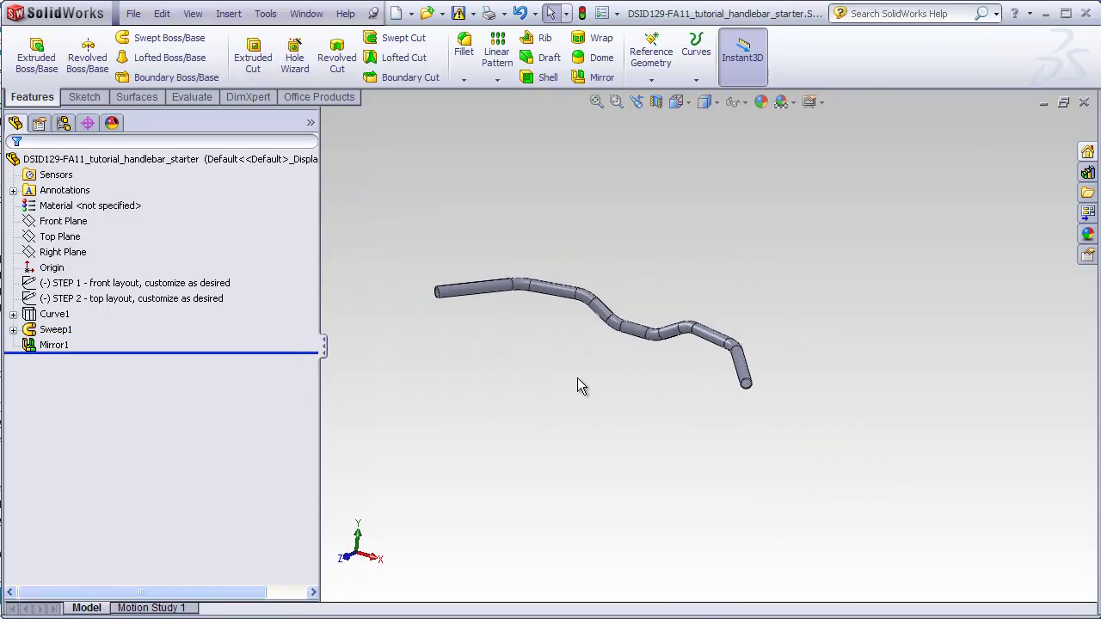
scroll(602, 344, down, 1)
mouse_move(634, 287)
middle_down()
mouse_move(639, 381)
mouse_move(624, 480)
mouse_move(637, 362)
mouse_move(621, 279)
middle_up()
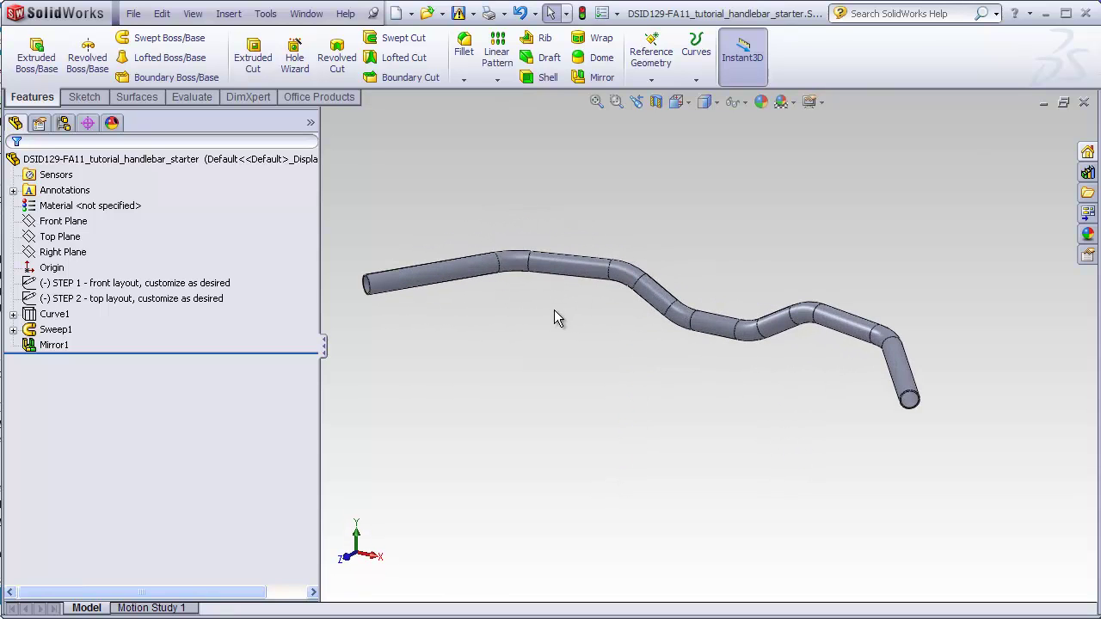